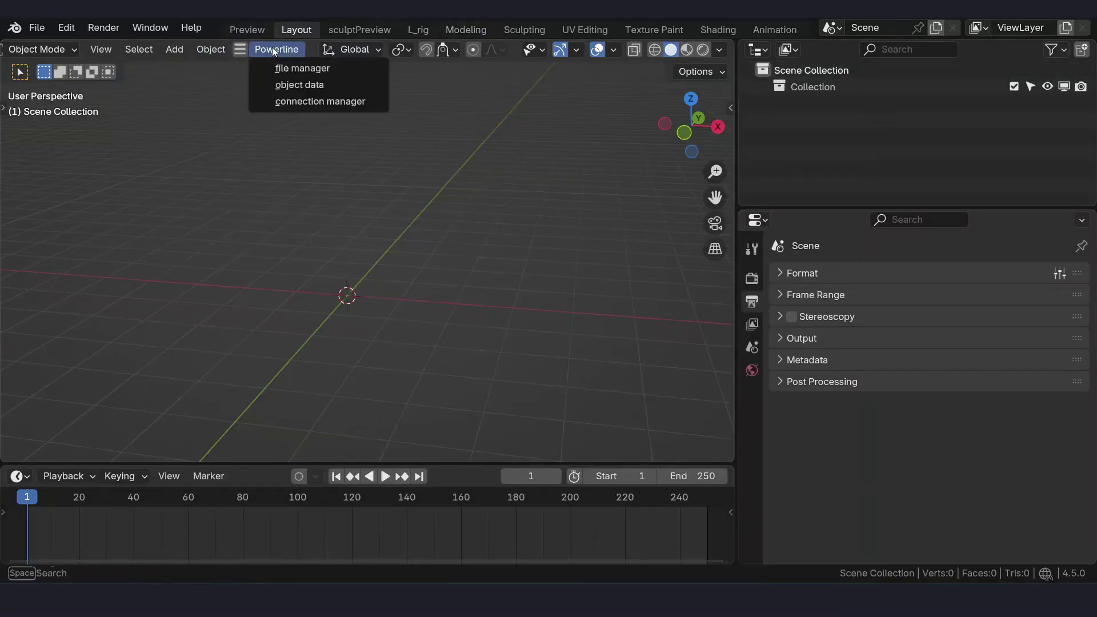
Step: Open the Powerline file manager and move its window to the right
left_click(300, 64)
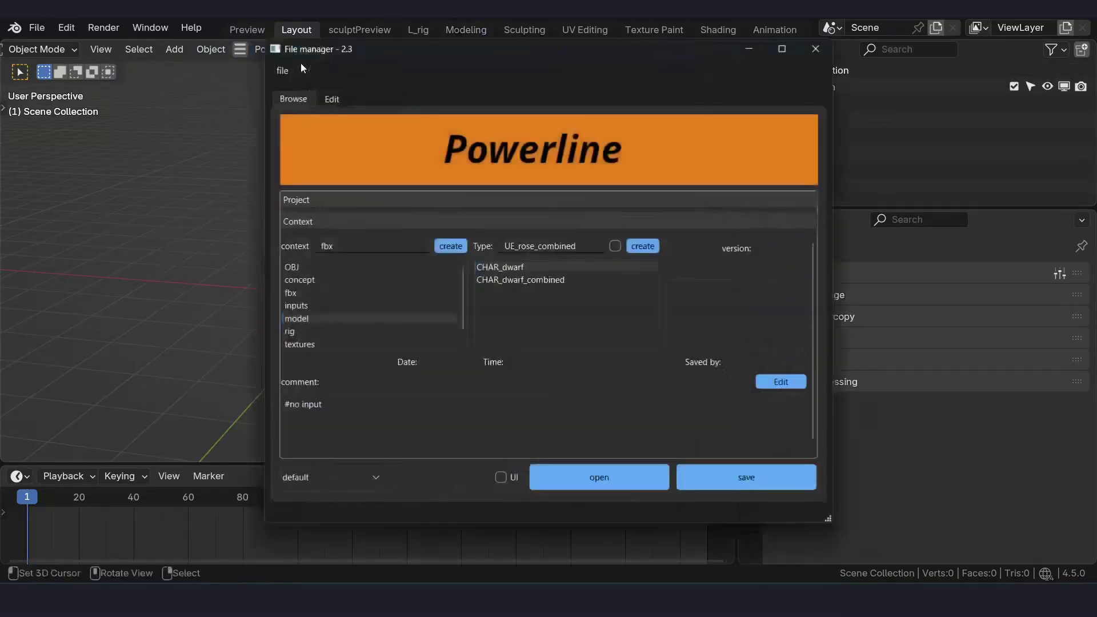
mouse_move(602, 56)
left_mouse_down()
mouse_move(567, 53)
mouse_move(597, 43)
mouse_move(599, 64)
mouse_move(552, 57)
mouse_move(591, 53)
mouse_move(588, 79)
mouse_move(590, 64)
left_mouse_up()
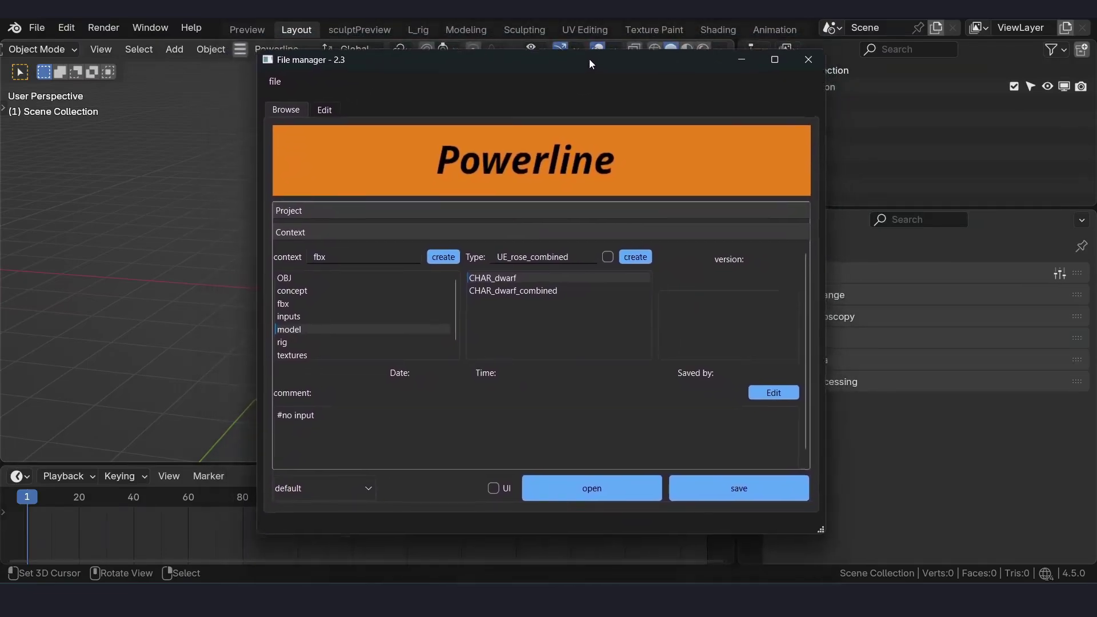
left_click_drag(503, 56, 497, 59)
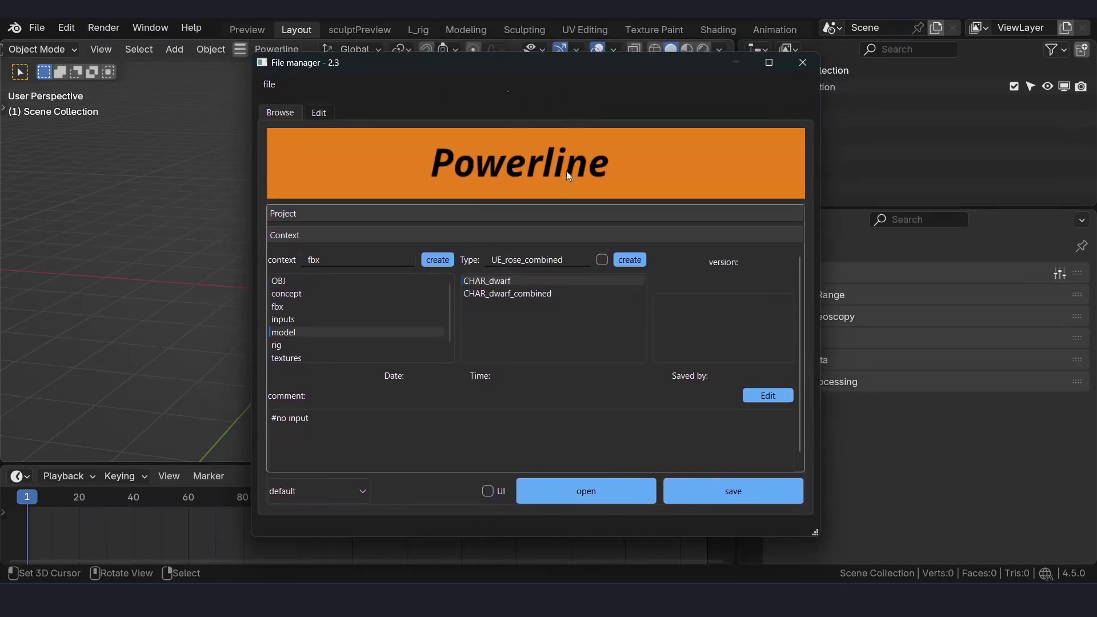
left_click(299, 214)
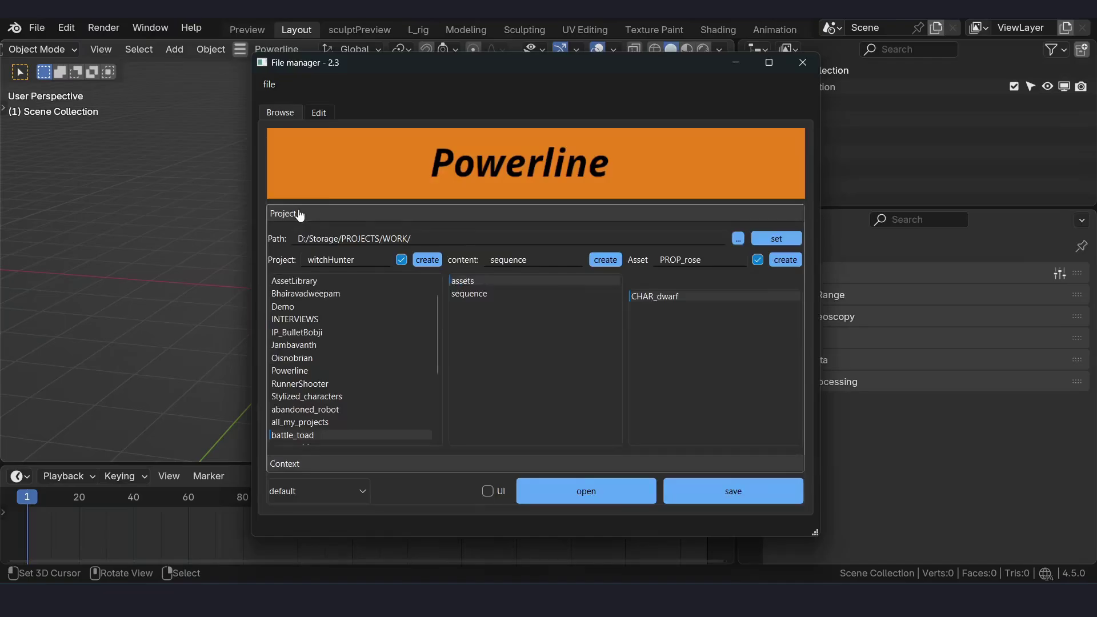
left_click_drag(406, 64, 475, 53)
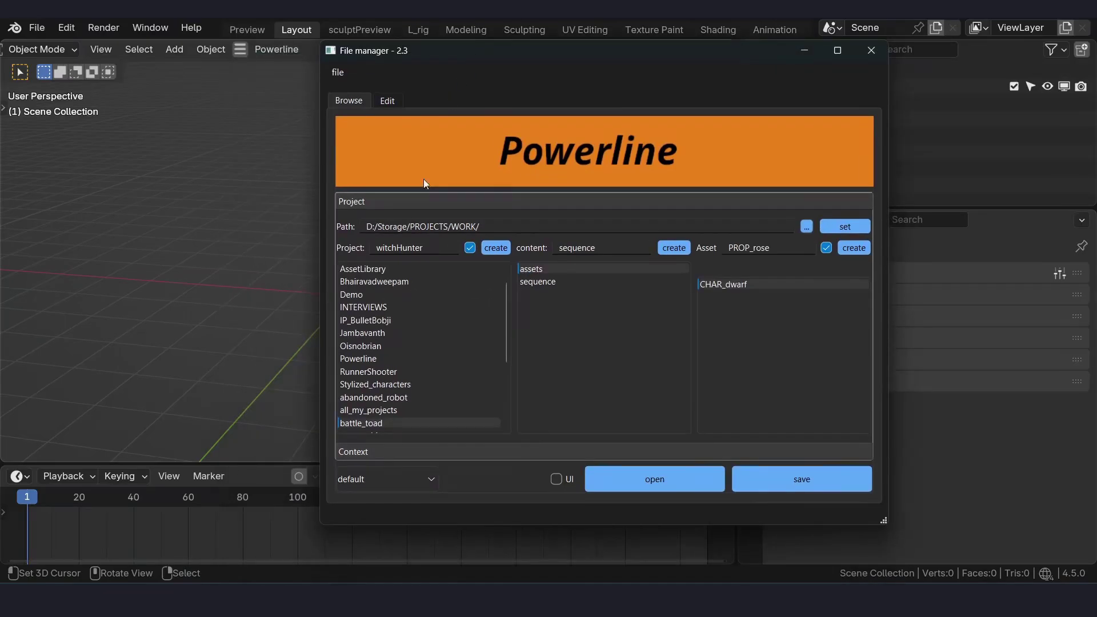
Step: Browse to the asset list of the Stylized_characters project
left_click(367, 360)
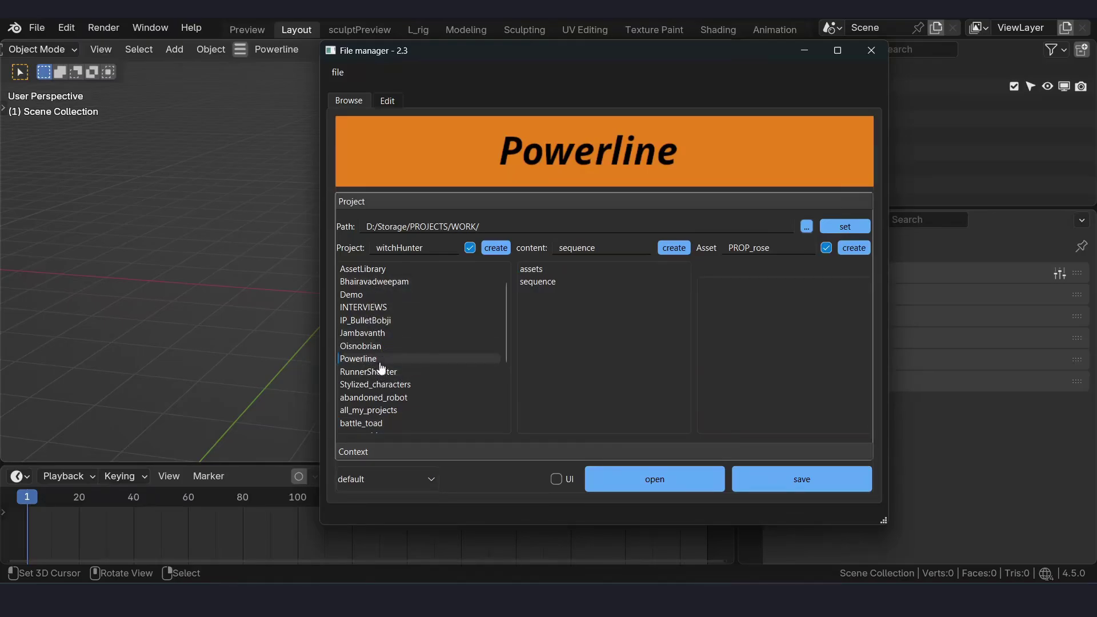
scroll(408, 372, "down", 1)
left_click(394, 347)
left_click(607, 273)
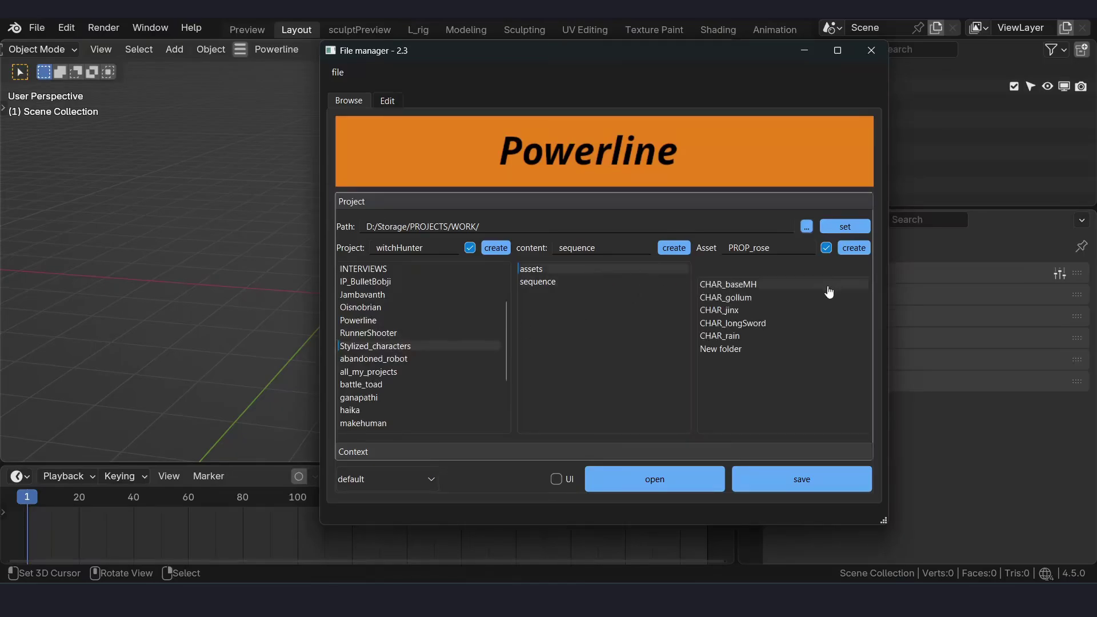
Step: Open version v7 of the CHAR_longSword model in the model context and confirm
left_click(767, 327)
left_click(351, 320)
left_click(551, 270)
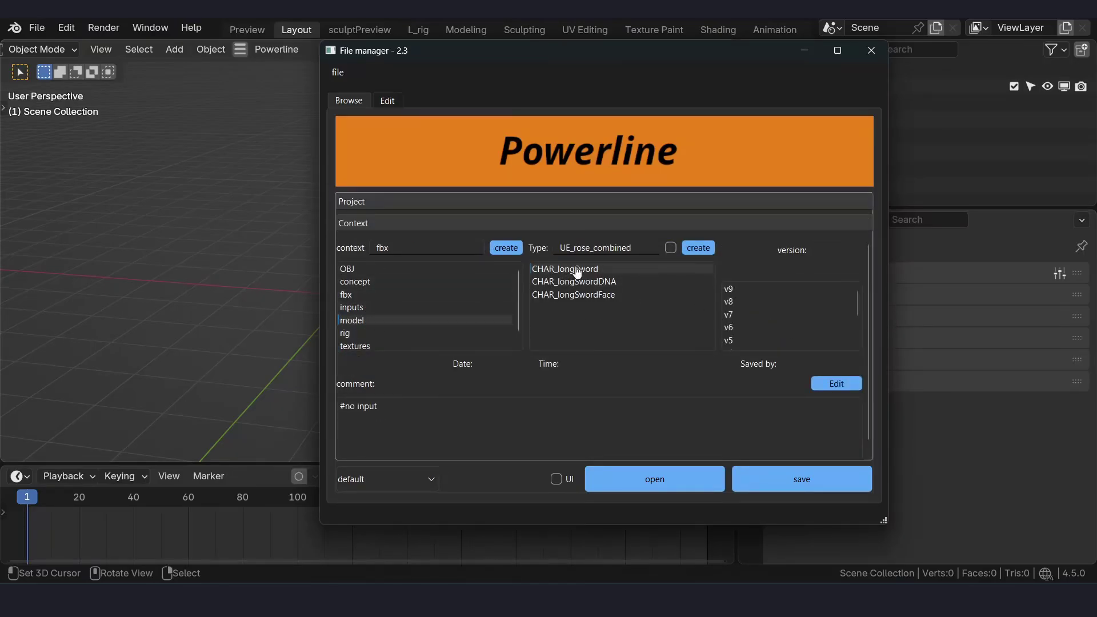
left_click(738, 315)
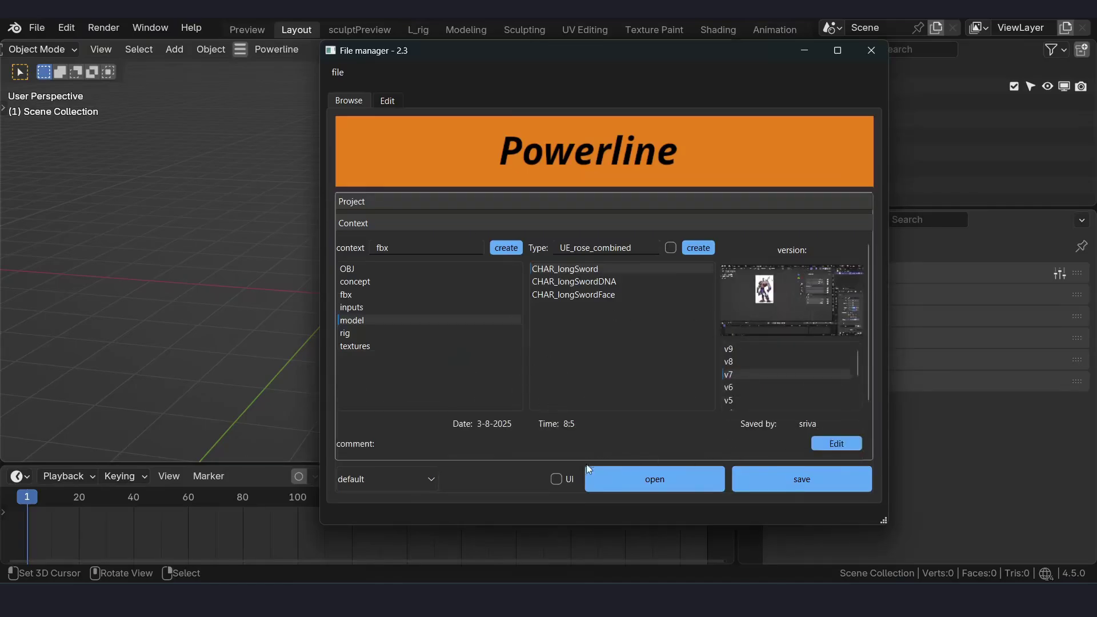
left_click(663, 484)
left_click(567, 303)
Step: Close the file manager and view the front reference in front orthographic view
left_click(871, 51)
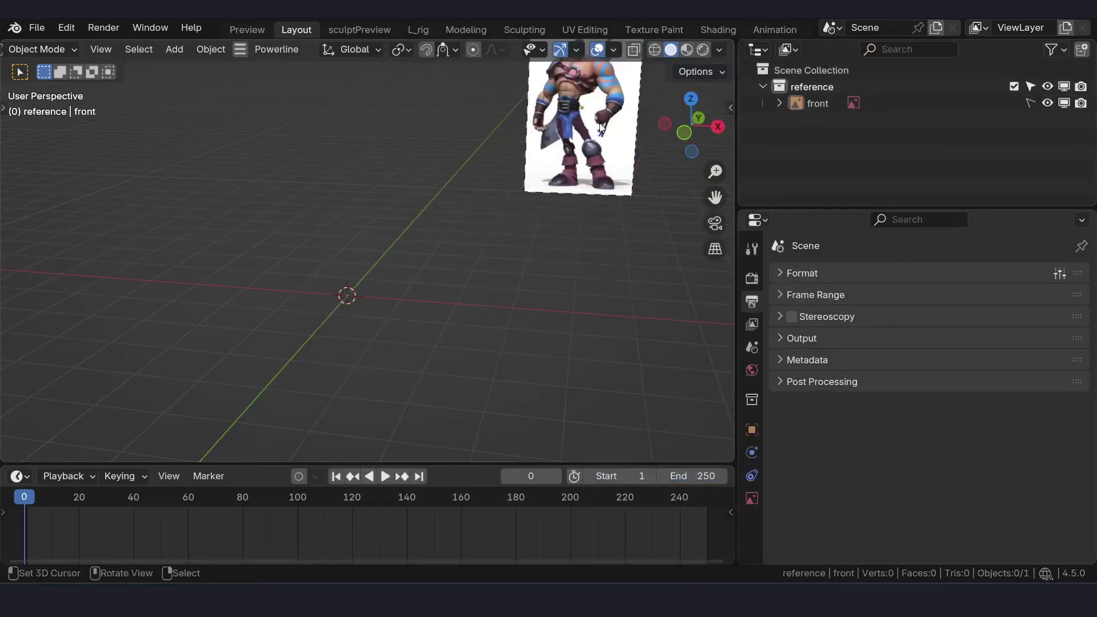
left_click(1022, 103)
key("KP_1")
Step: Turn the bottom area into an Asset Browser showing the Drive:E - Assets library
left_click(18, 476)
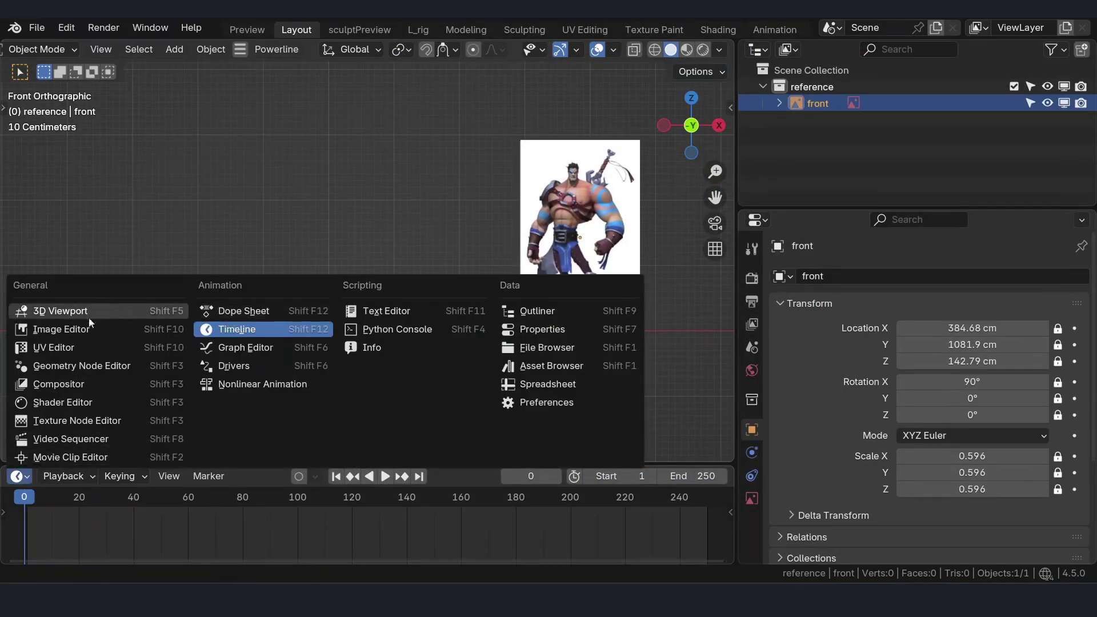
key("shift+F1")
left_click(101, 502)
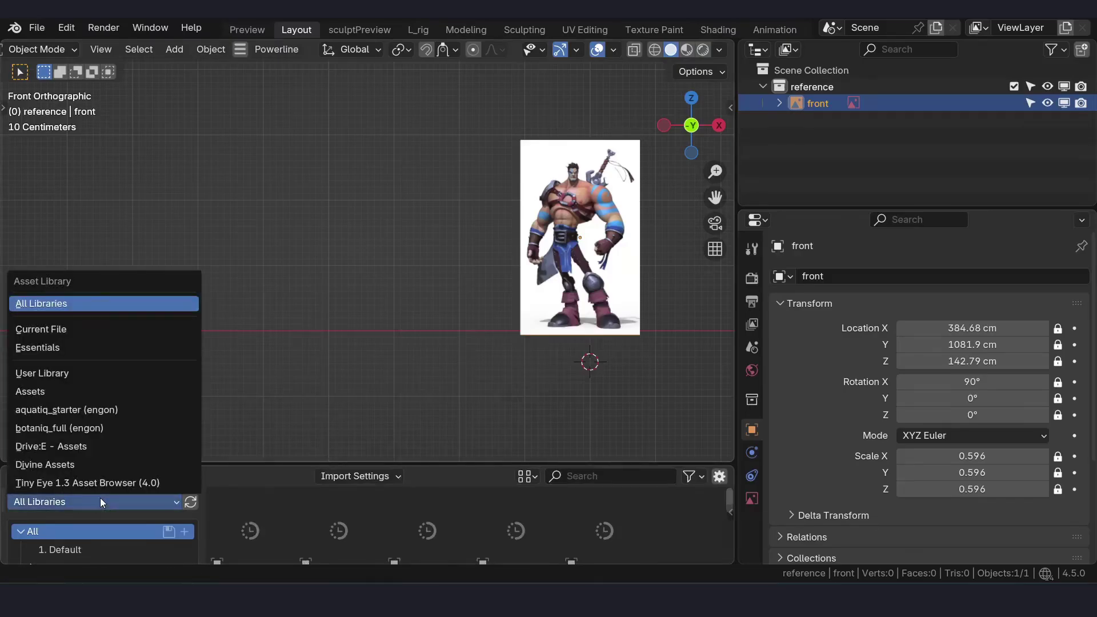
left_click(51, 446)
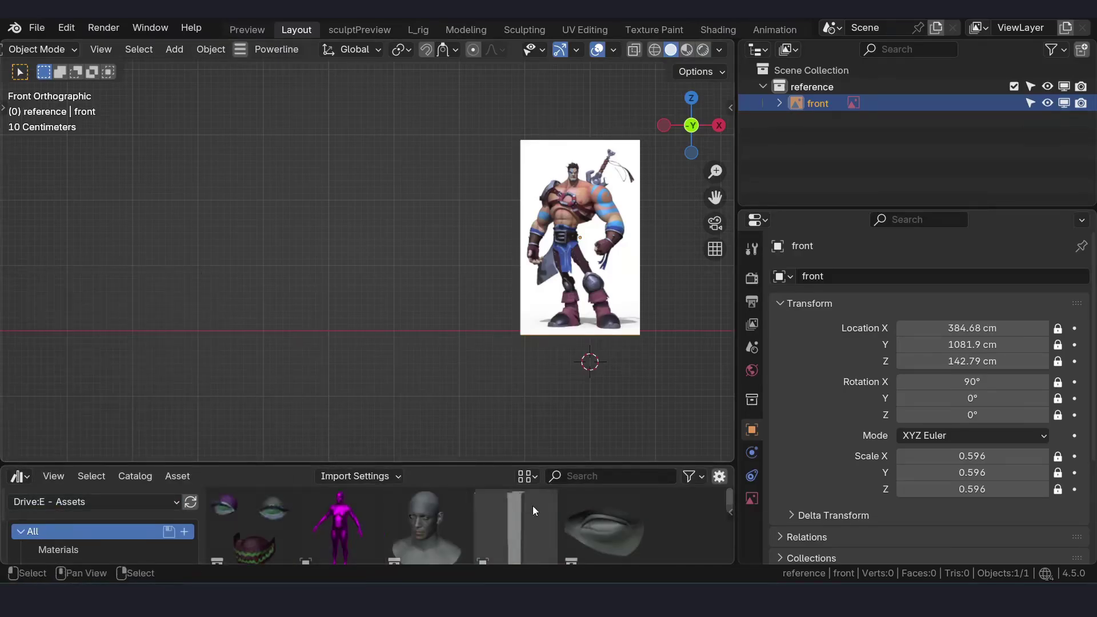
Step: Add the Height_guide at the world origin and raise its array count from 6 to 8
left_click_drag(513, 529, 393, 333)
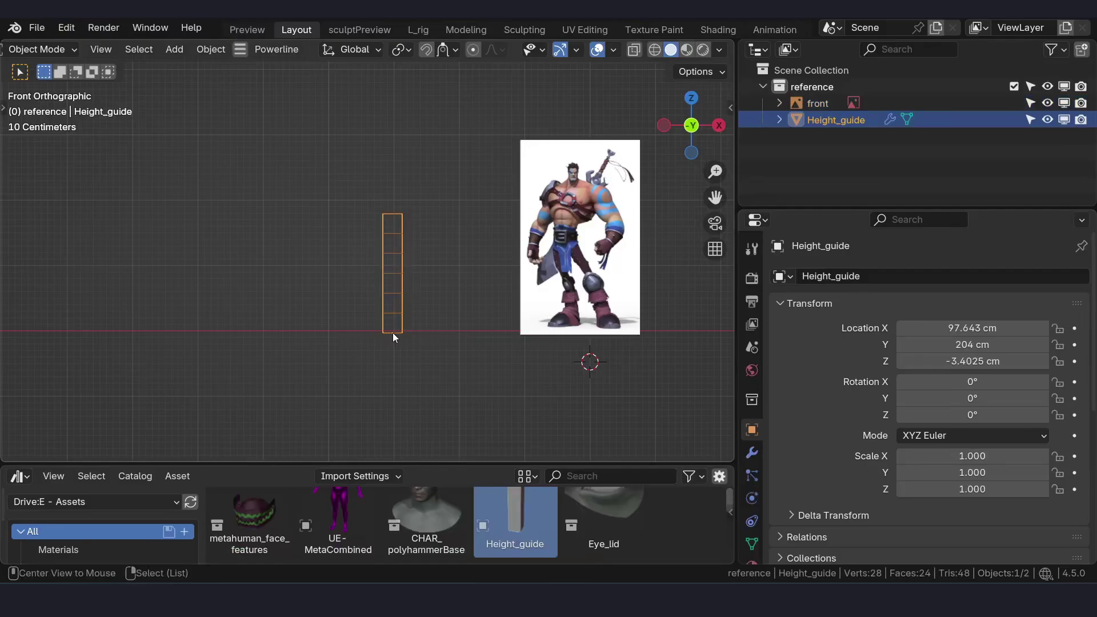
key("alt+g")
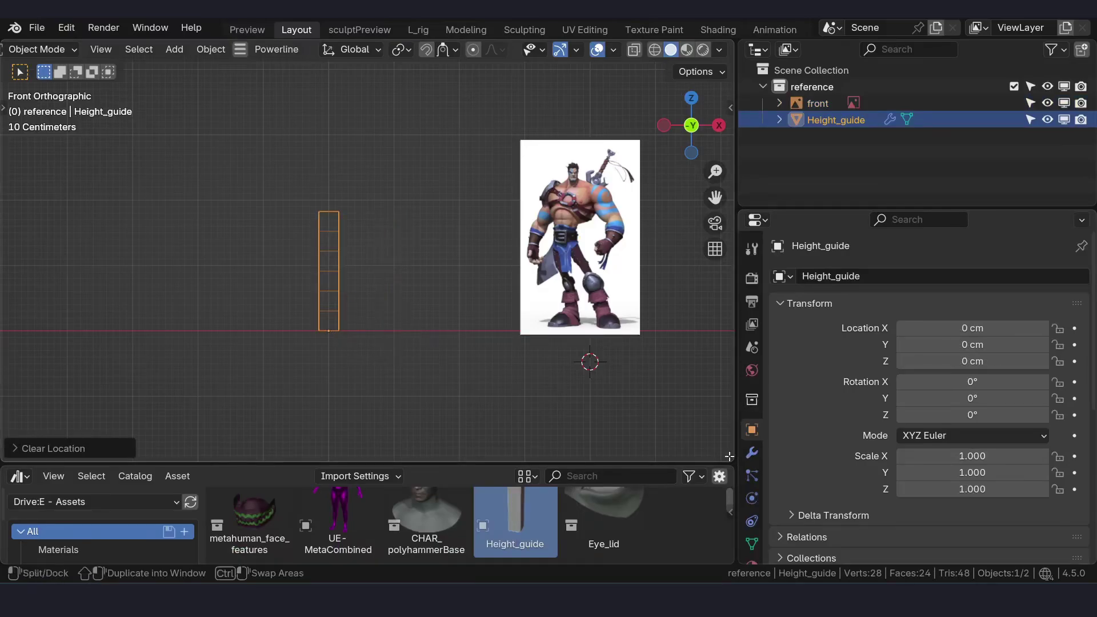
scroll(753, 452, "down", 1)
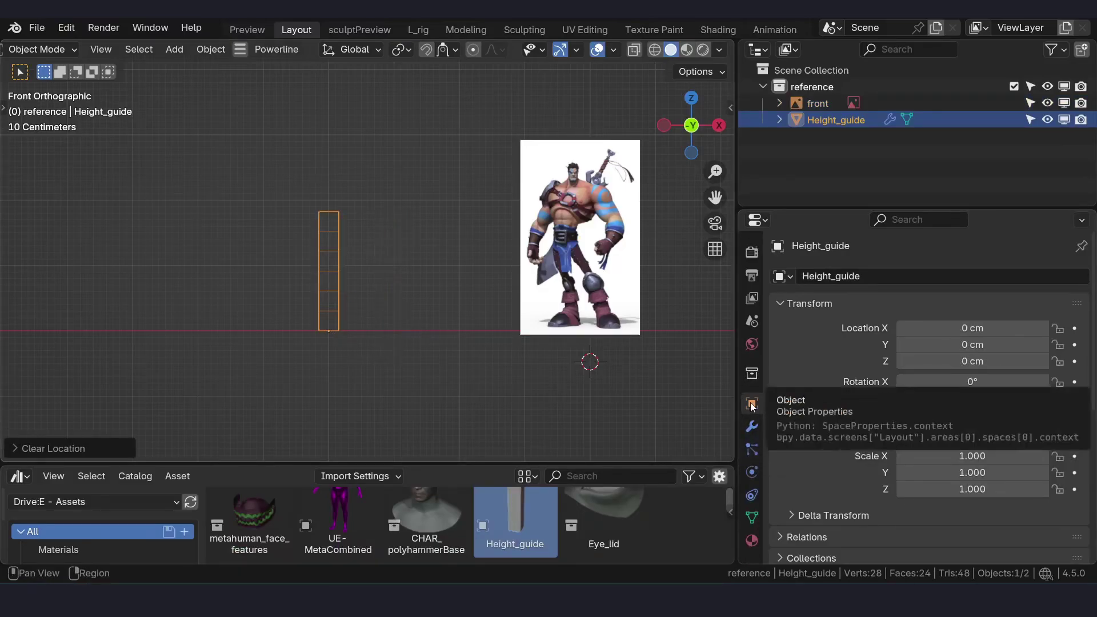
left_click(752, 426)
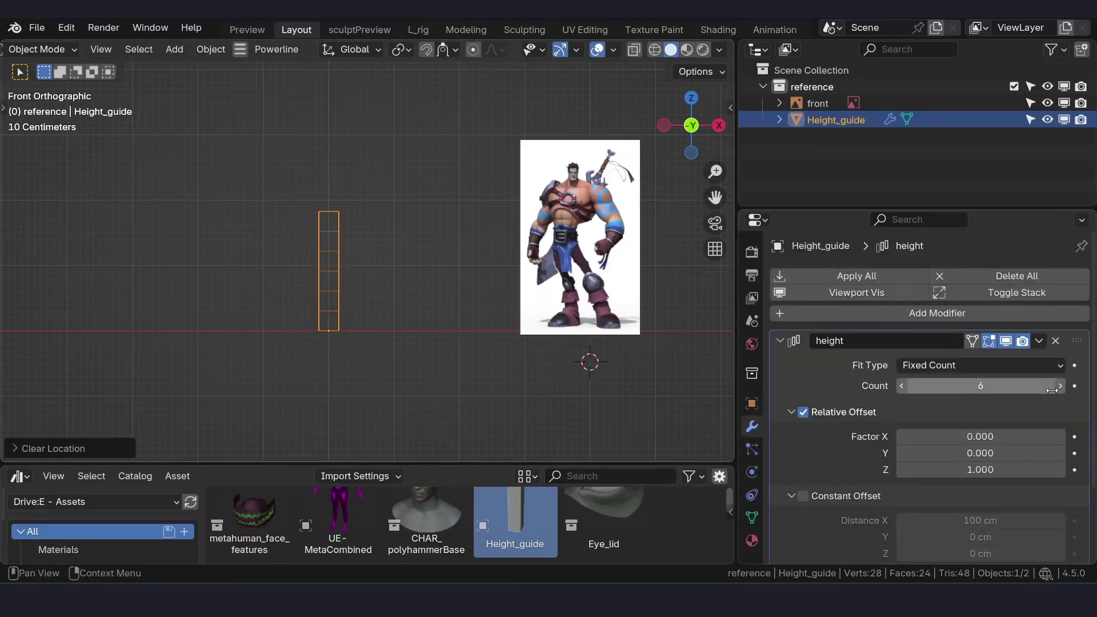
left_click_drag(1051, 389, 1074, 389)
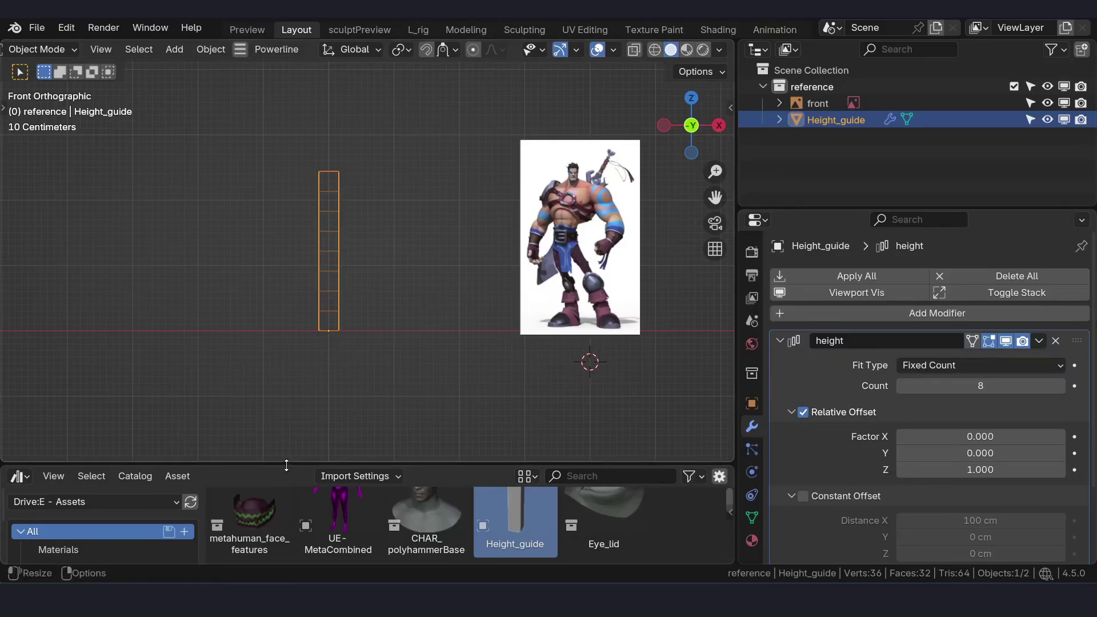
left_click(769, 339)
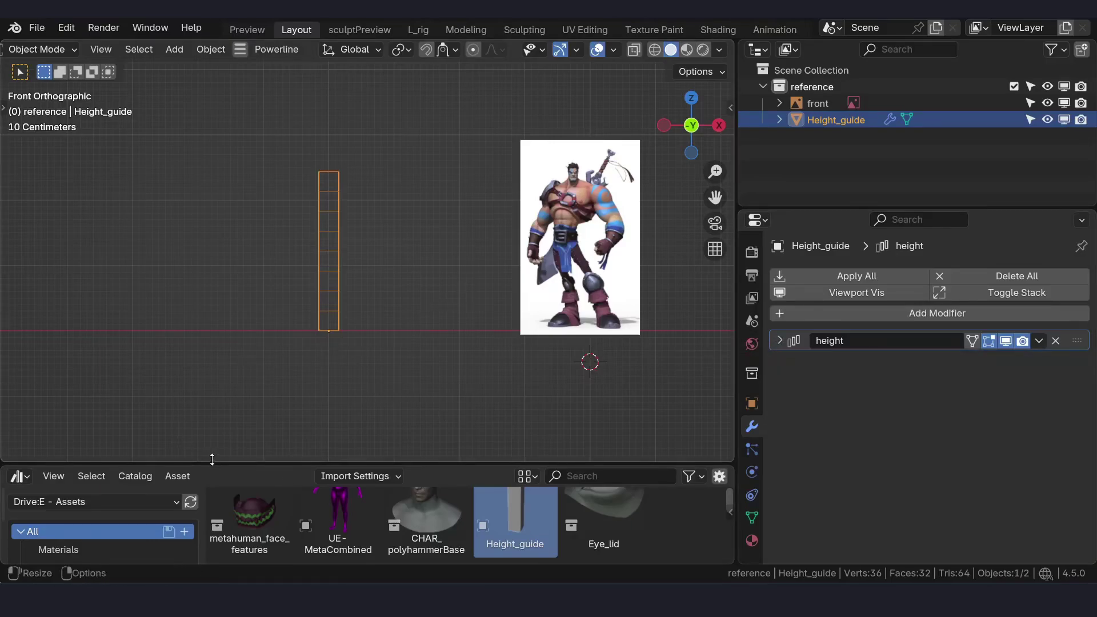
Step: Enlarge the Asset Browser and show the rigs catalog
left_click_drag(213, 463, 188, 374)
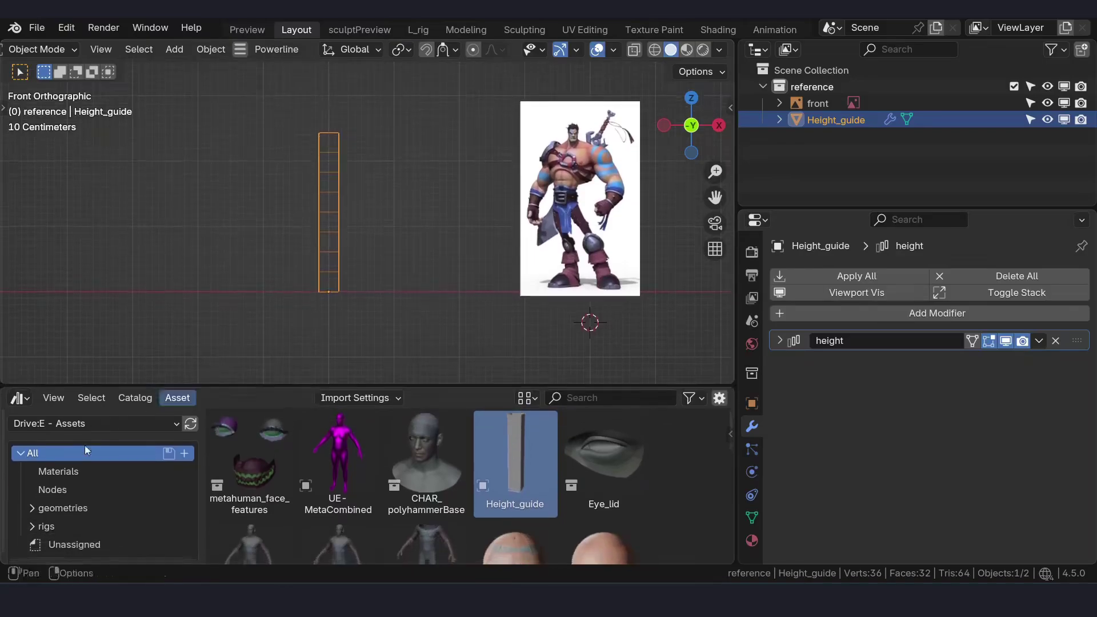
left_click(84, 514)
scroll(404, 477, "down", 3)
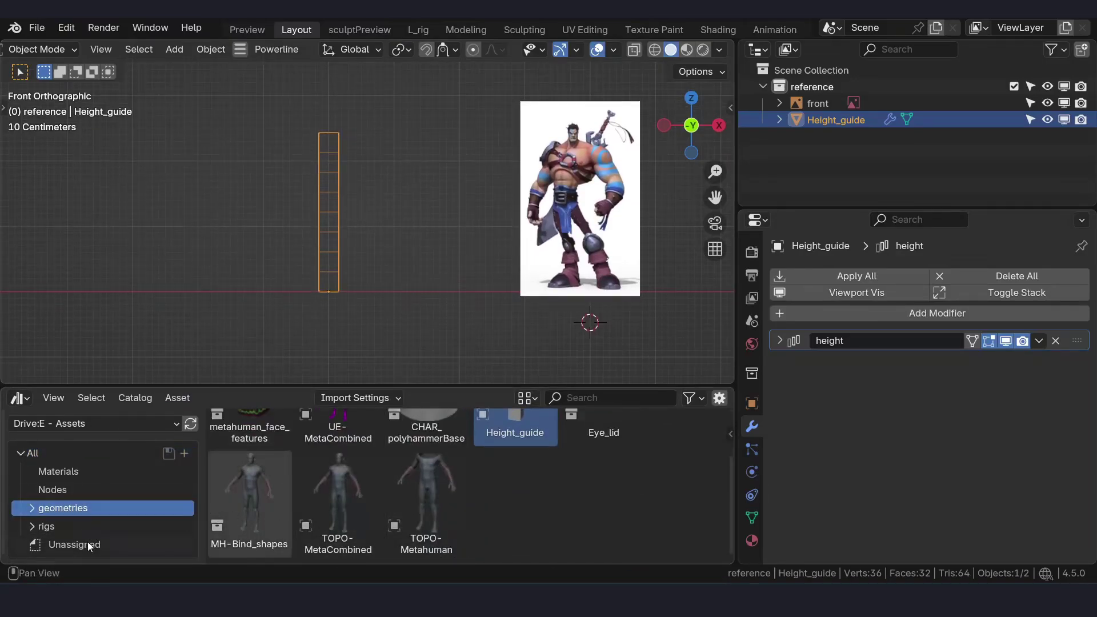
left_click(103, 525)
scroll(571, 480, "down", 1)
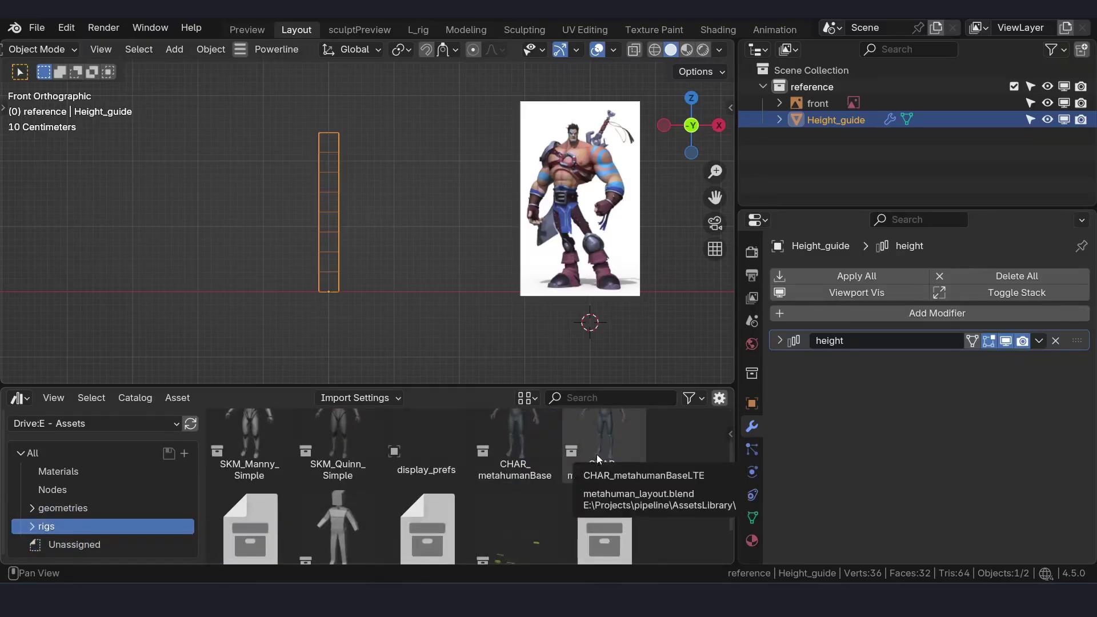
Step: Place CHAR_metahumanBaseLTE at the world origin and frame its head and shoulders
left_click_drag(597, 454, 394, 309)
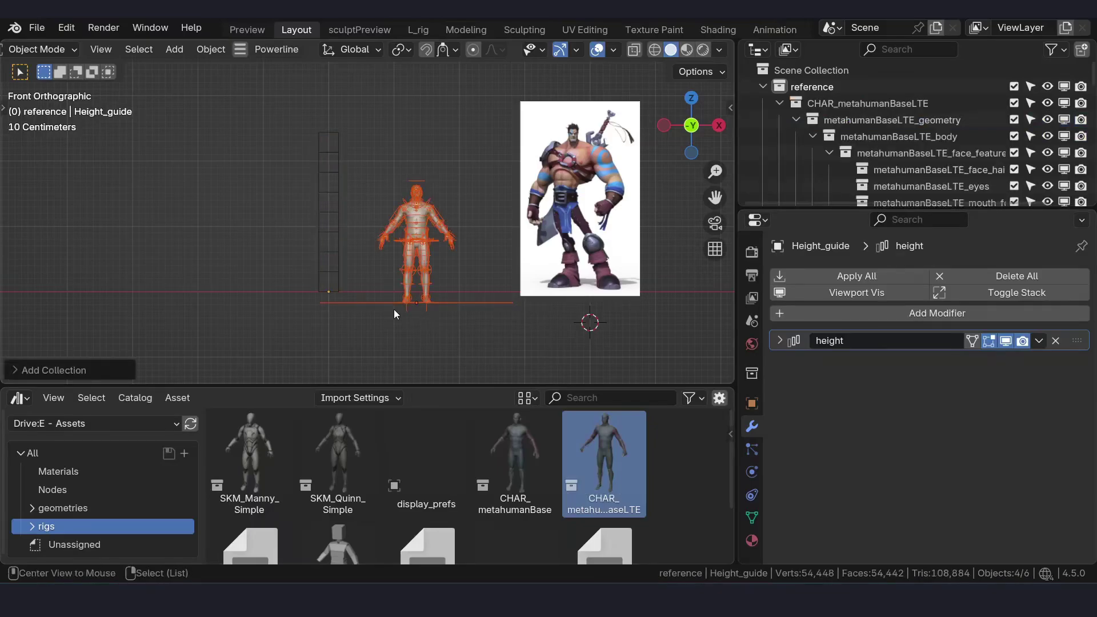
key("alt+g")
scroll(333, 268, "up", 5)
middle_click_drag(424, 337, 440, 361, "shift")
scroll(366, 264, "up", 8)
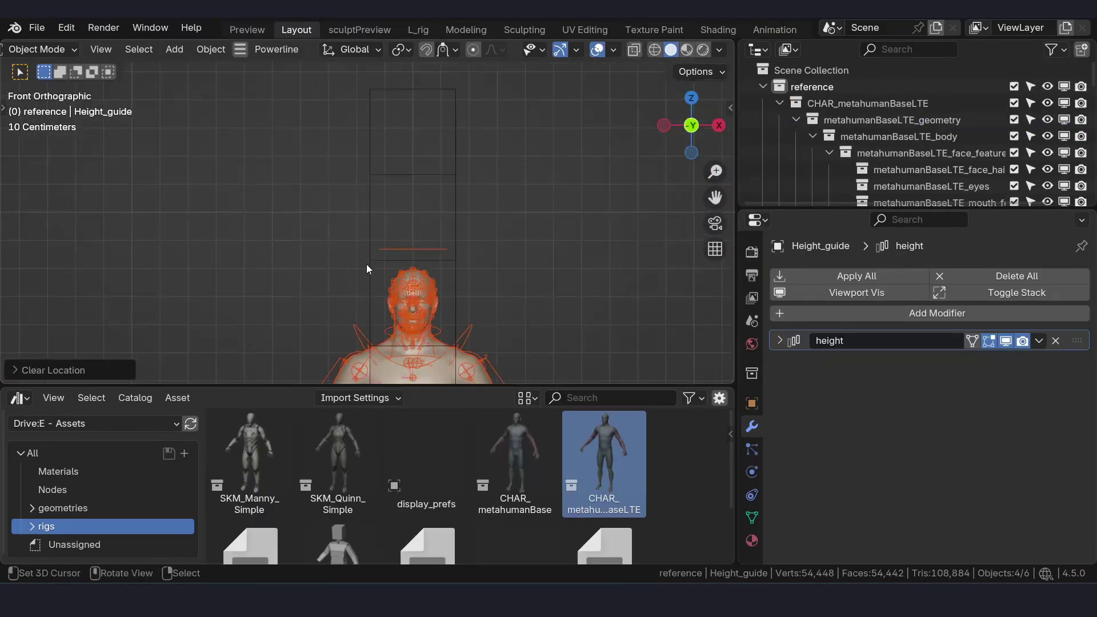
middle_click_drag(366, 264, 267, 116, "shift")
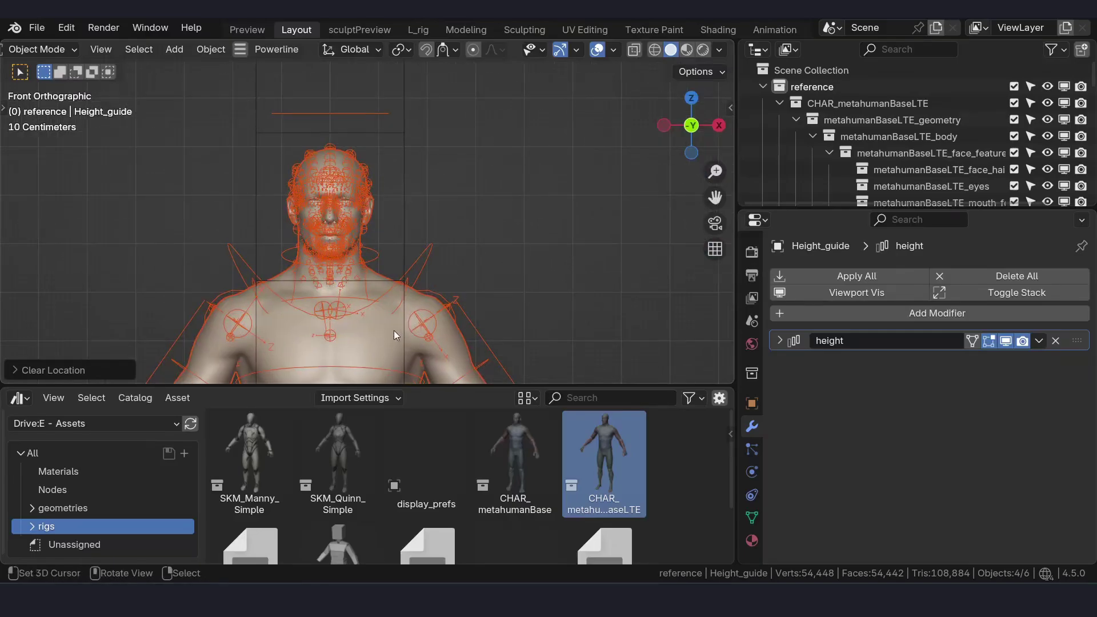
left_click(394, 273)
scroll(406, 265, "down", 4)
left_click(407, 236)
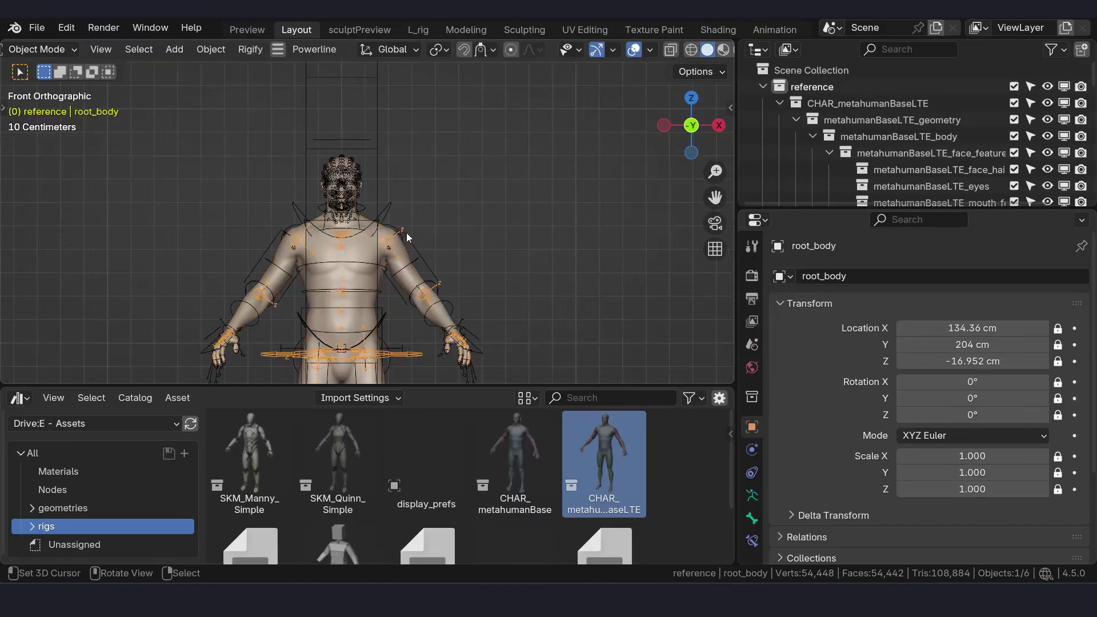
scroll(407, 236, "down", 5)
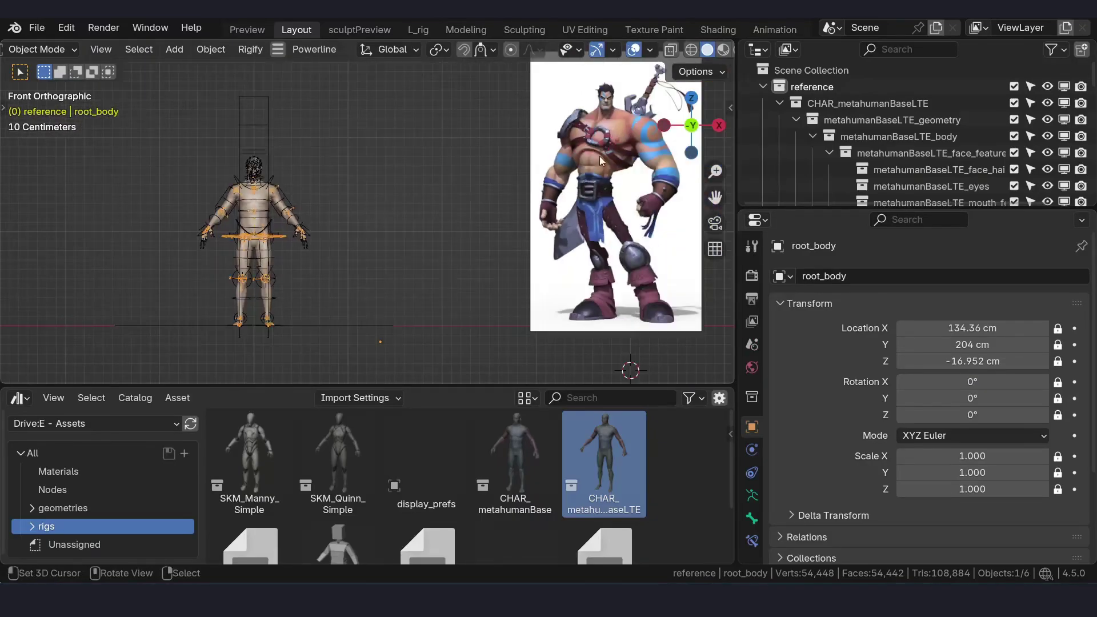
Step: In Pose Mode, scale the whole MetaHuman rig up from its root bone
left_click(286, 188)
key("ctrl+Tab")
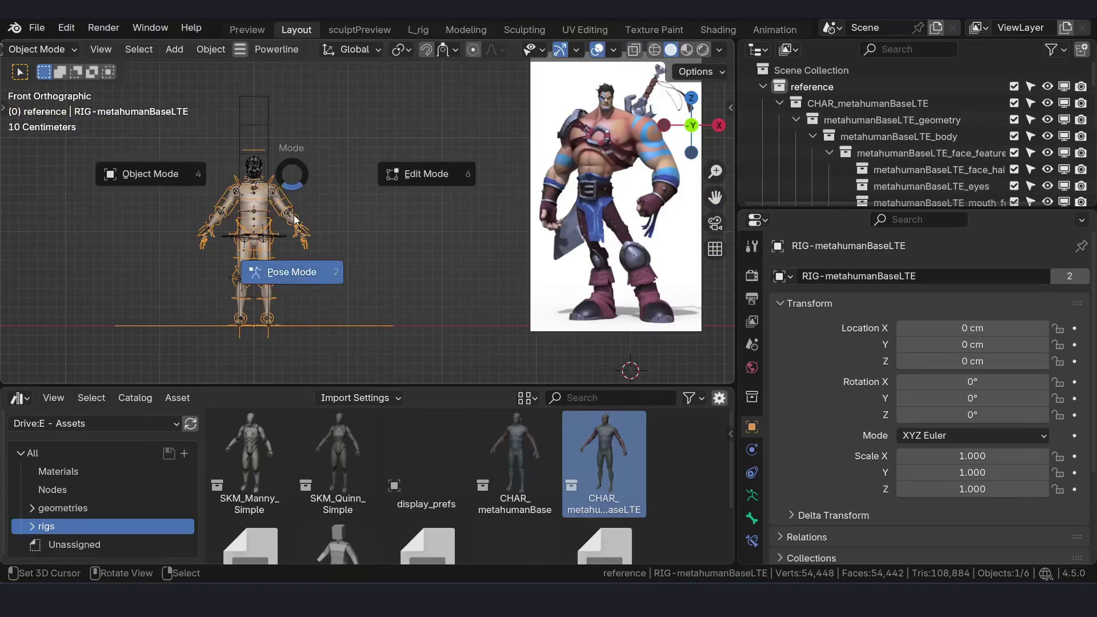
left_click(292, 275)
left_click(303, 326)
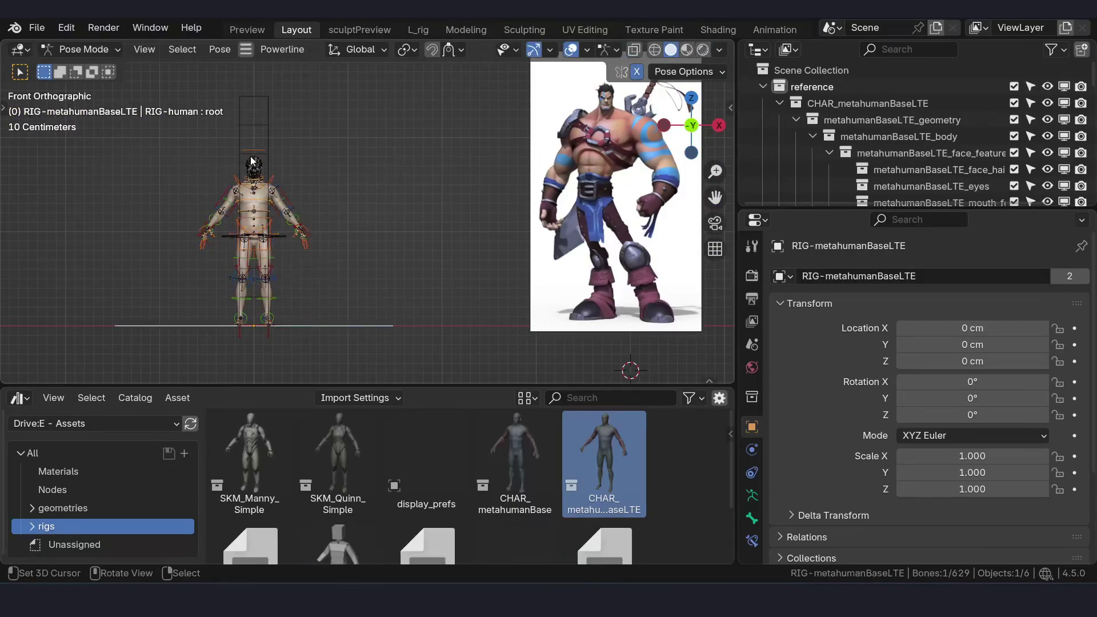
key("s")
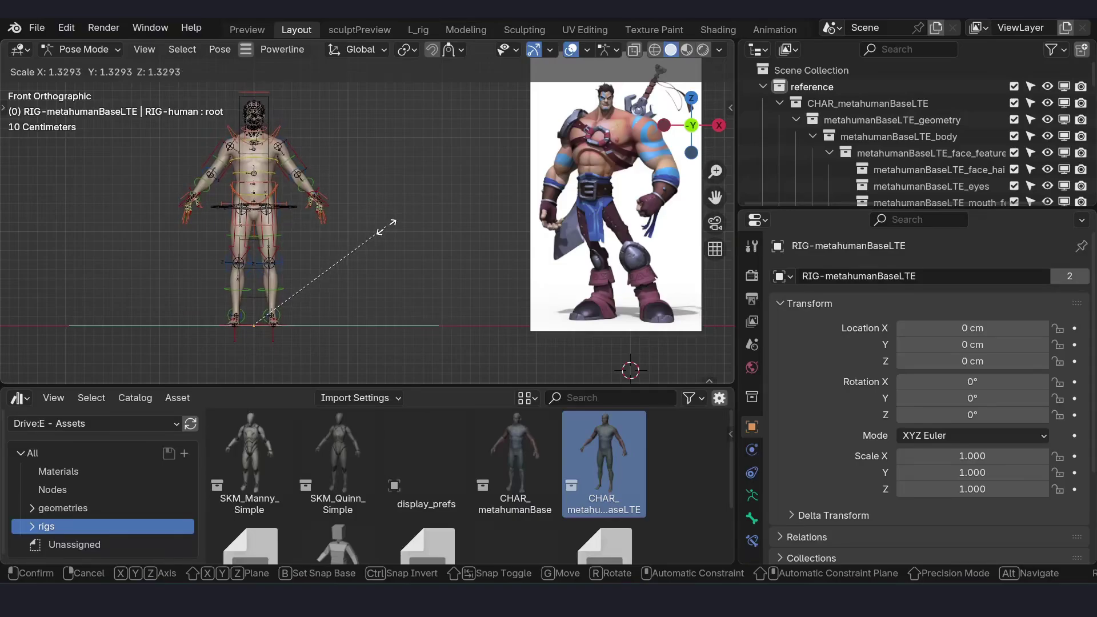
left_click(386, 228)
Step: Slide the front reference image along X to about 184.35 cm beside the rig
middle_click(277, 152, "alt")
scroll(377, 227, "up", 1)
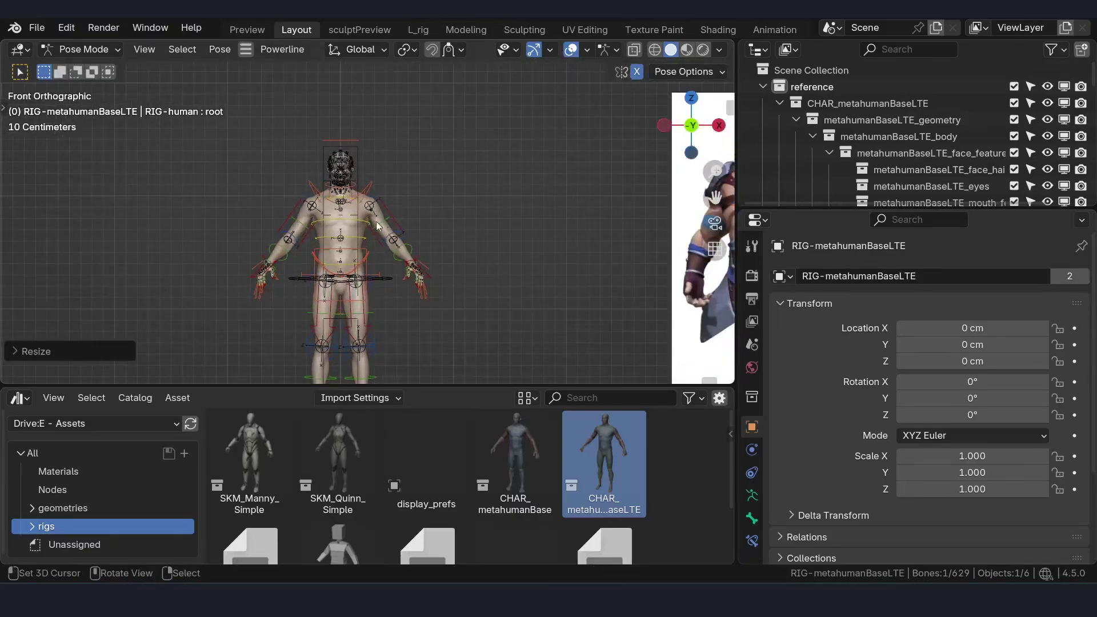
middle_click_drag(439, 235, 281, 197, "shift")
left_click(575, 229)
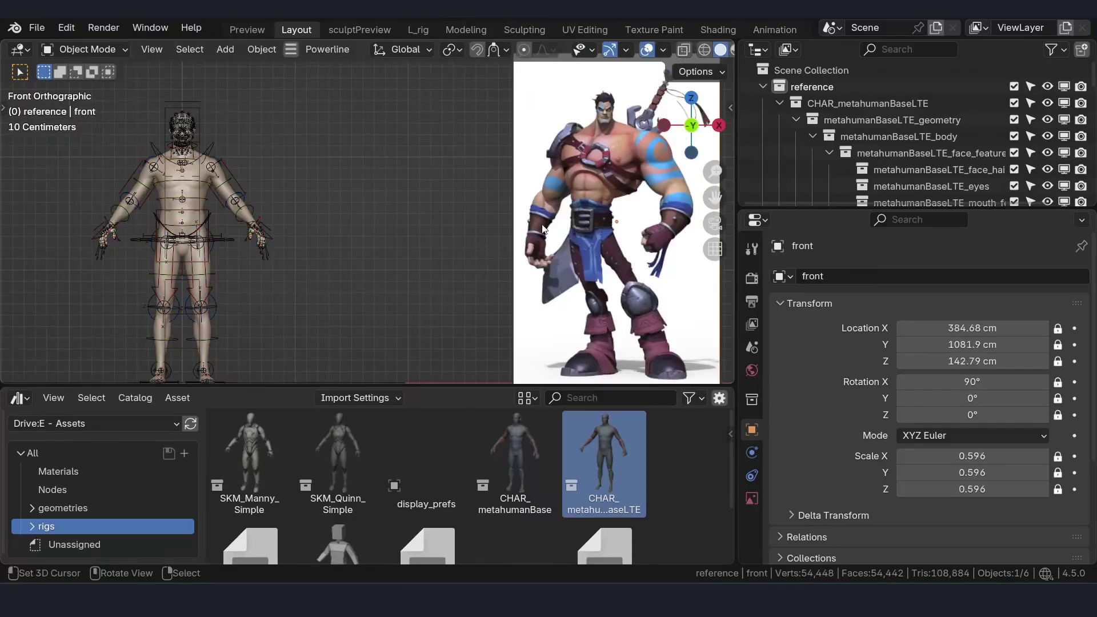
left_click_drag(1060, 357, 1059, 344)
key("g")
key("x")
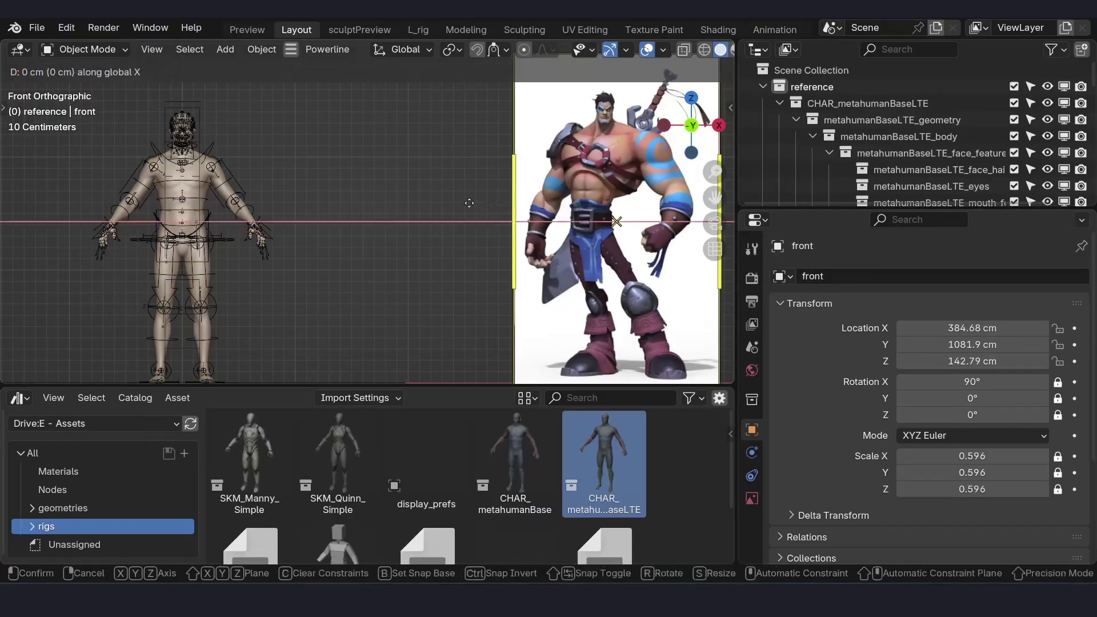
left_click(268, 197)
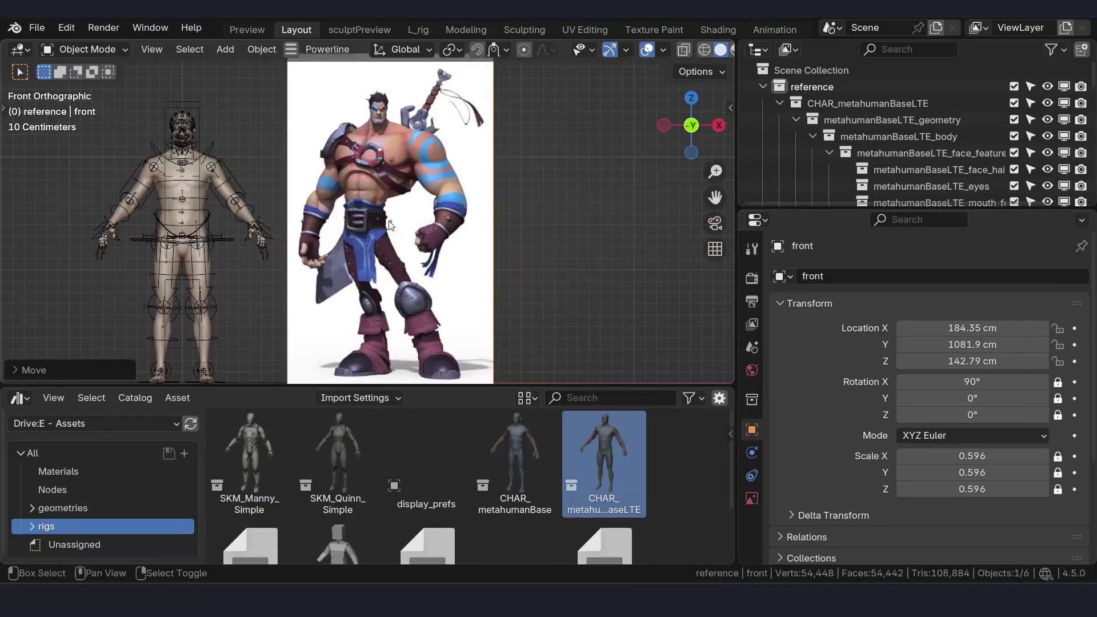
Step: Expand the 3D view over the asset browser area and deselect the reference
middle_click_drag(268, 197, 330, 201, "shift")
left_click_drag(329, 389, 323, 540)
key("alt+a")
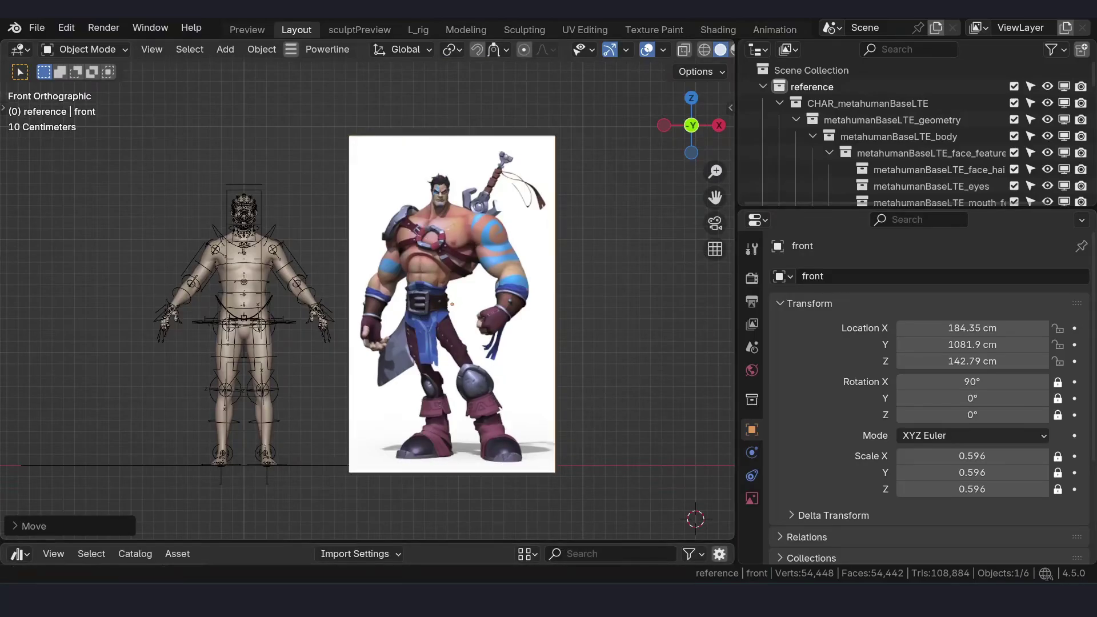
key("alt+Tab")
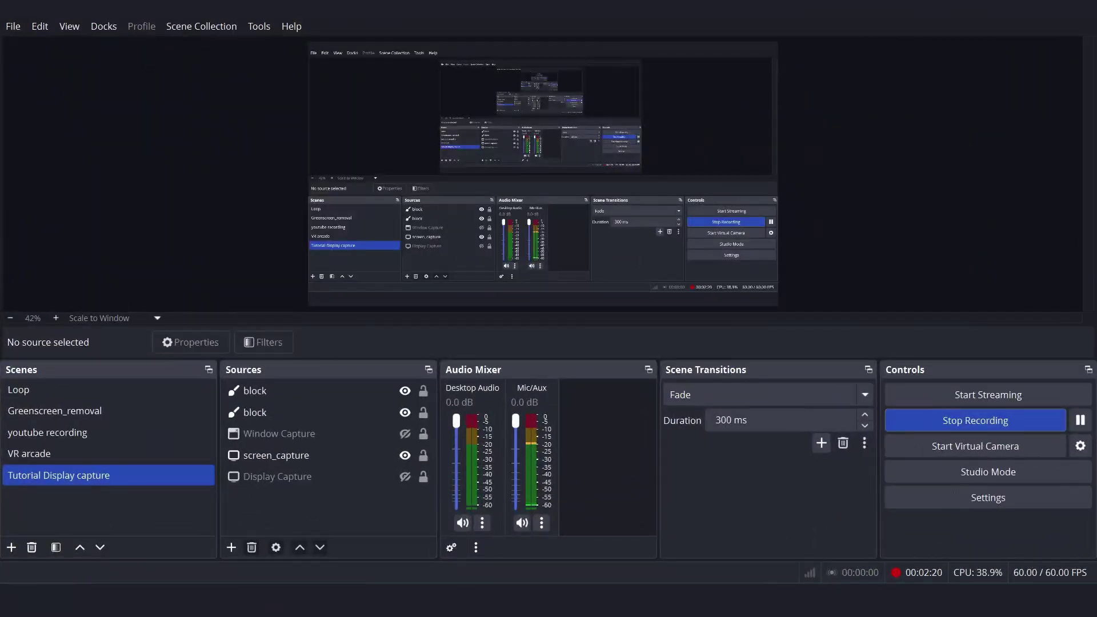
key("alt+Tab")
left_click(481, 599)
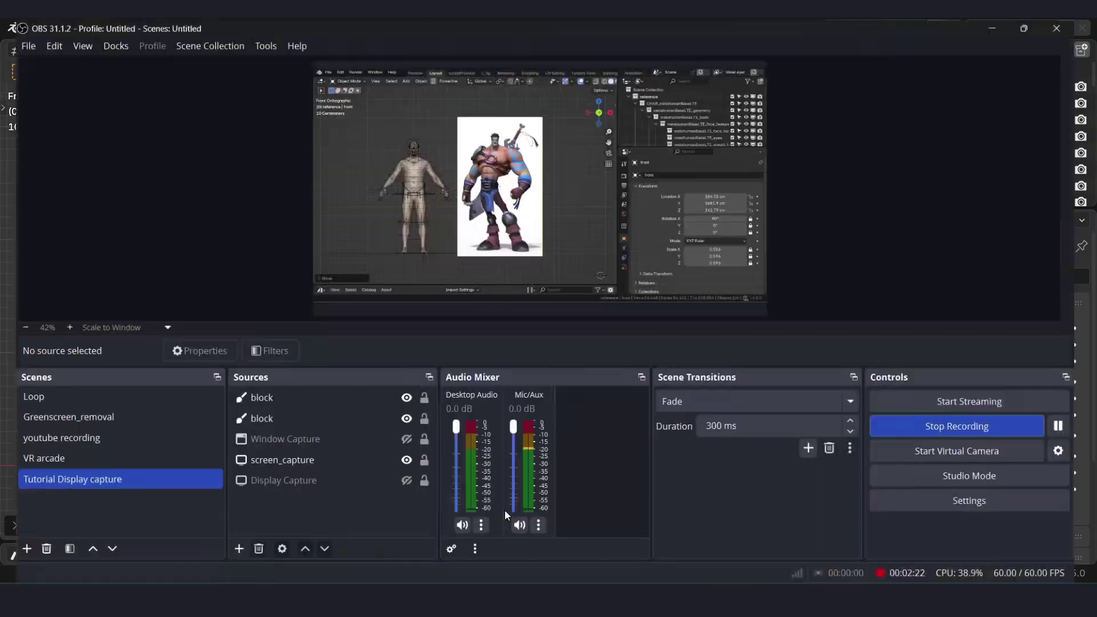
left_click_drag(666, 15, 627, 261)
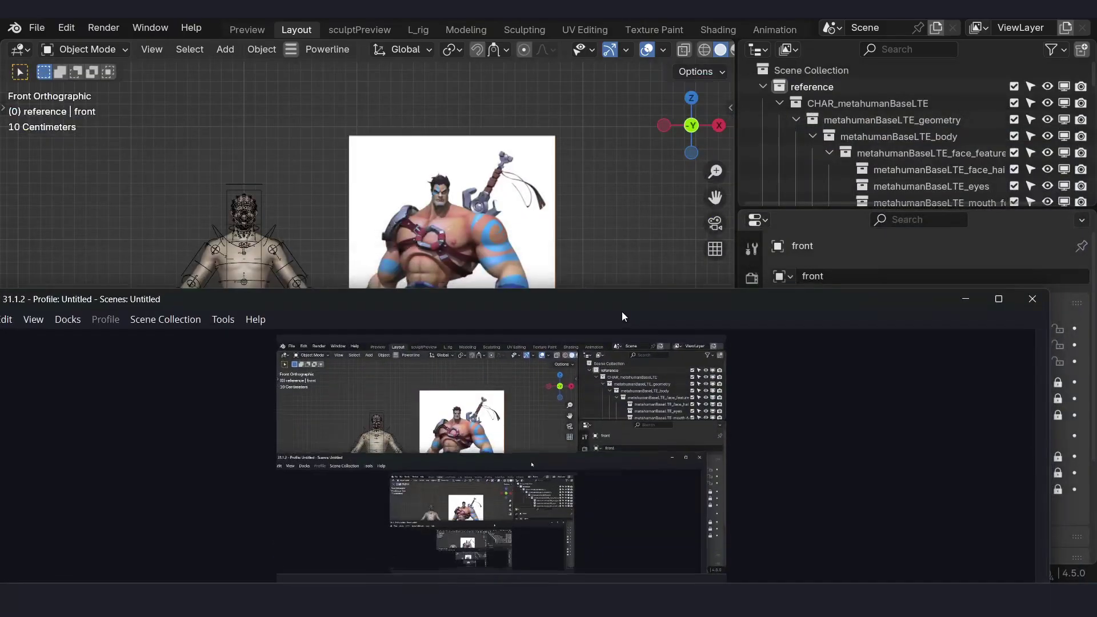
Step: Scale down the left thigh_tweak_l and calf_tweak_l bones to slim the leg
left_click(960, 301)
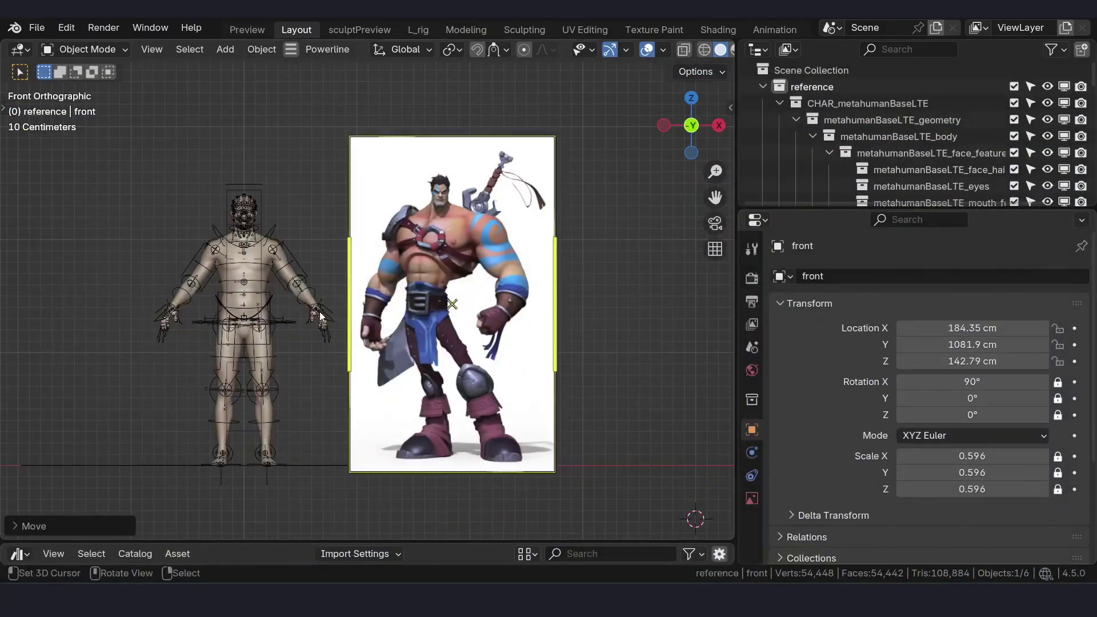
scroll(307, 286, "up", 4)
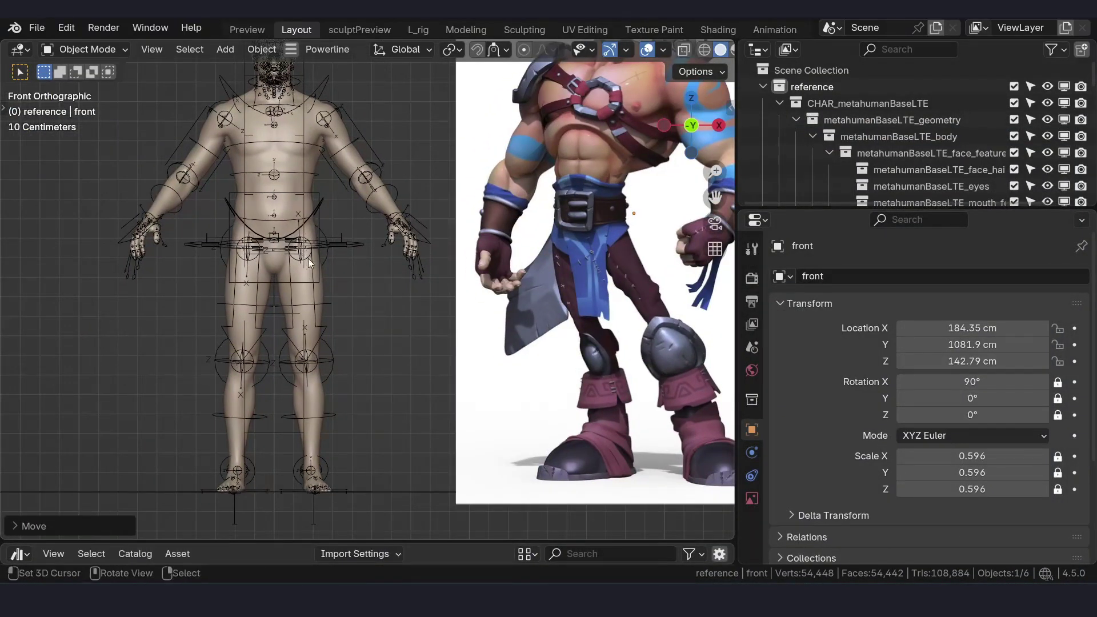
right_click(323, 258)
right_click(329, 259)
key("s")
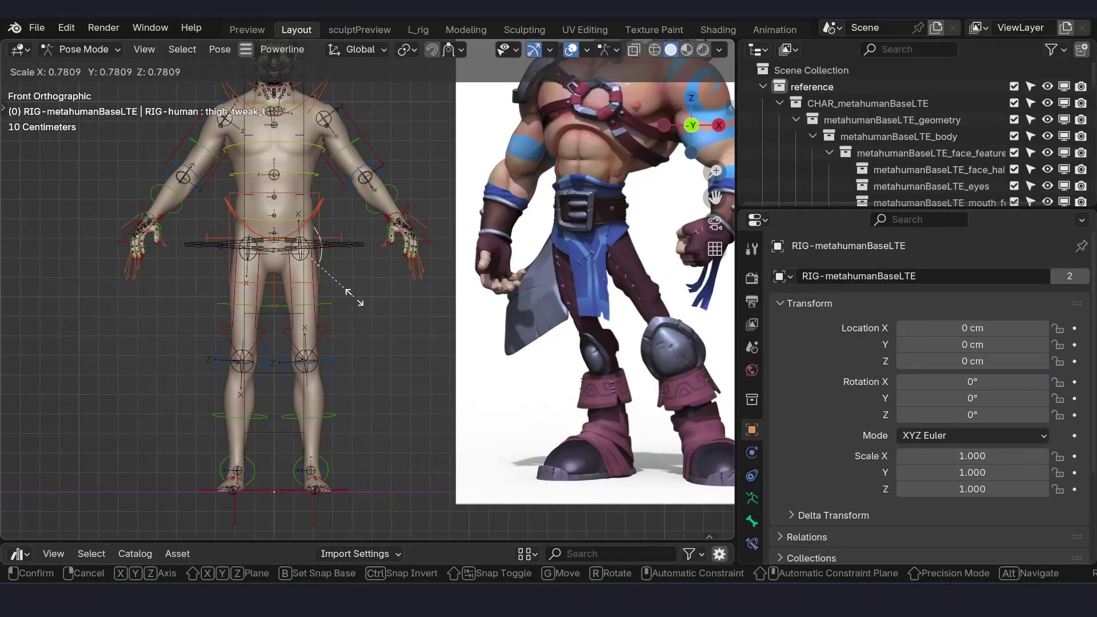
left_click(351, 296)
right_click(333, 372)
key("s")
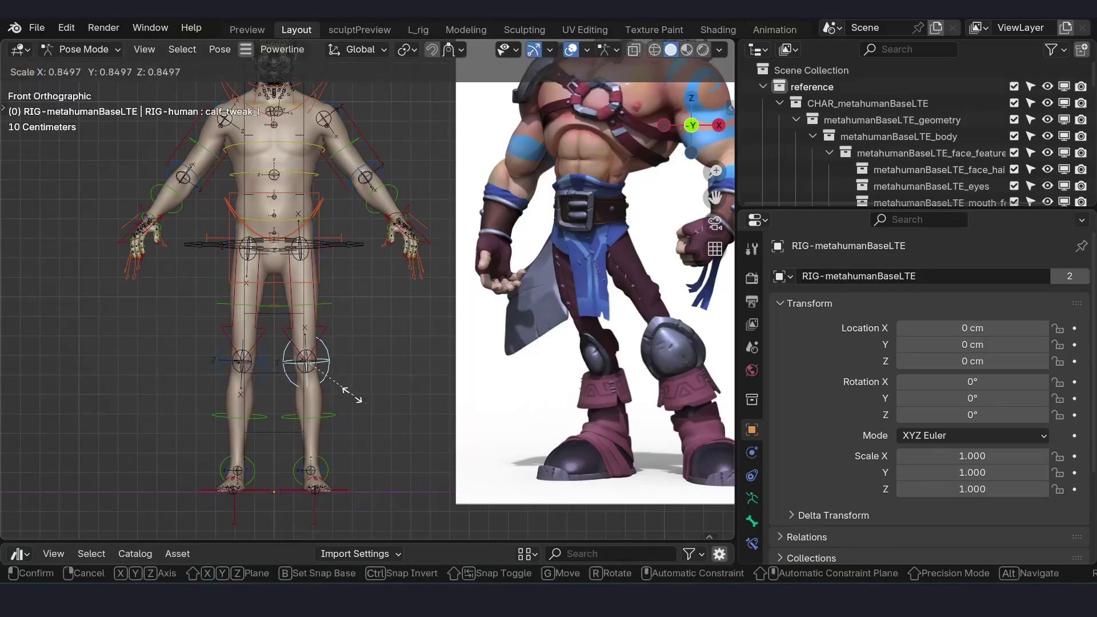
left_click(349, 394)
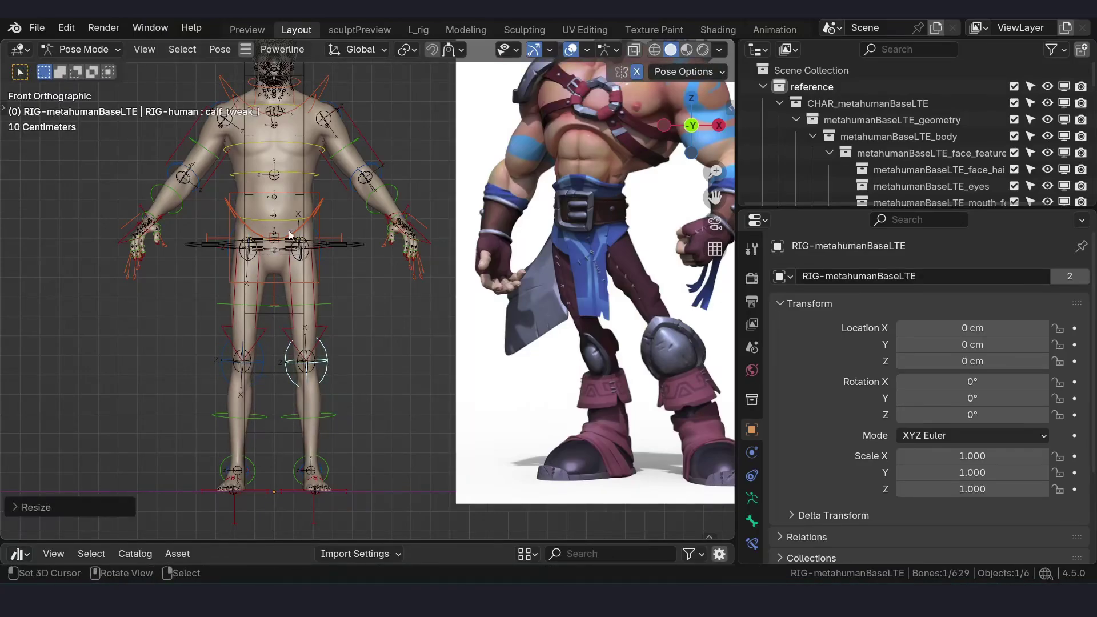
Step: Lower the torso control about 7 cm along Z
left_click(322, 229)
key("g")
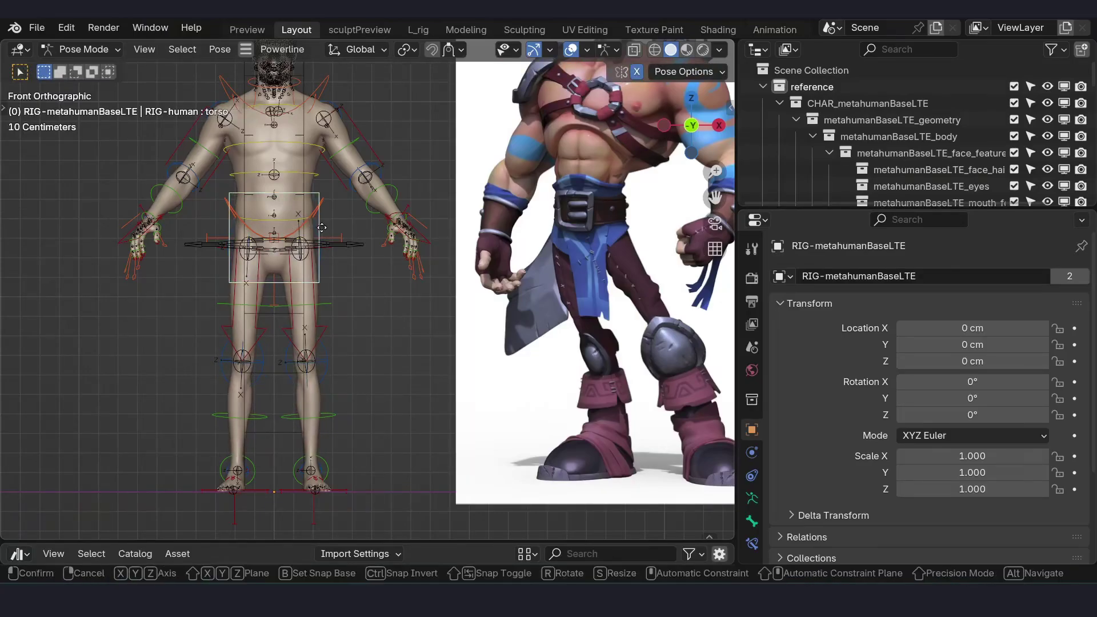
key("z")
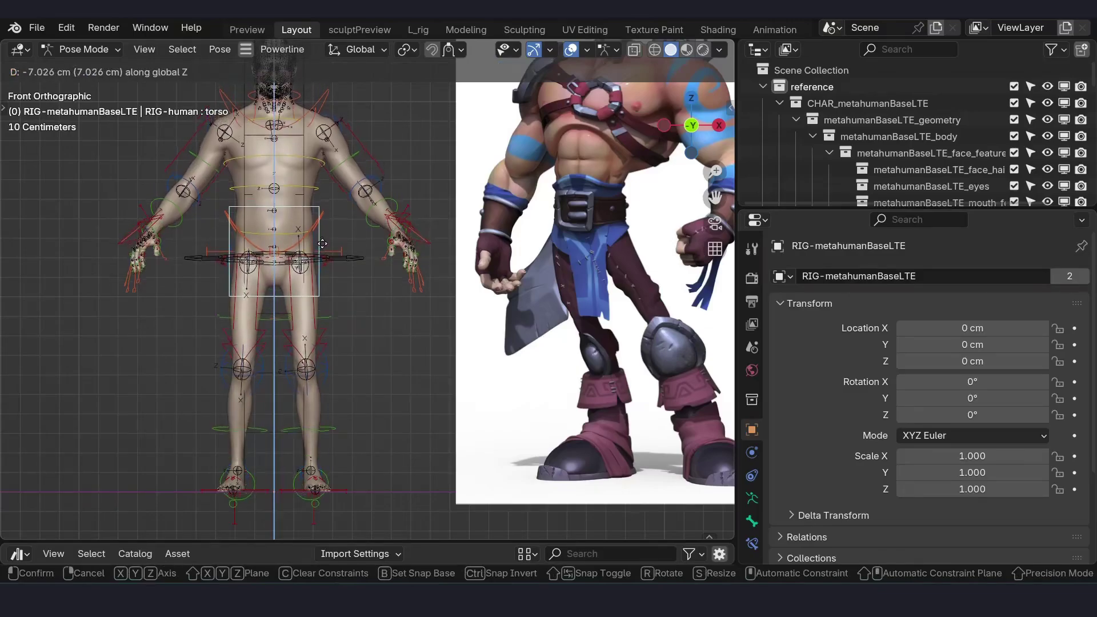
left_click(322, 248)
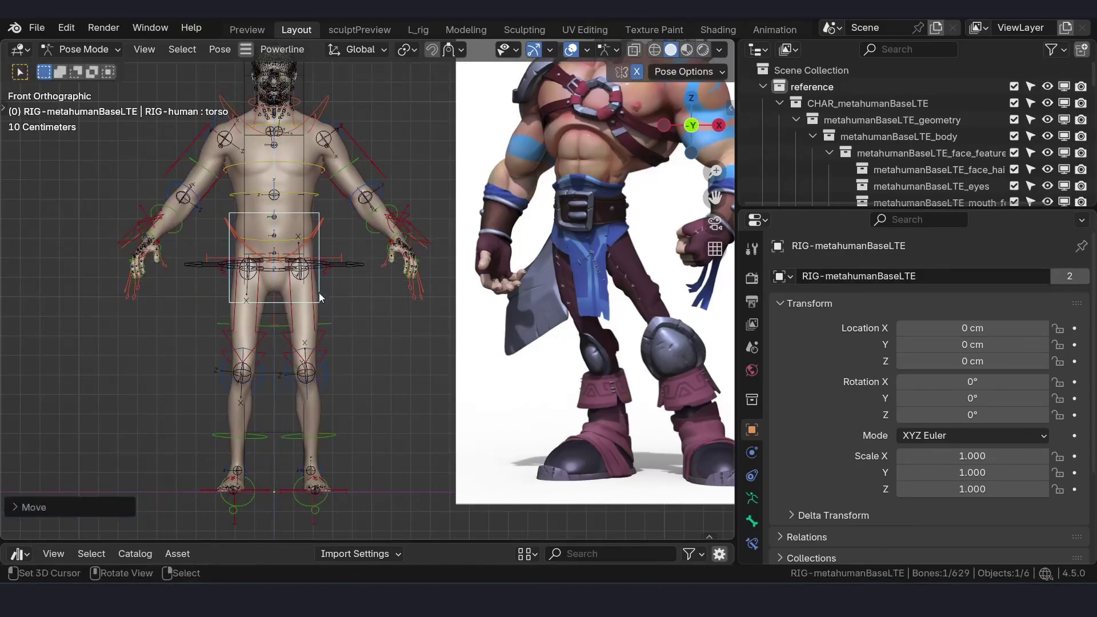
middle_click_drag(345, 329, 293, 298, "shift")
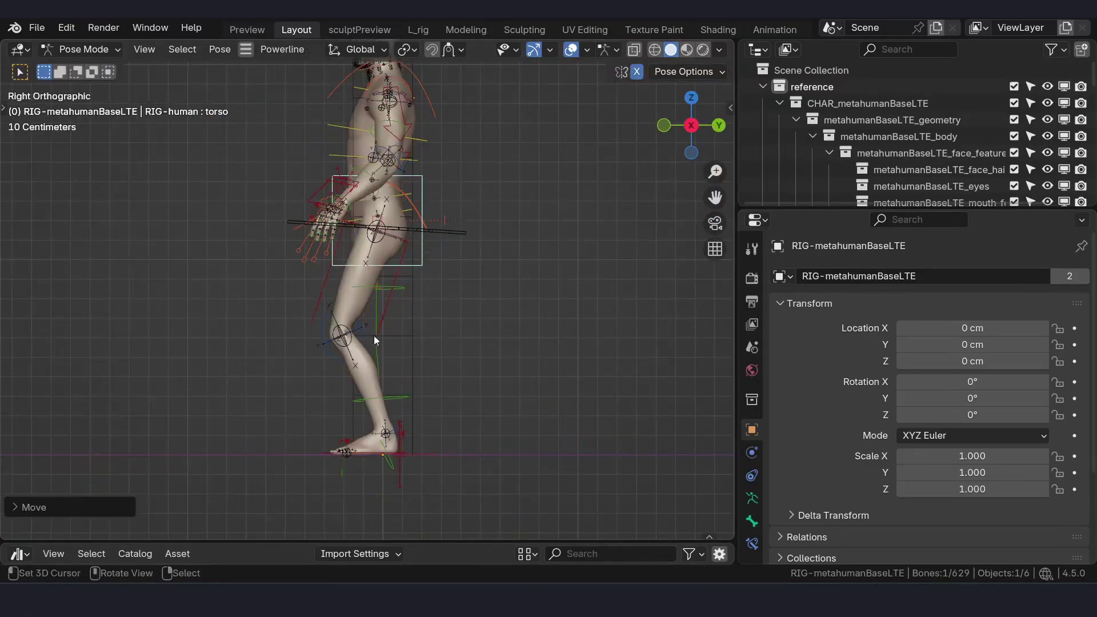
scroll(363, 357, "up", 2)
Step: Move calf_tweak_l about 16 cm along global Y to straighten the left knee
left_click(353, 333)
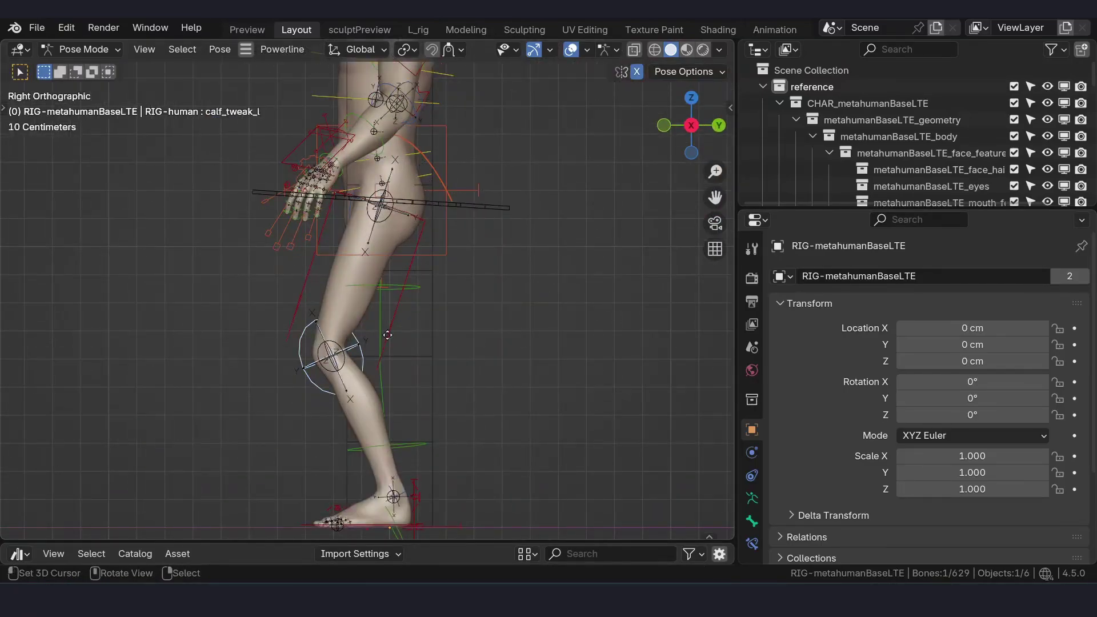
key("g")
key("y")
key("y")
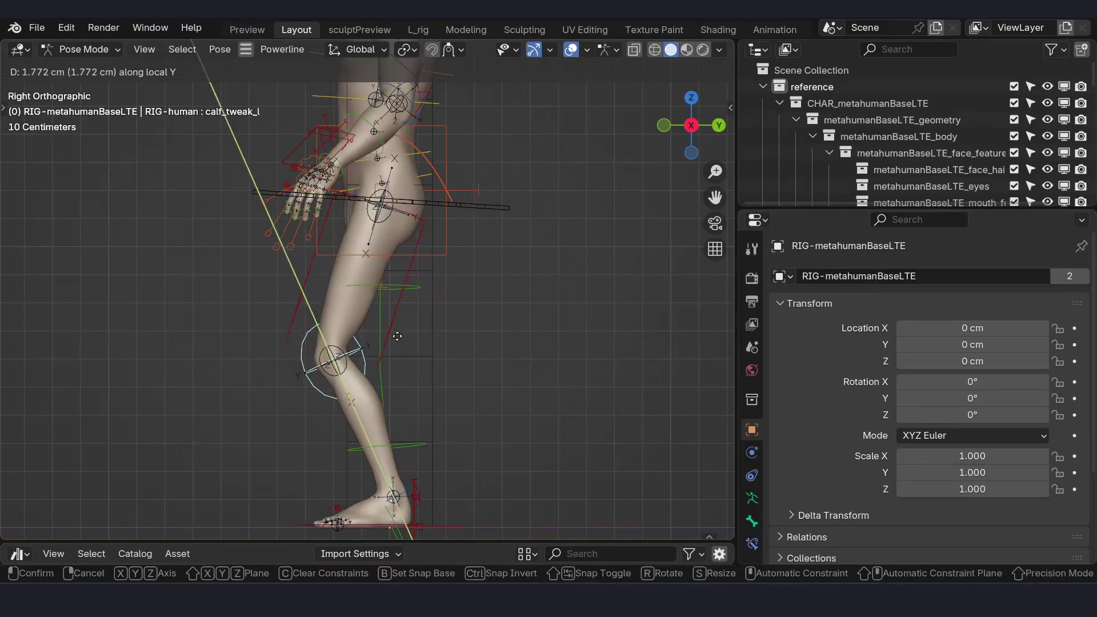
key("y")
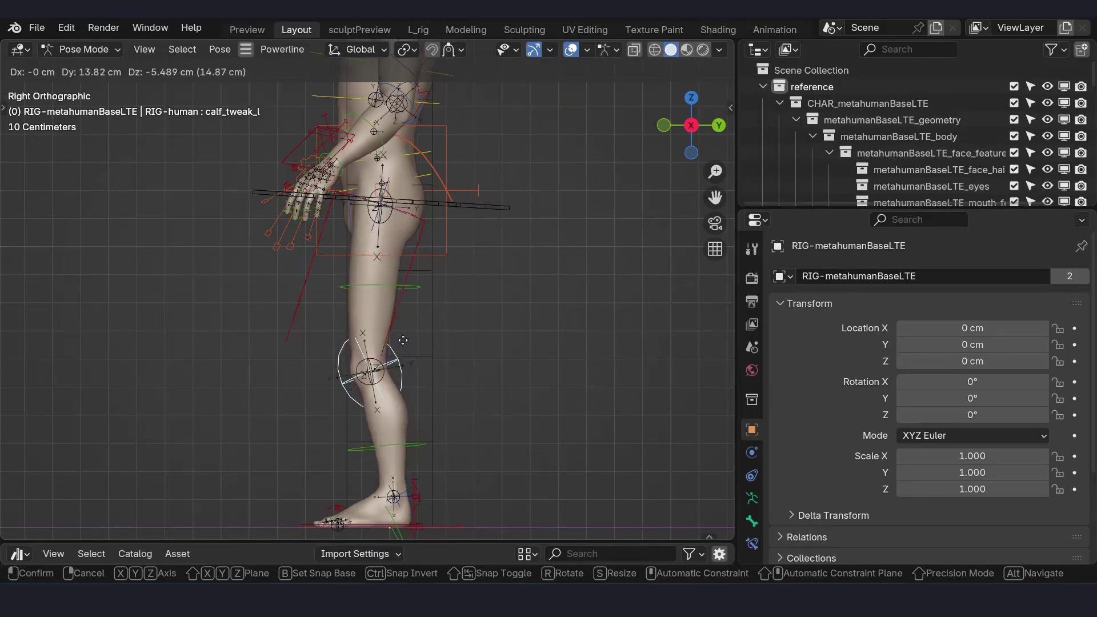
right_click(430, 335)
key("g")
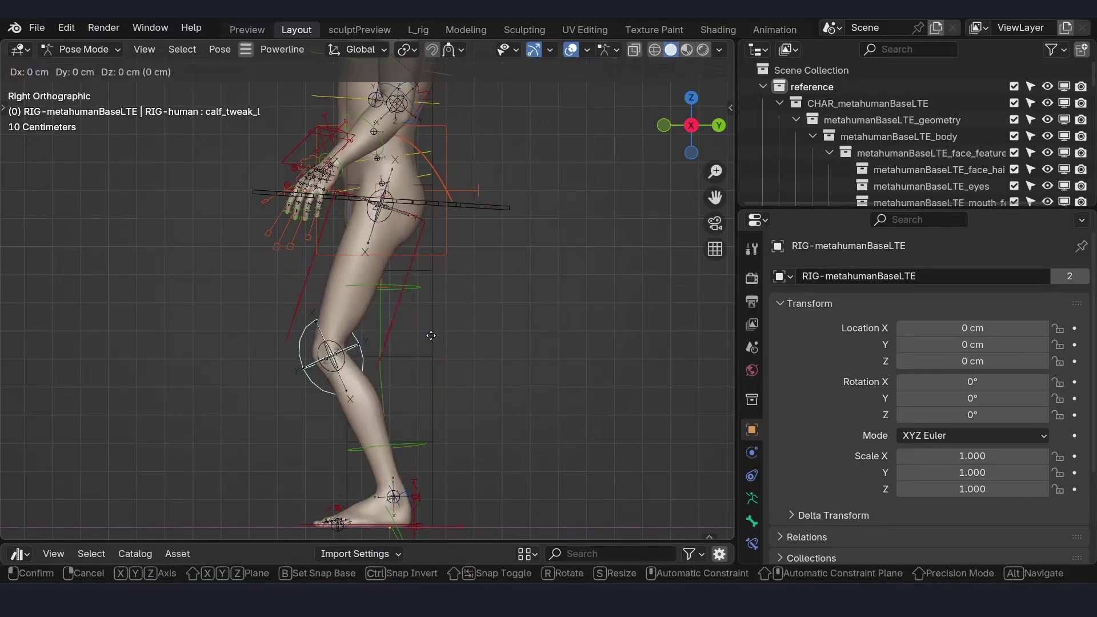
key("y")
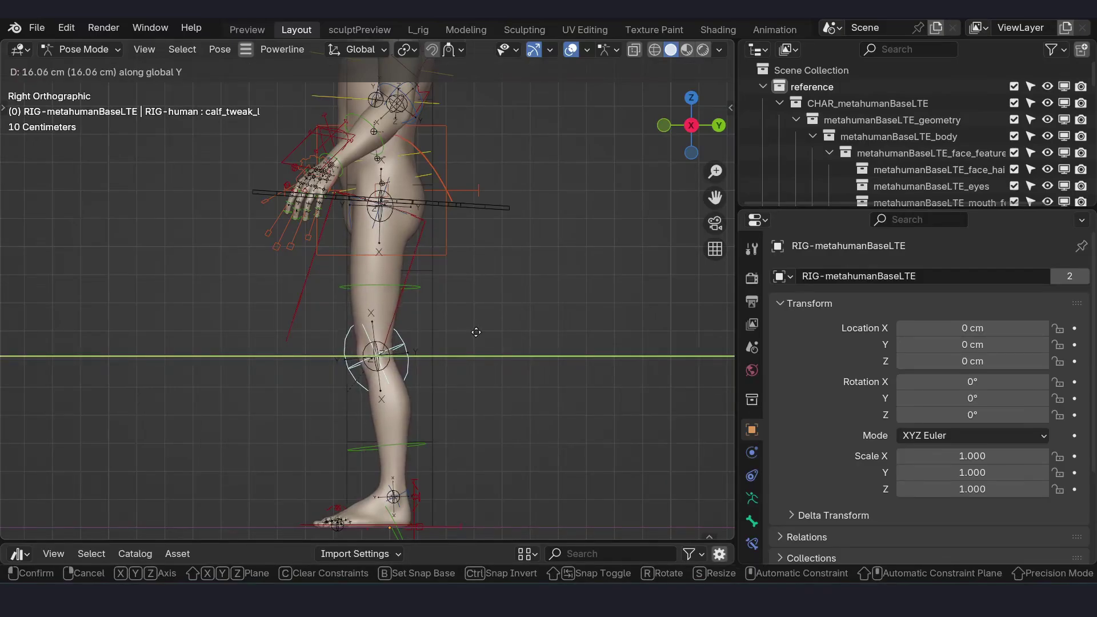
left_click(476, 330)
Step: Orbit to check the legs, then return to the front view beside the reference
scroll(471, 303, "down", 5)
middle_click_drag(471, 289, 620, 294)
middle_click_drag(381, 302, 273, 365)
scroll(391, 310, "up", 3)
scroll(273, 365, "up", 3)
scroll(345, 402, "down", 5)
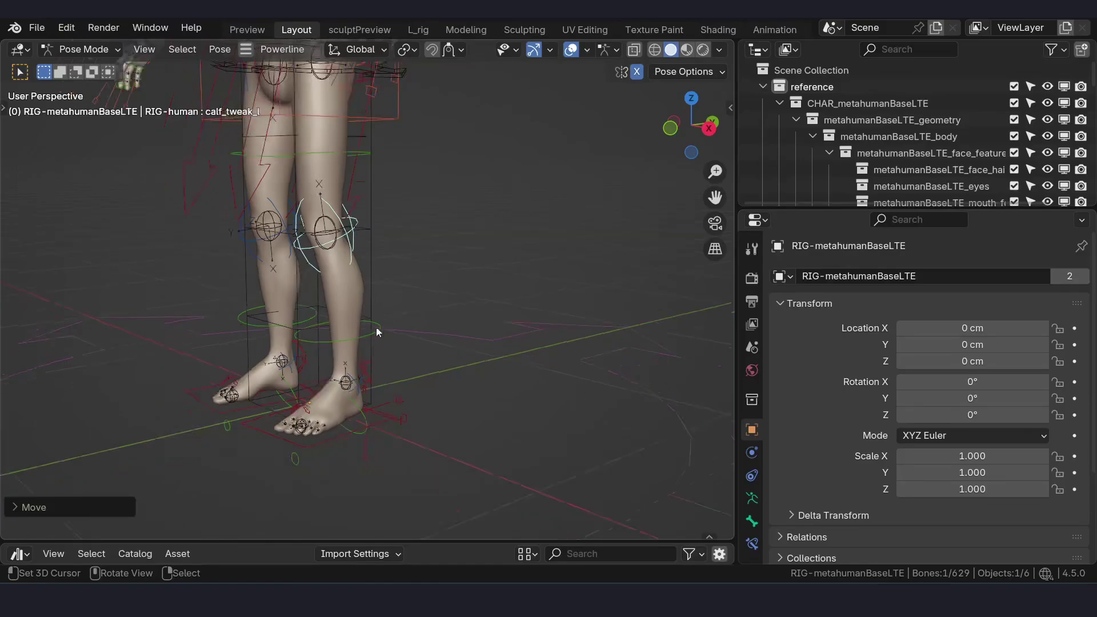
middle_click_drag(388, 337, 519, 290)
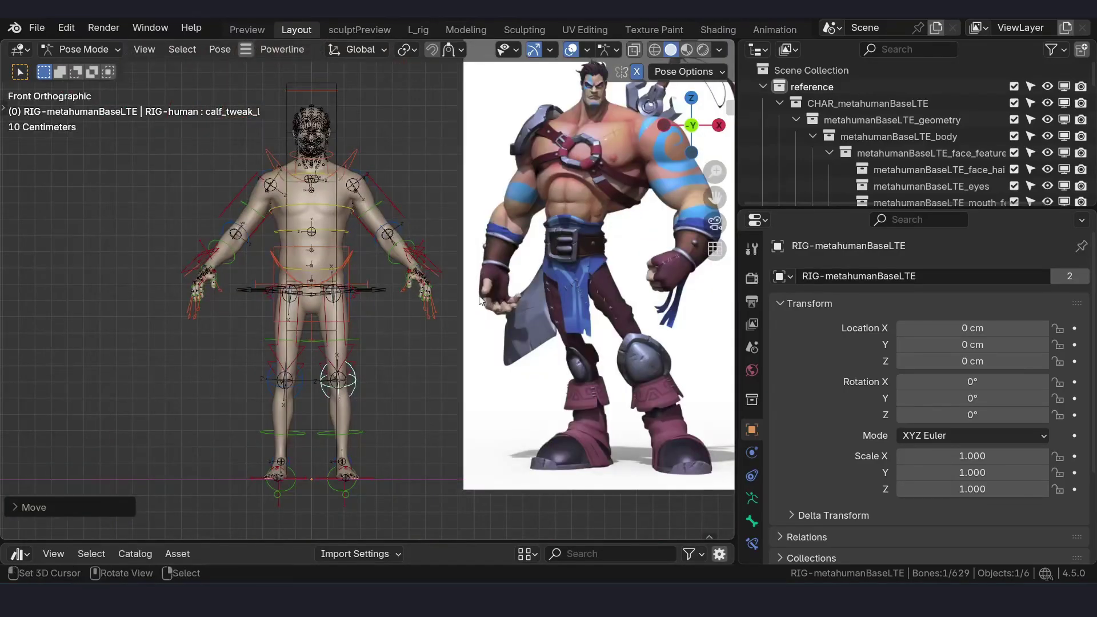
Step: Frame the rig and scale its upper spine bone
scroll(446, 319, "up", 1)
middle_click_drag(388, 257, 363, 314, "shift")
scroll(389, 311, "down", 1)
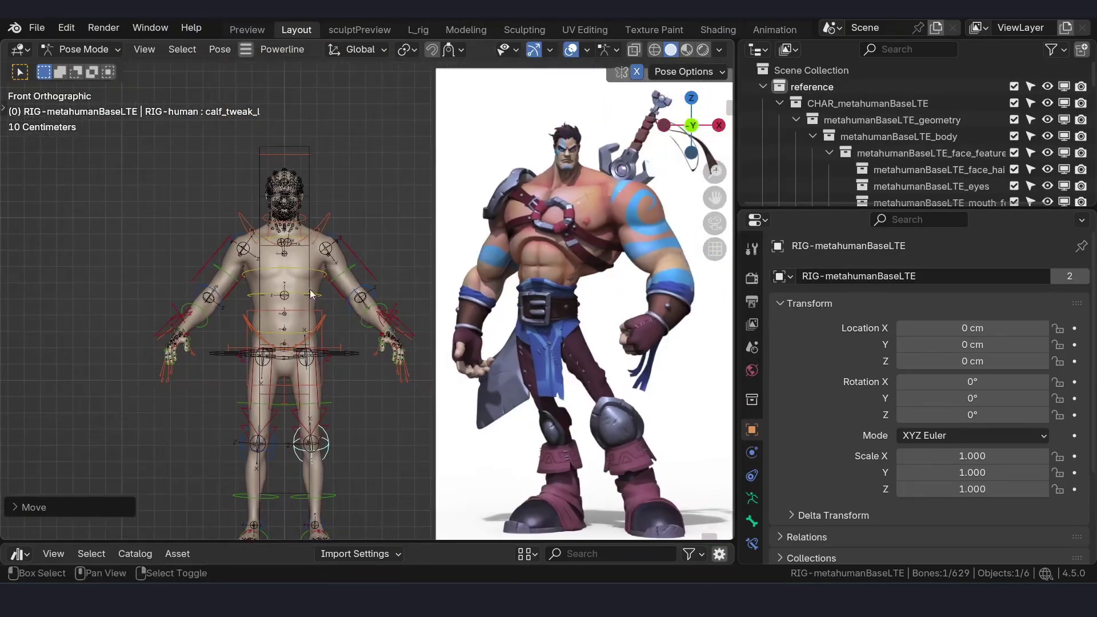
scroll(363, 314, "up", 1)
left_click(288, 272)
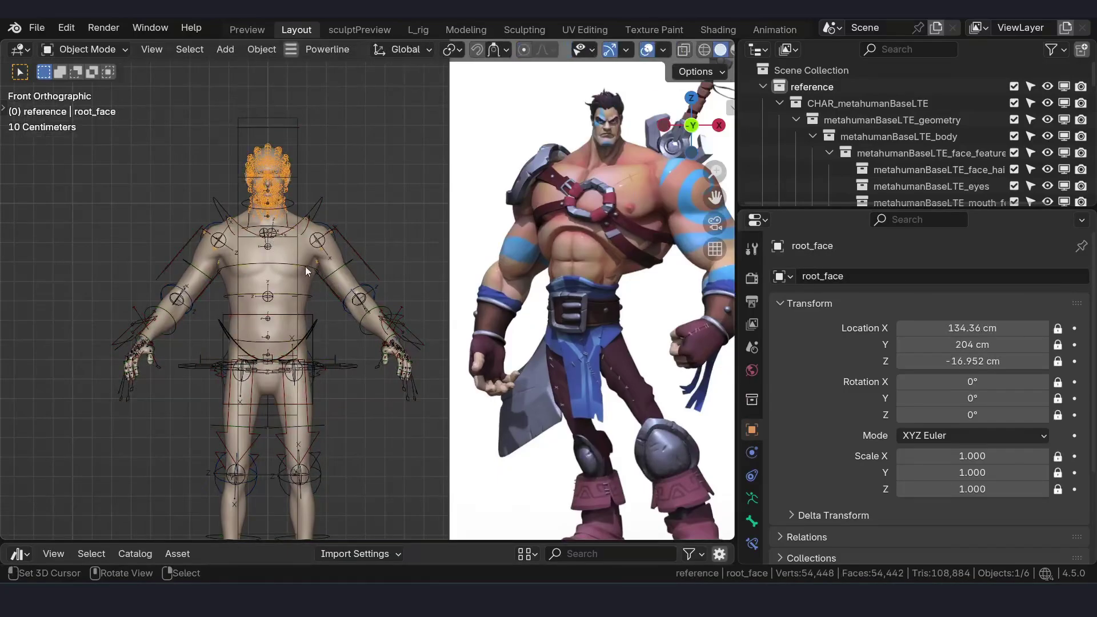
left_click(309, 270)
key("s")
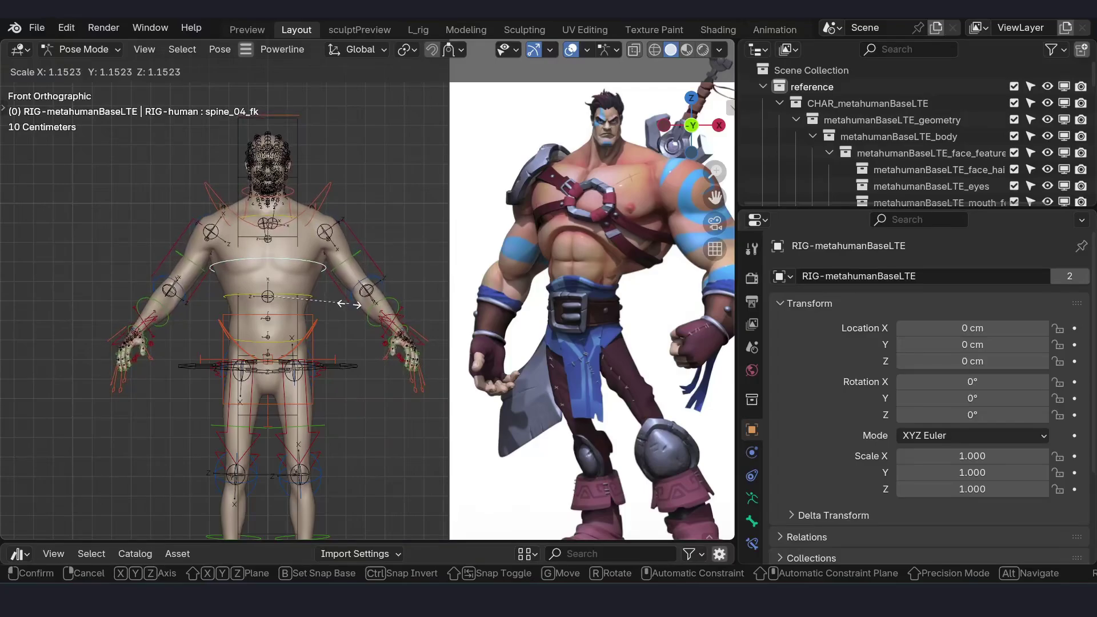
left_click(280, 229)
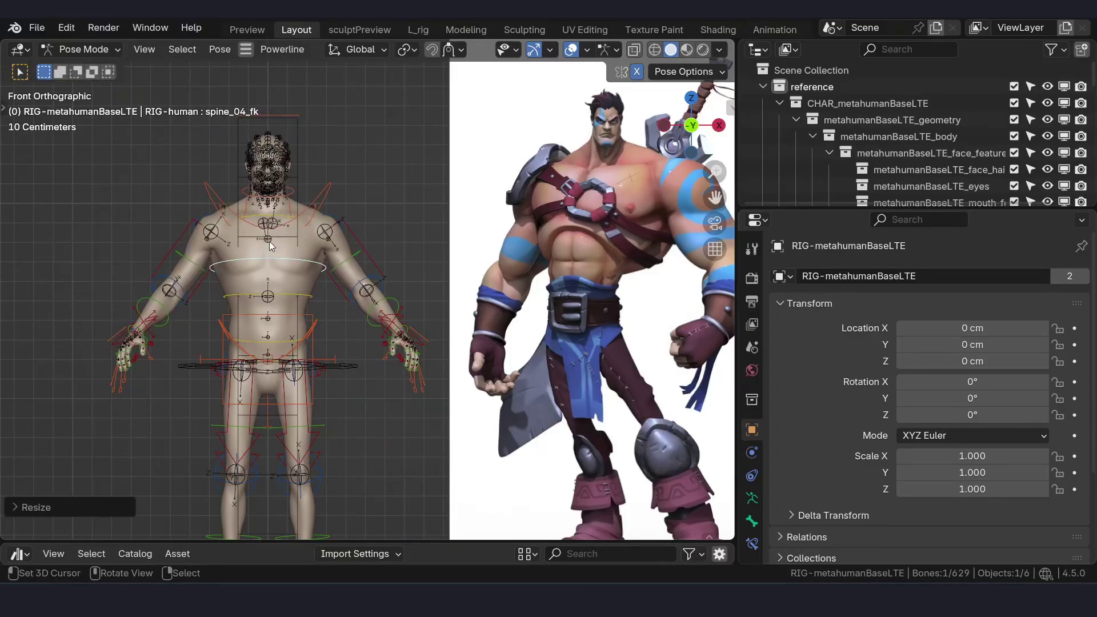
Step: Cancel an accidental scale and fade the mesh behind the bones in the overlay options
right_click(289, 250)
key("s")
right_click(328, 273)
right_click(303, 262)
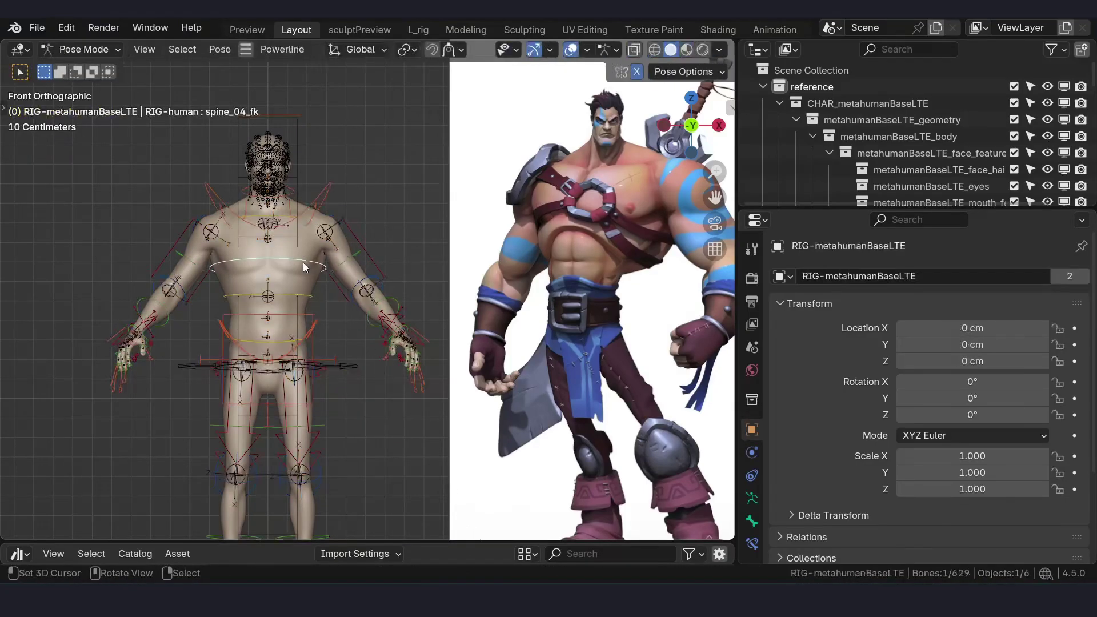
left_click(606, 49)
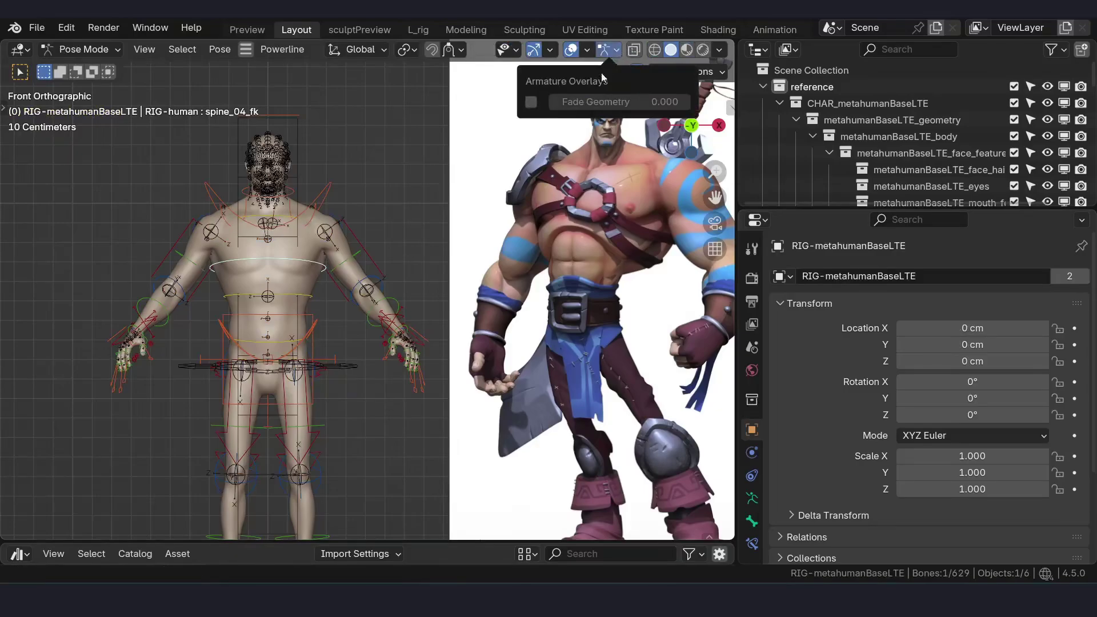
left_click(532, 102)
Step: Scale the tweak_spine_05 chest bone to about 0.988
left_click(276, 241)
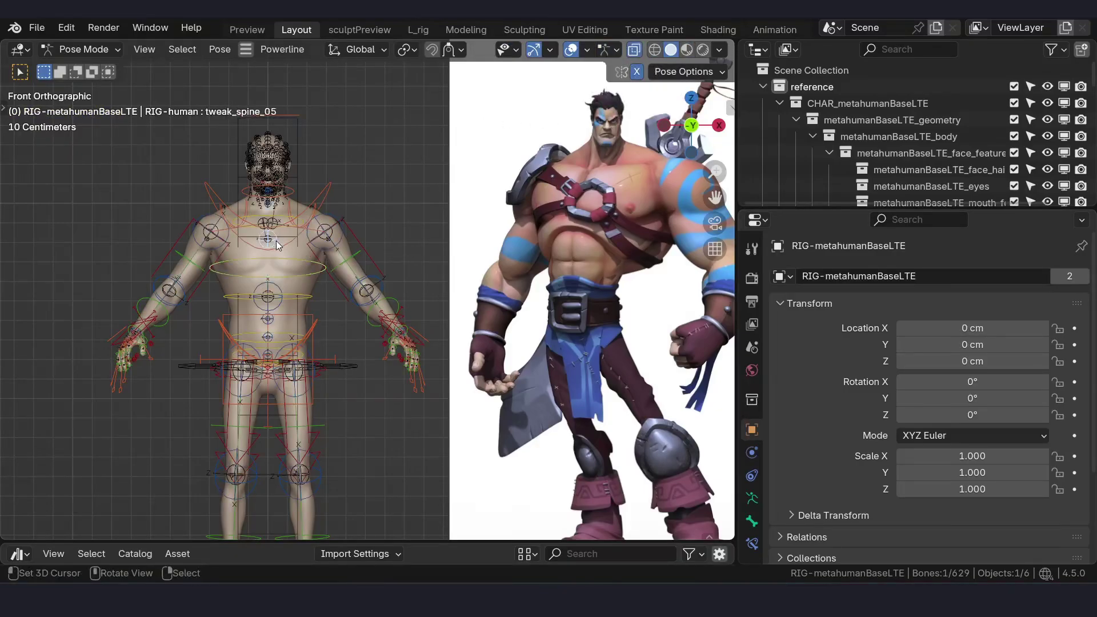
key("s")
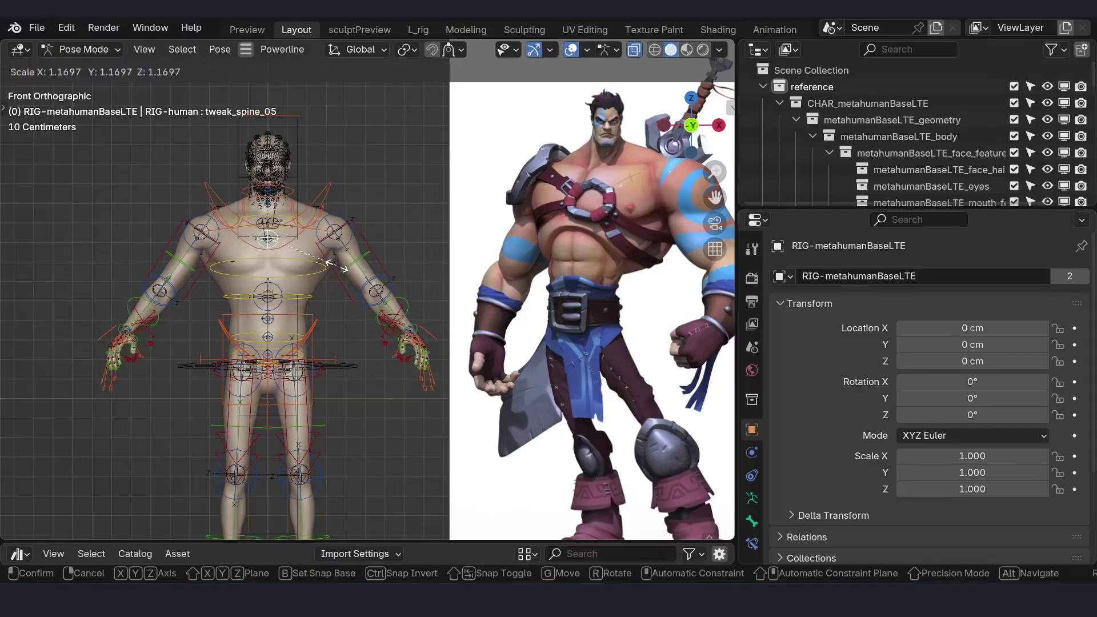
left_click(553, 21)
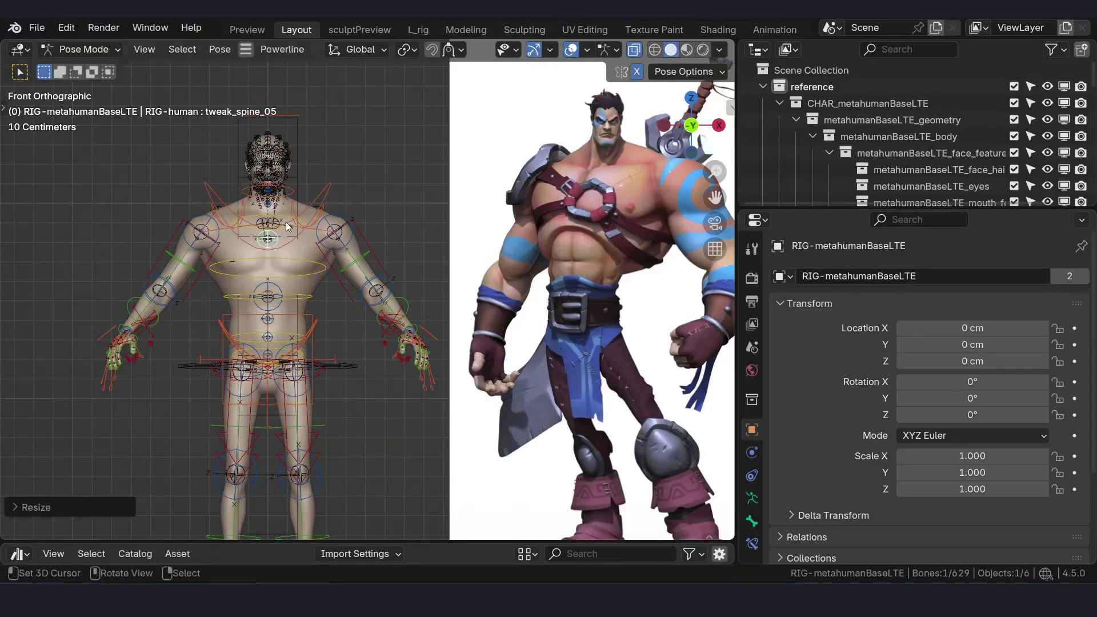
key("s")
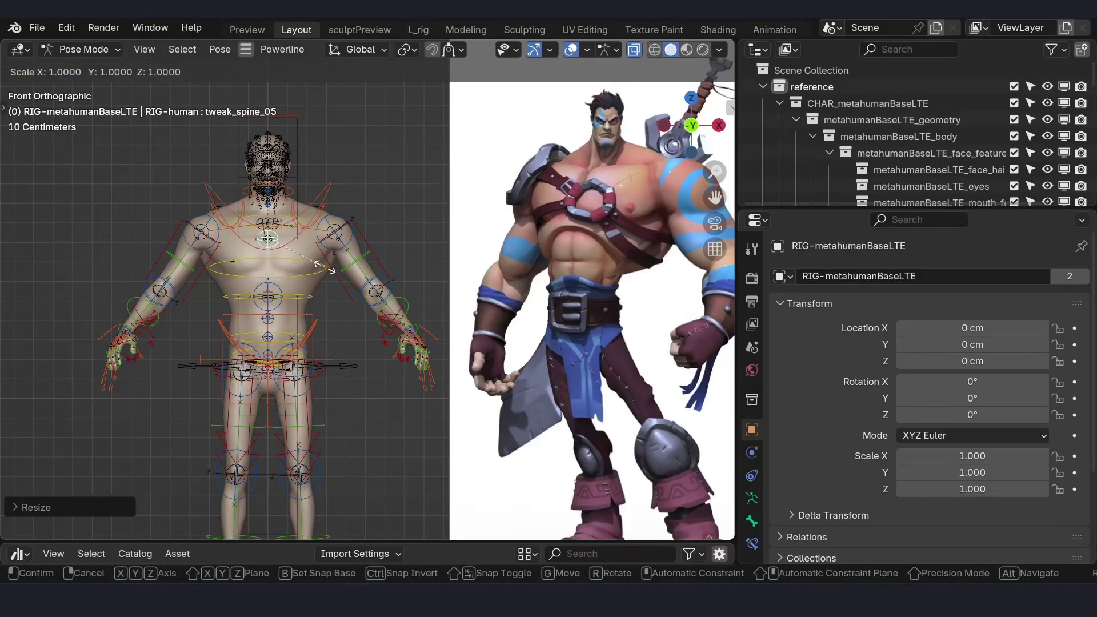
left_click(324, 271)
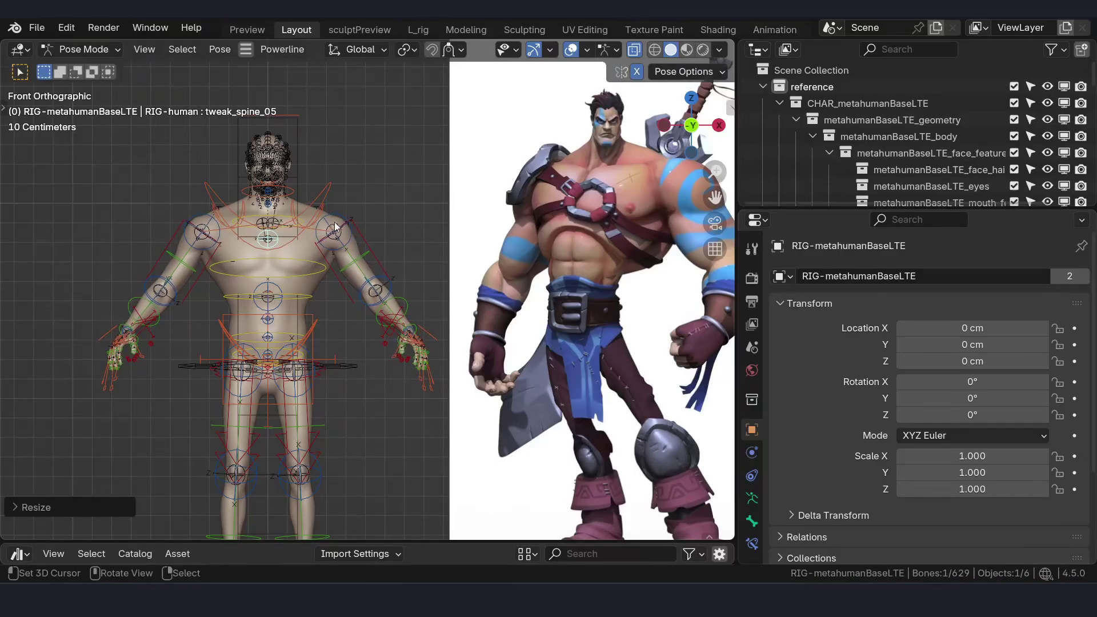
Step: Enlarge the upperarm_fk_l and lowerarm_fk_l bones
right_click(361, 254)
middle_click_drag(361, 254, 282, 222, "shift")
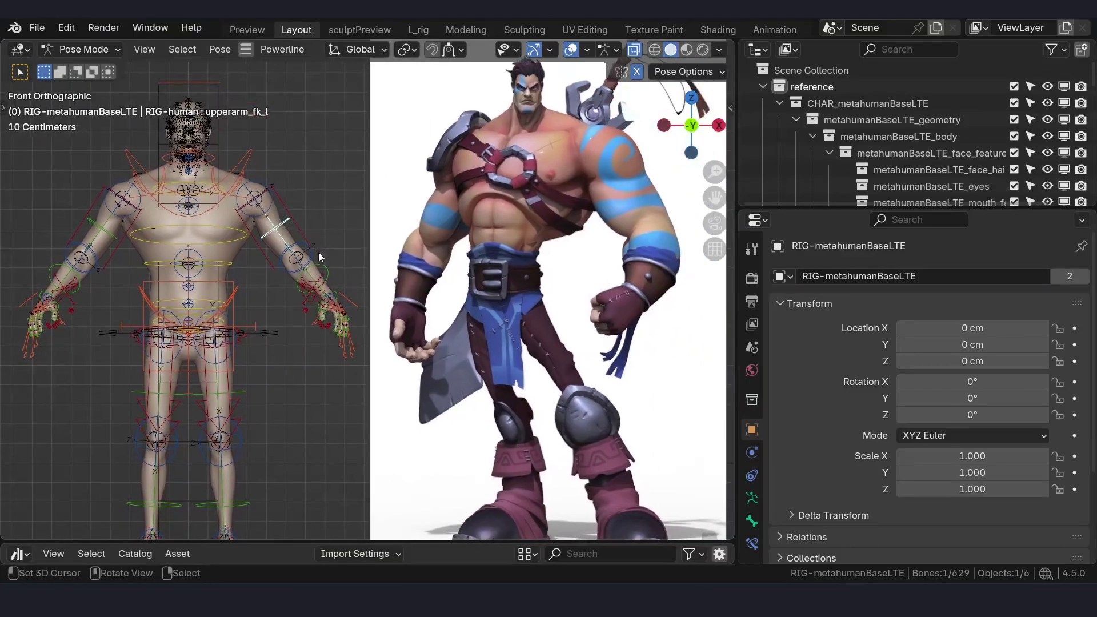
key("s")
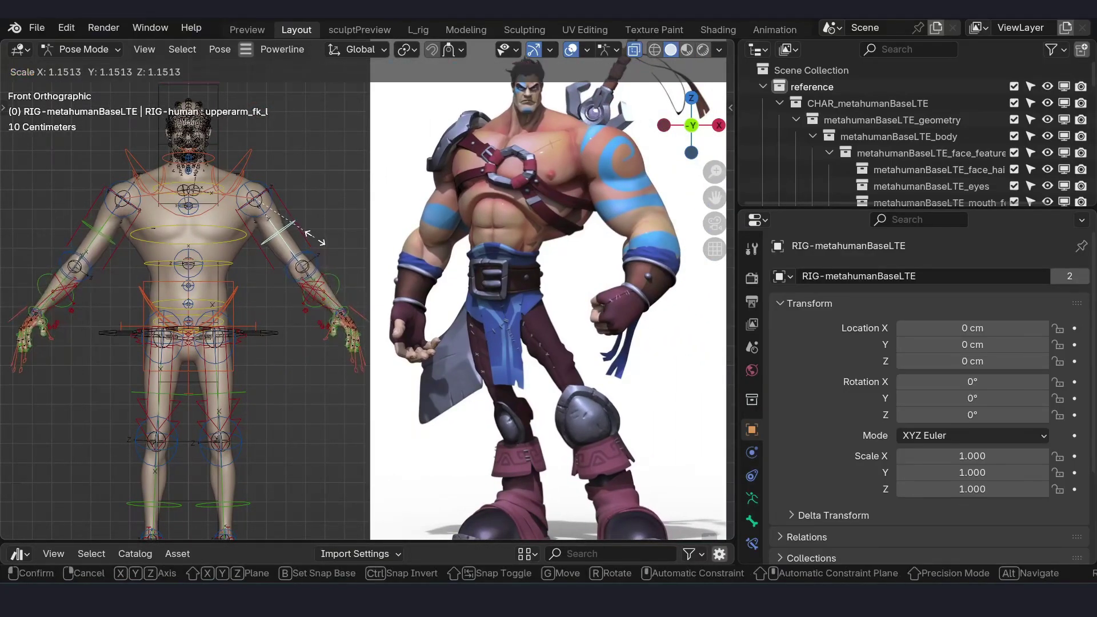
left_click(319, 242)
left_click(346, 292)
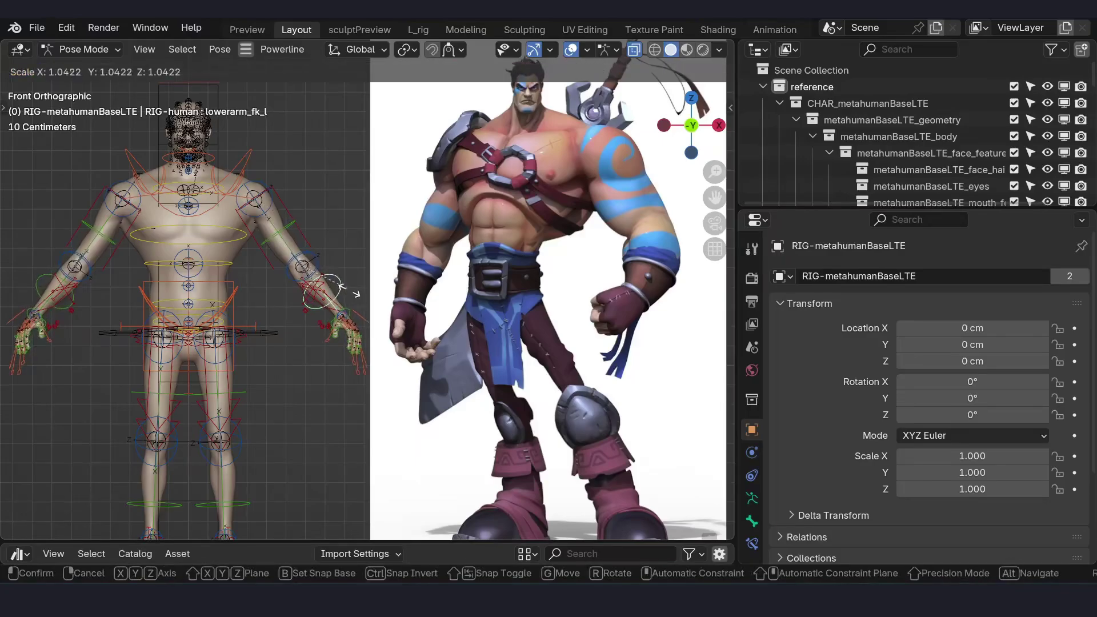
left_click(350, 291)
Step: Enlarge the upperarm_tweak_l and lowerarm_tweak_l bones to bulk up the left arm
left_click(274, 203)
key("s")
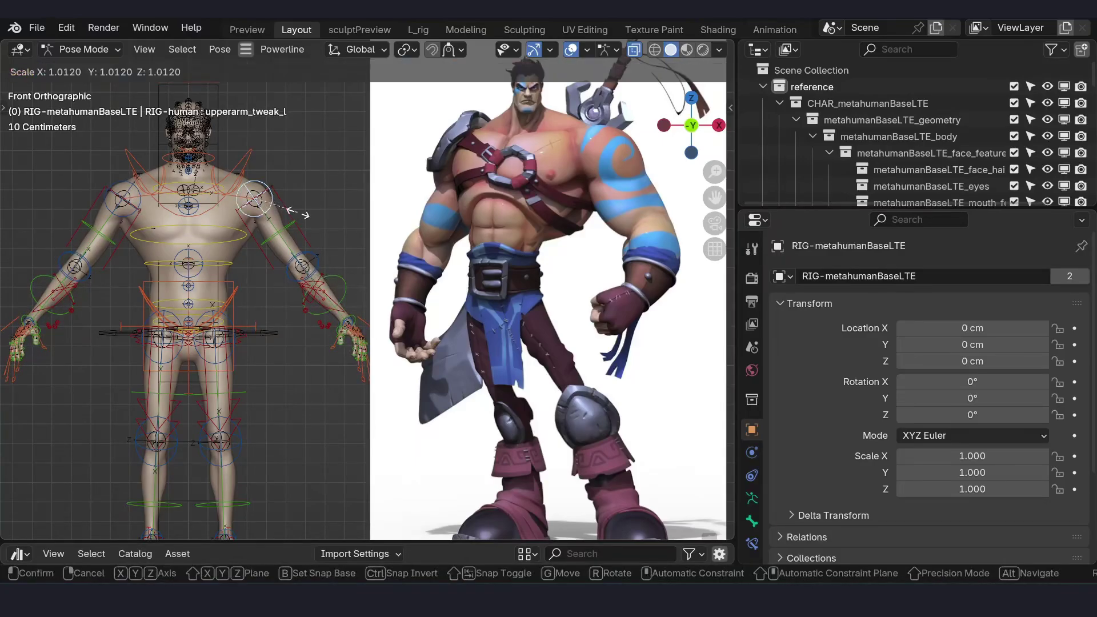
left_click(330, 226)
left_click(316, 268)
middle_click_drag(282, 212, 243, 196, "shift")
key("s")
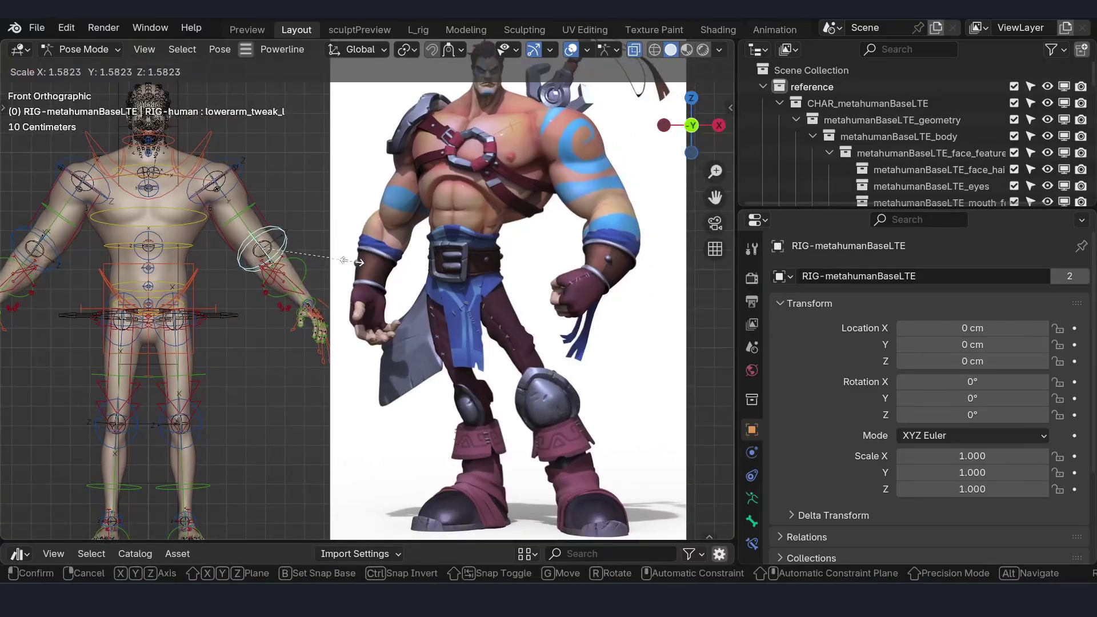
left_click(355, 260)
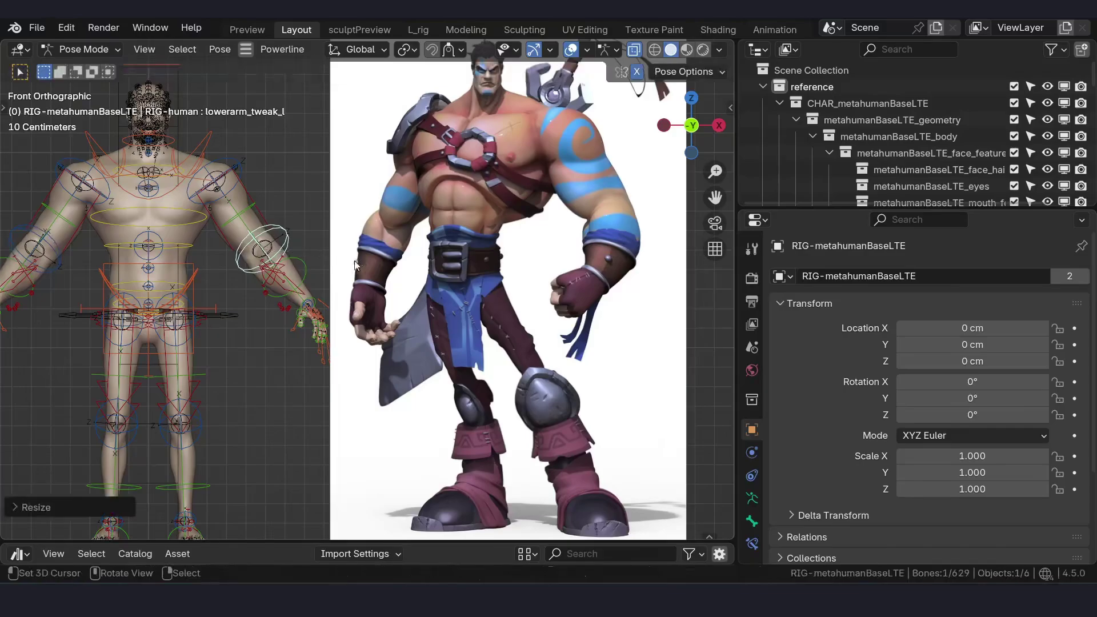
Step: Select the left hand FK bone and centre the view on it
right_click(359, 211)
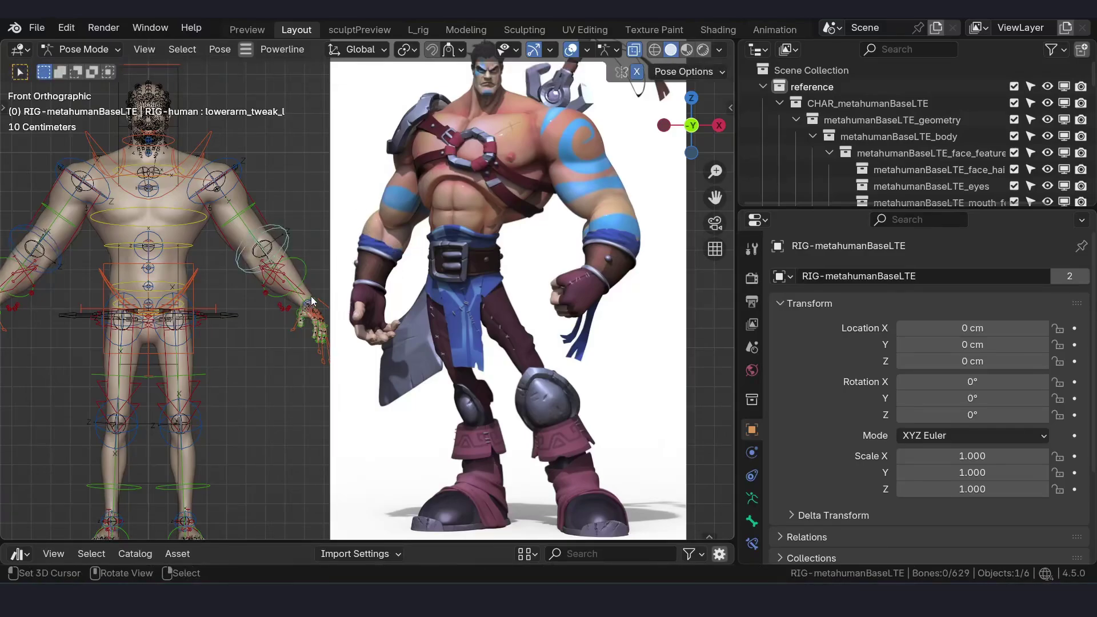
right_click(311, 298)
middle_click(314, 304, "alt")
scroll(352, 273, "up", 4)
Step: Scale up the left hand bone hand_fk_l
middle_click_drag(355, 270, 368, 239)
scroll(355, 309, "up", 3)
key("s")
left_click(379, 250)
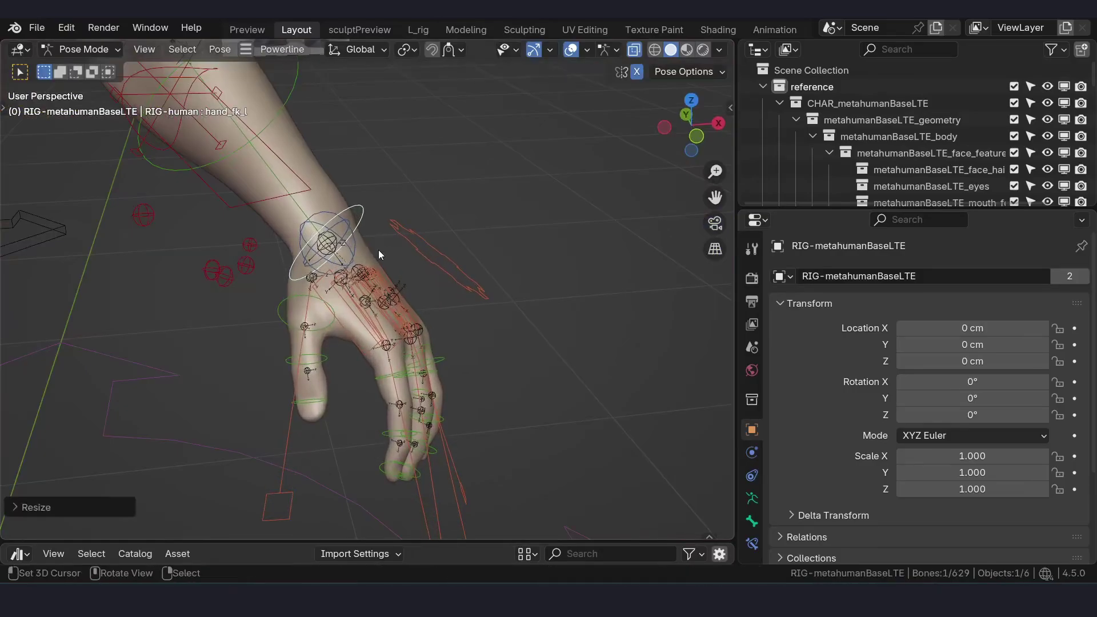
Step: Scale the belly bone tweak_spine_03 down to about 0.95
scroll(376, 243, "down", 8)
middle_click_drag(312, 264, 368, 306, "shift")
middle_click_drag(325, 258, 311, 224)
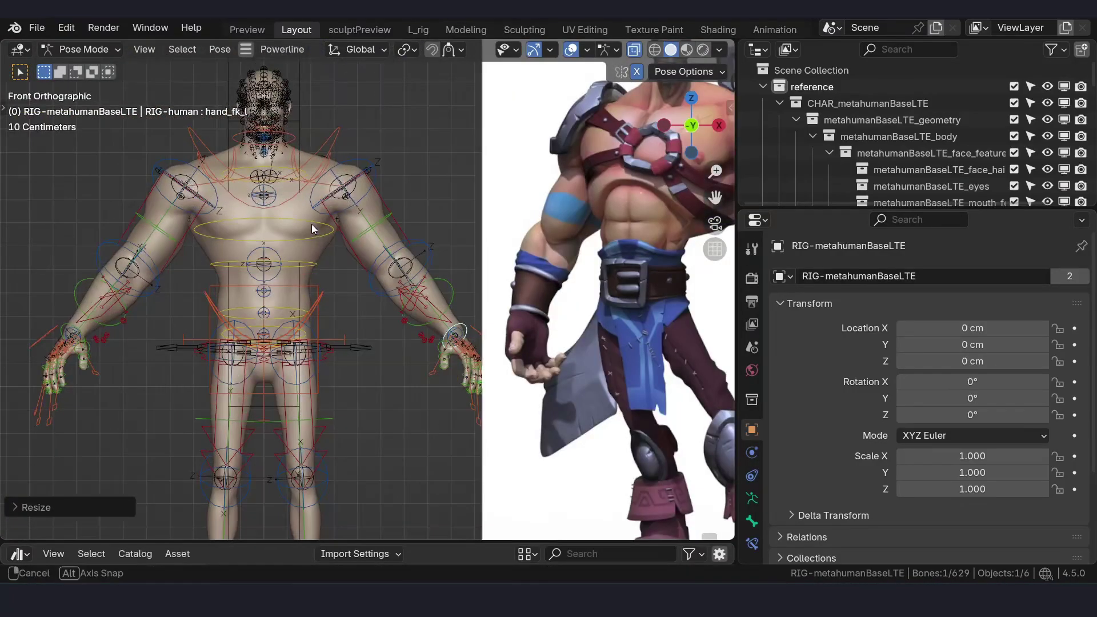
scroll(333, 265, "down", 2)
middle_click_drag(316, 266, 287, 259, "shift")
scroll(282, 259, "up", 2)
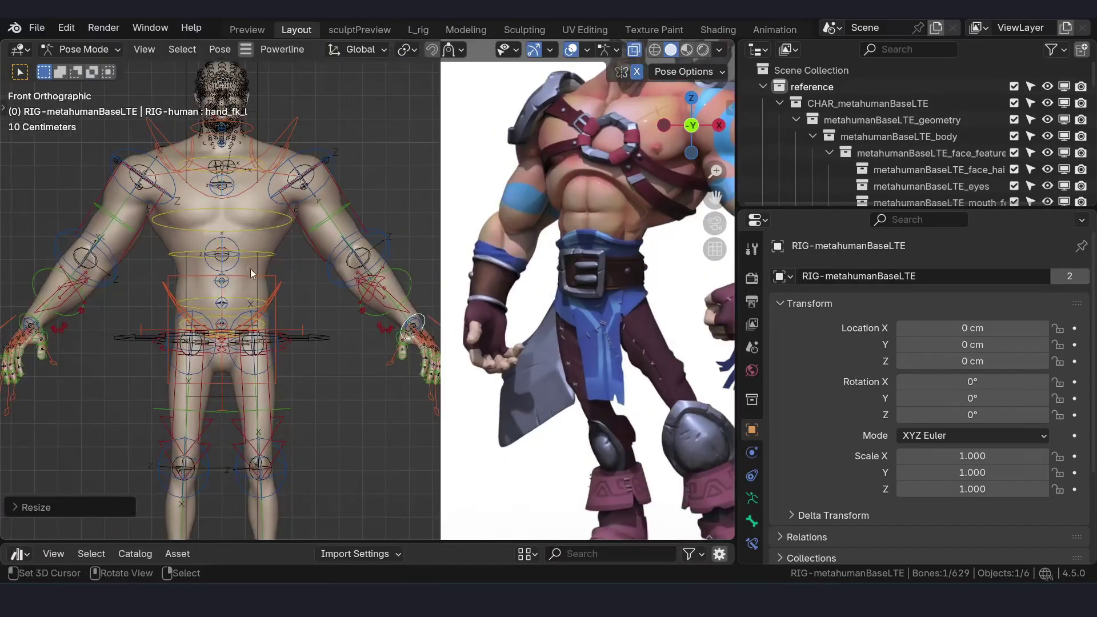
left_click(228, 302)
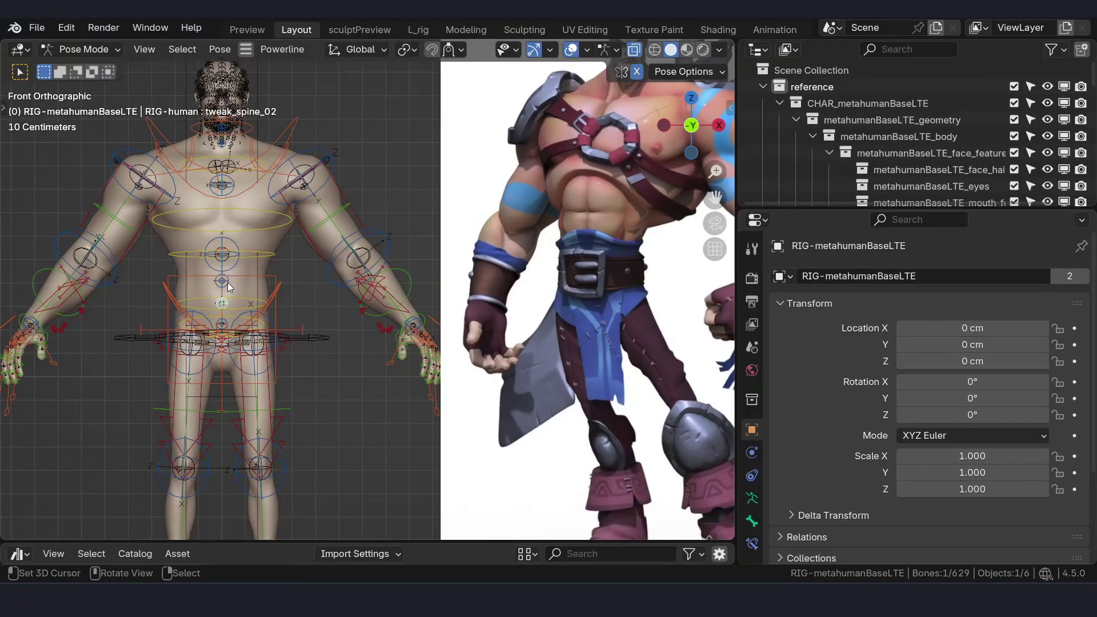
key("s")
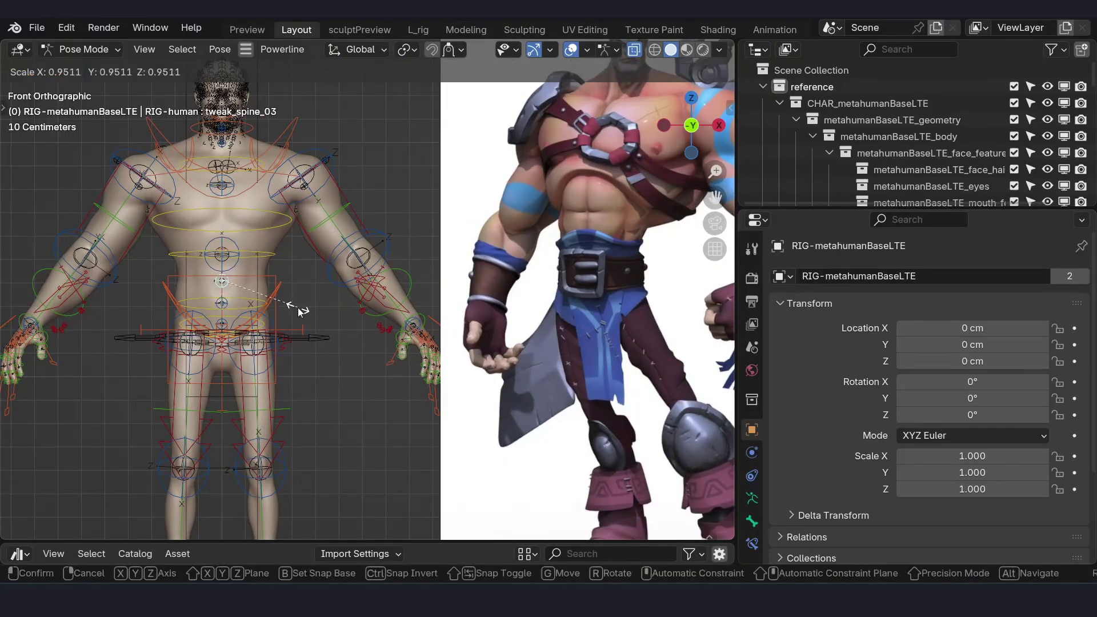
left_click(237, 309)
Step: Scale the waist bone tweak_spine_02 down to about 0.89
left_click(235, 308)
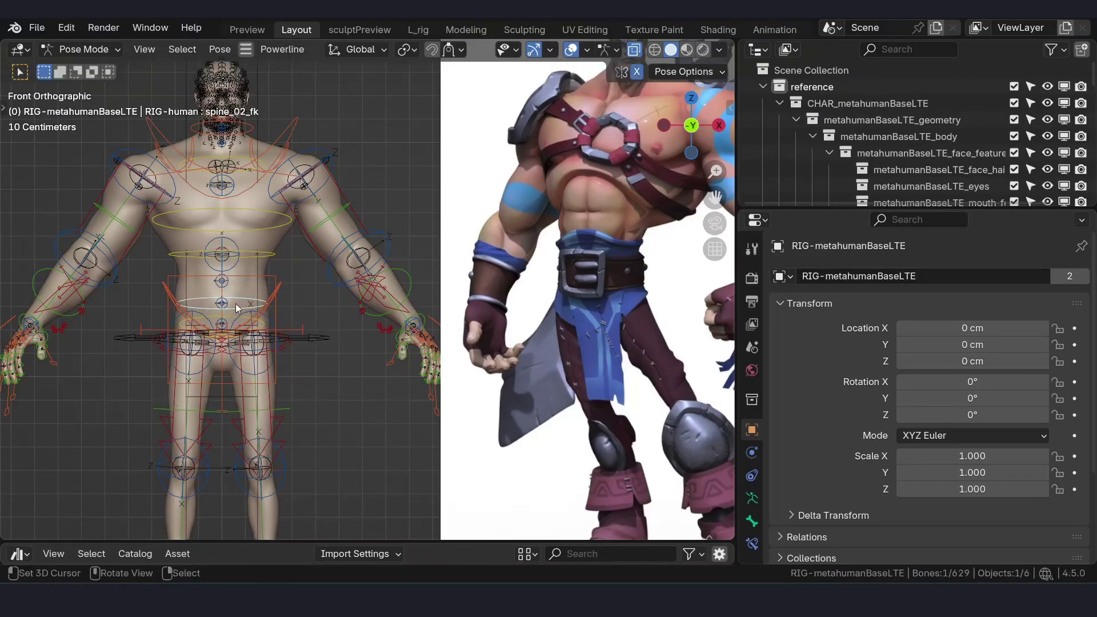
left_click(234, 309)
key("s")
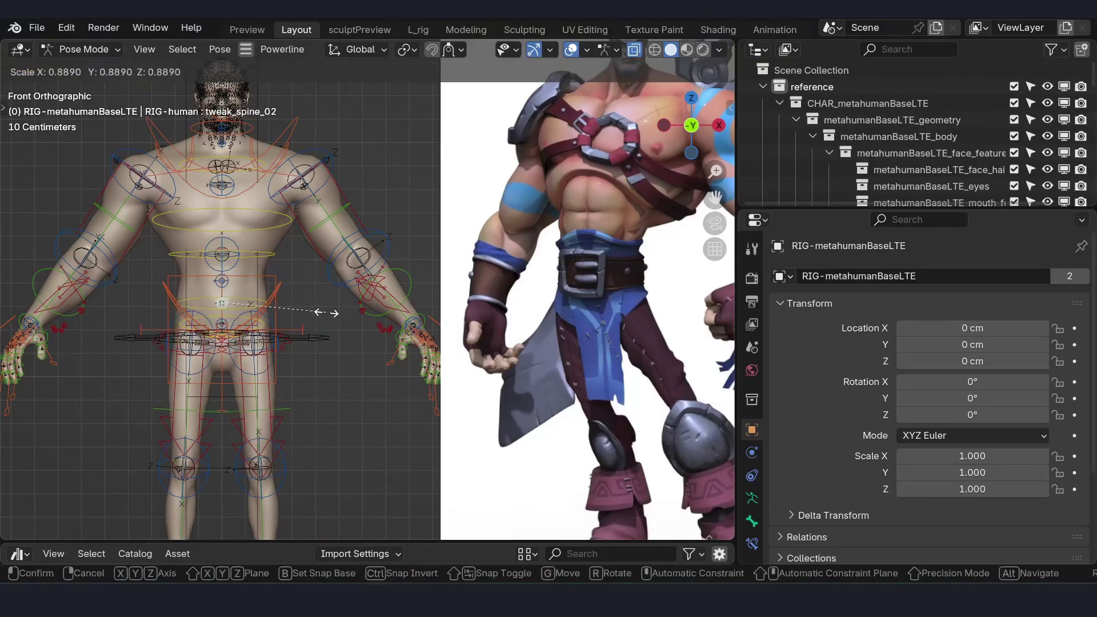
left_click(330, 311)
scroll(331, 303, "down", 2)
middle_click_drag(326, 273, 303, 237, "shift")
Step: Shrink the left forearm FK bone to about 0.96 and the upper arm FK bone to about 0.98
left_click(376, 247)
key("s")
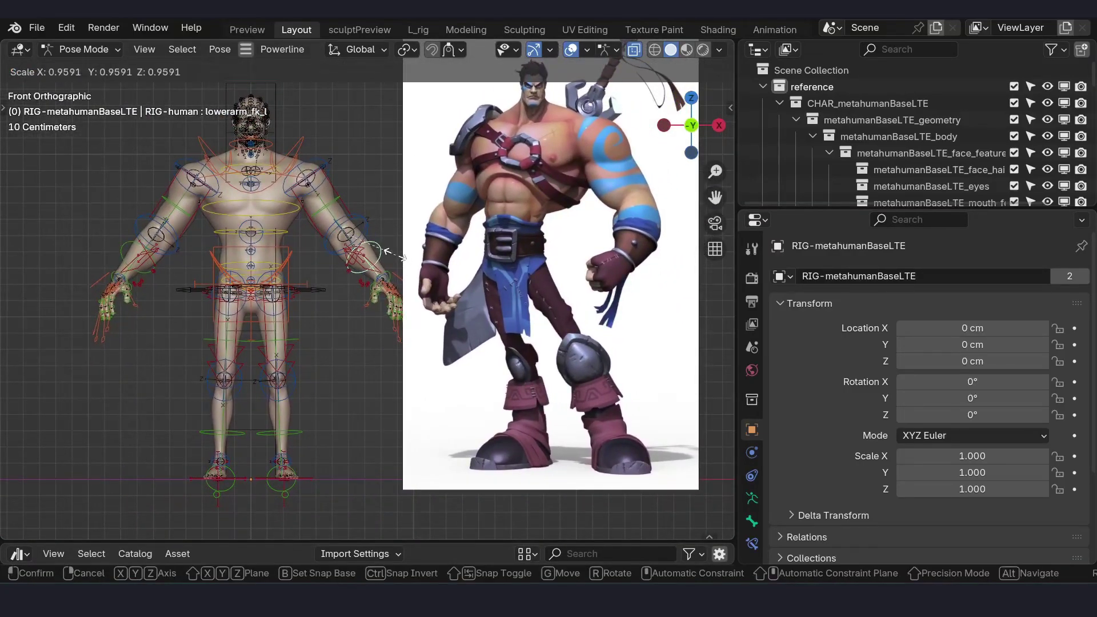
left_click(395, 256)
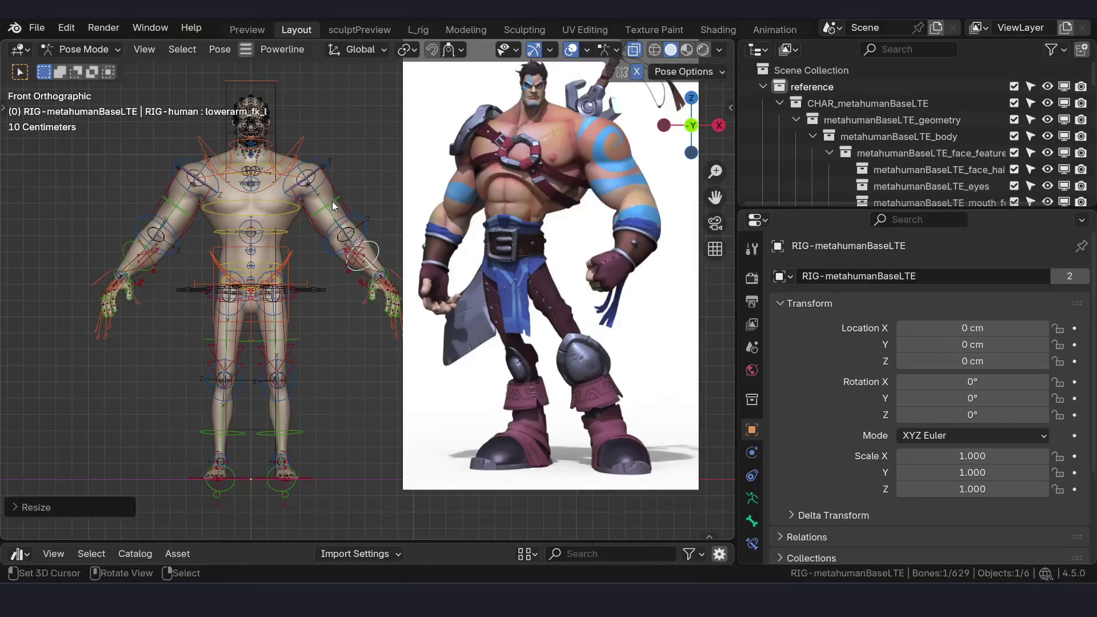
left_click(332, 203)
key("s")
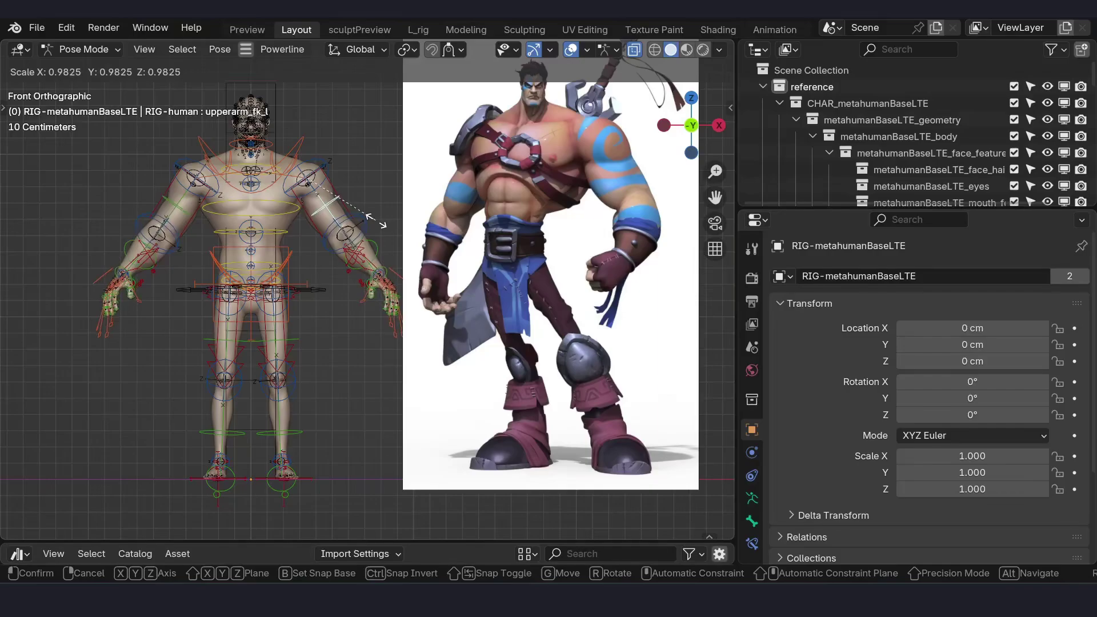
left_click(372, 240)
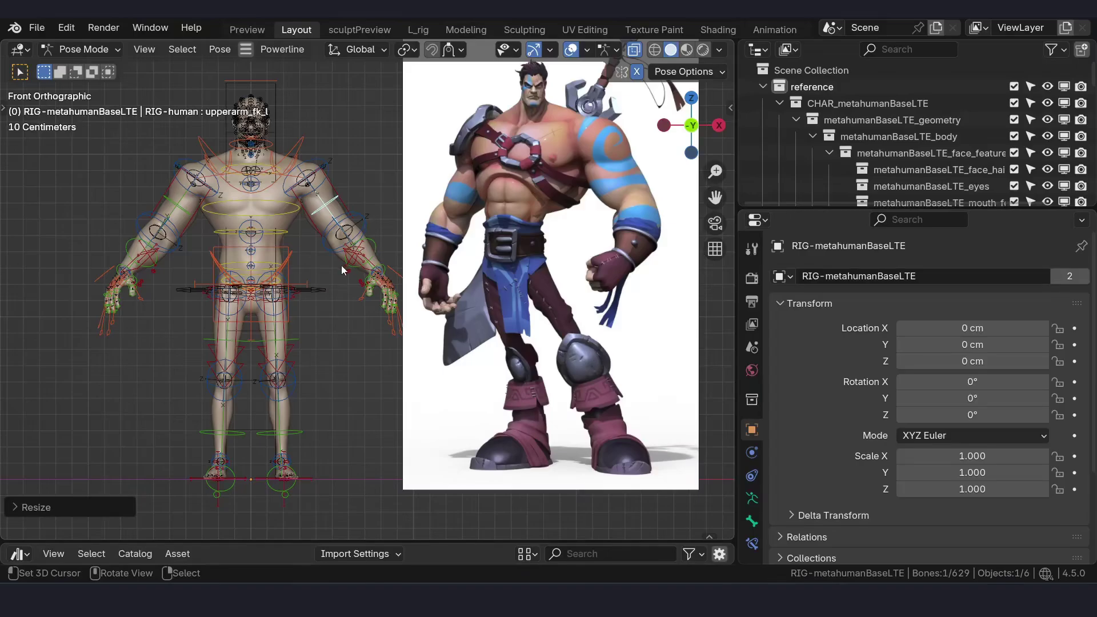
middle_click_drag(298, 194, 328, 233, "shift")
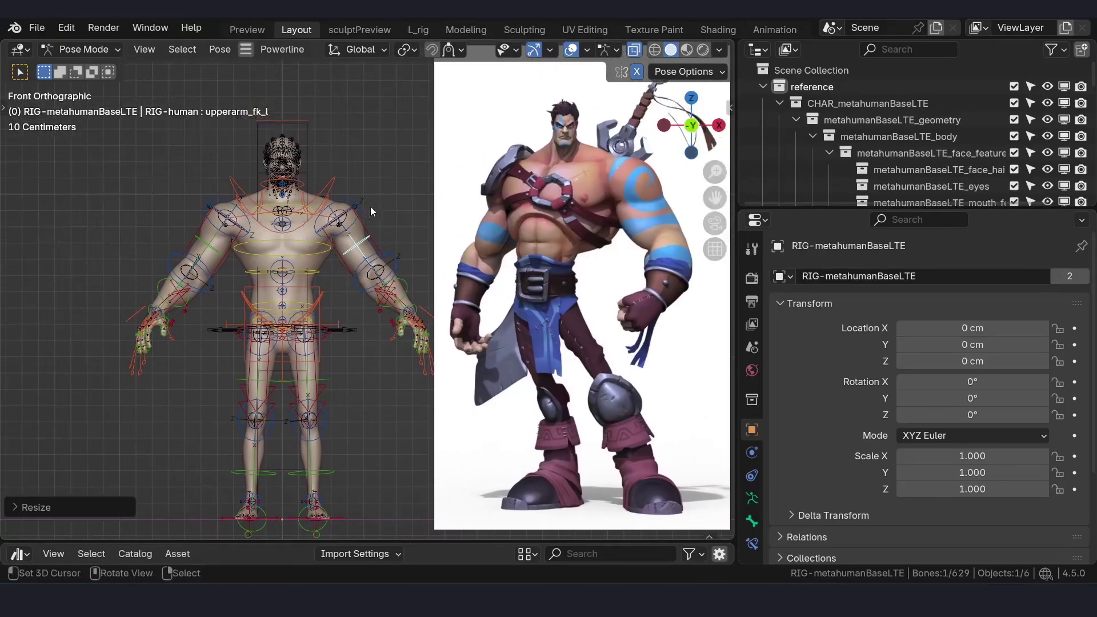
left_click(292, 49)
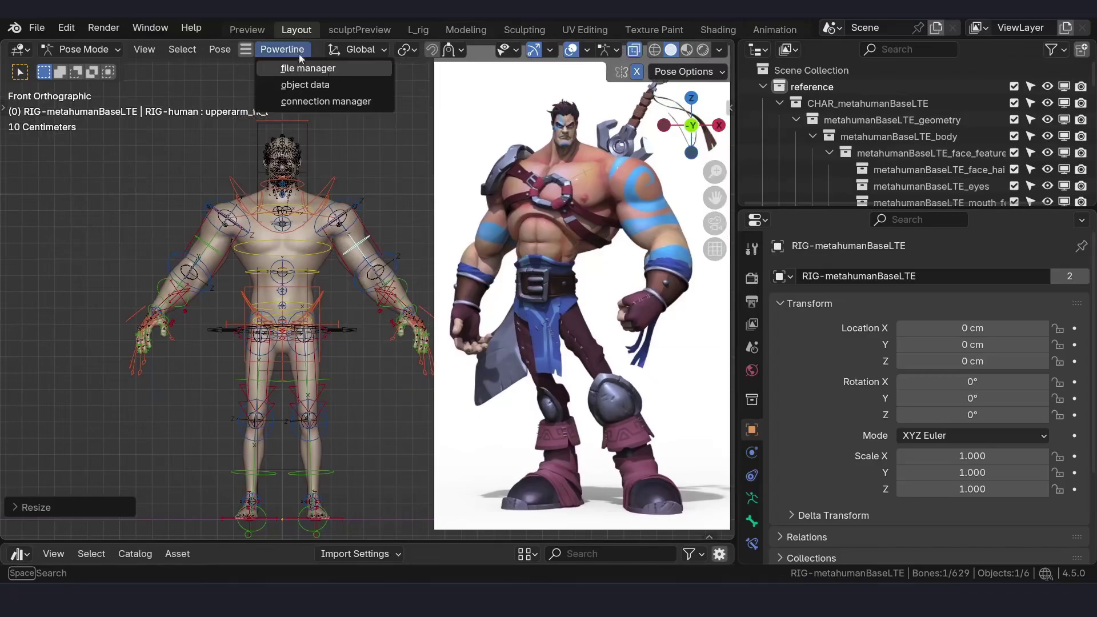
Step: In the Powerline file manager, replace the comment with 'PROPORTIONS FINALIZED. AFTER V7'
left_click(298, 53)
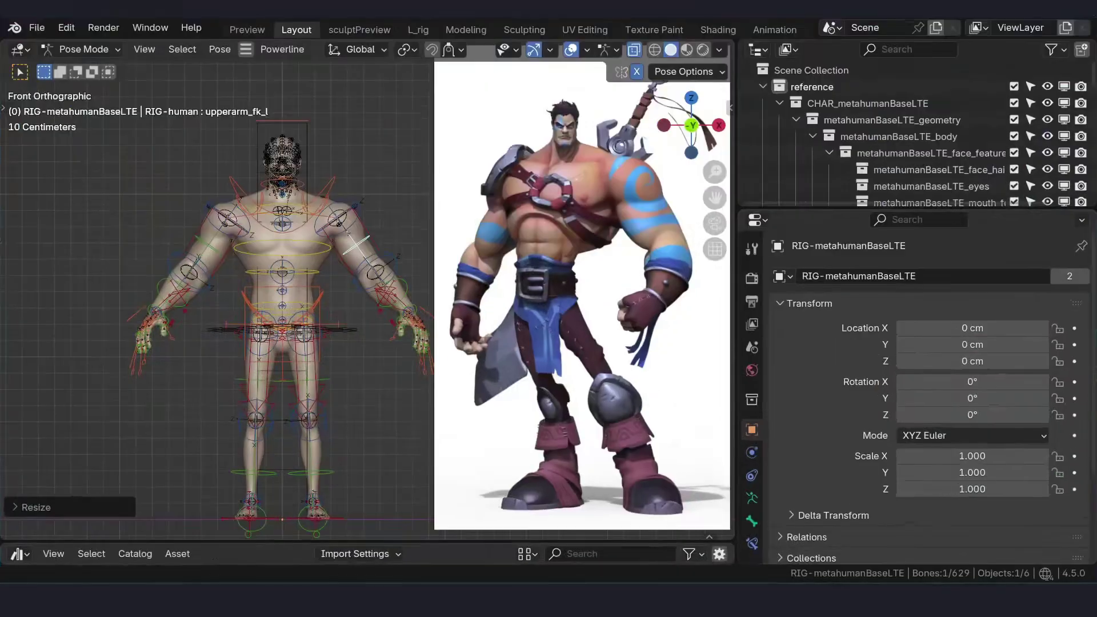
left_click(294, 50)
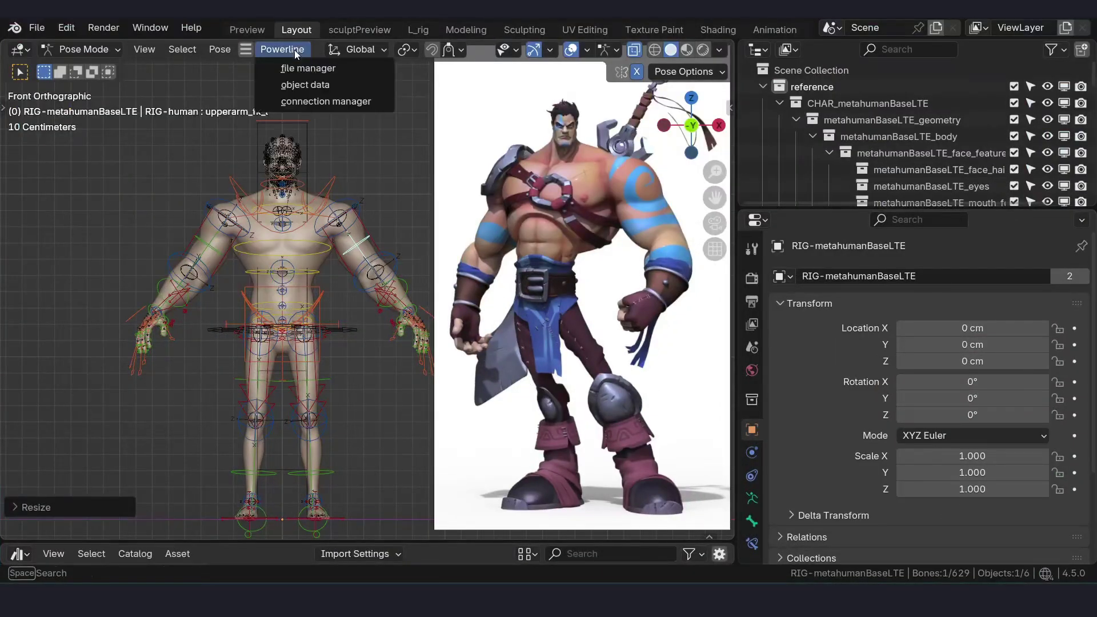
left_click(312, 69)
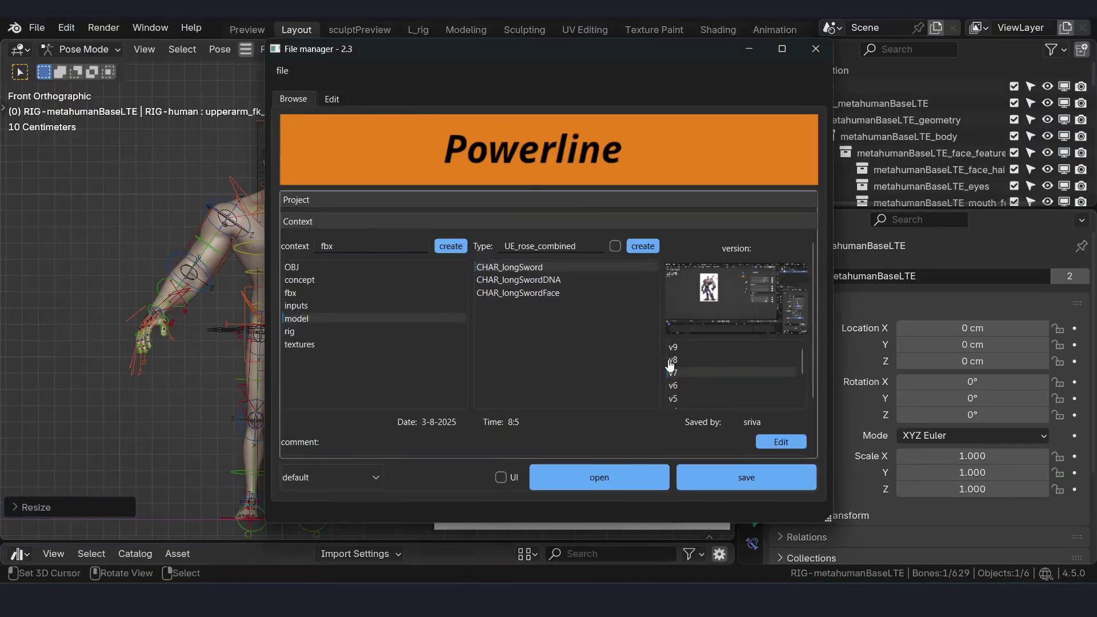
scroll(485, 388, "down", 2)
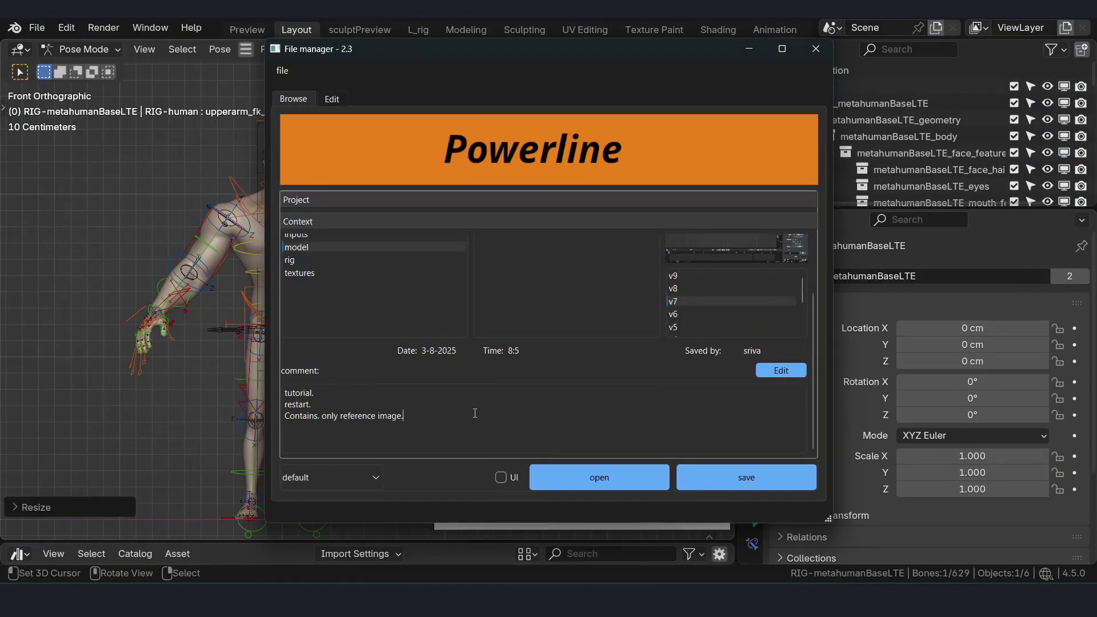
key("ctrl+a")
key("BackSpace")
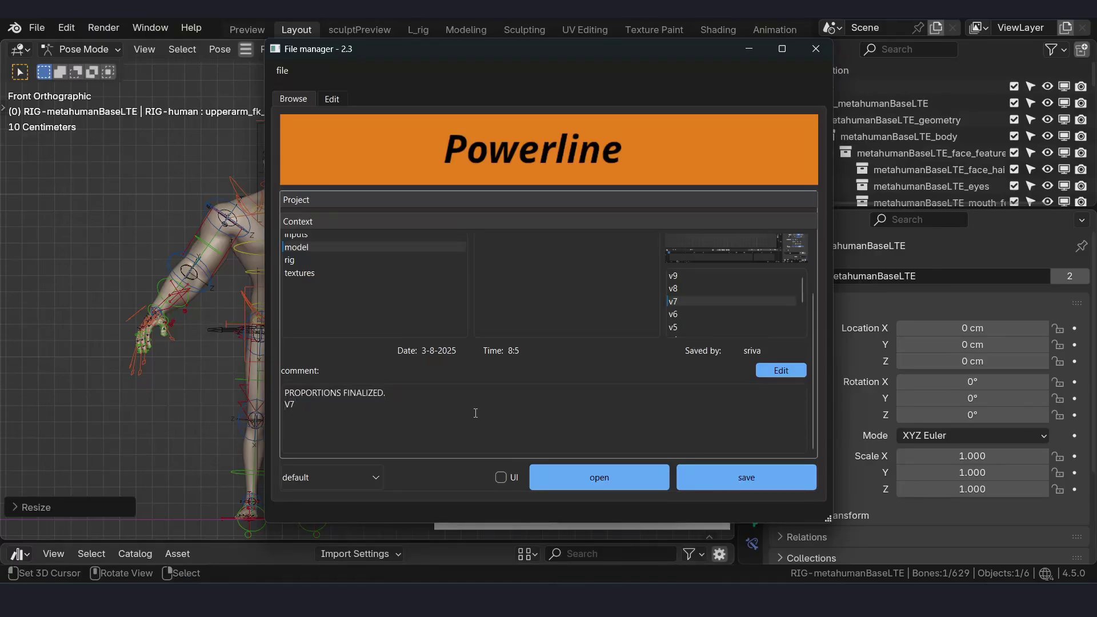
type("TER")
Step: Save the CHAR_longSword rig as new version v10 and minimize the file manager
left_click(751, 474)
left_click(513, 298)
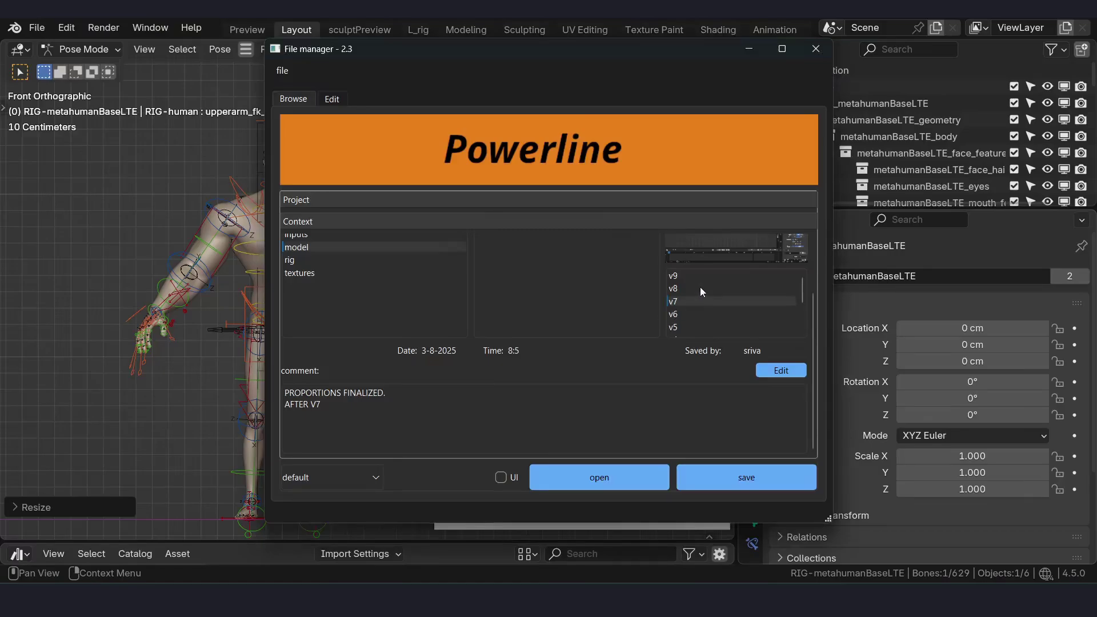
left_click_drag(646, 47, 597, 51)
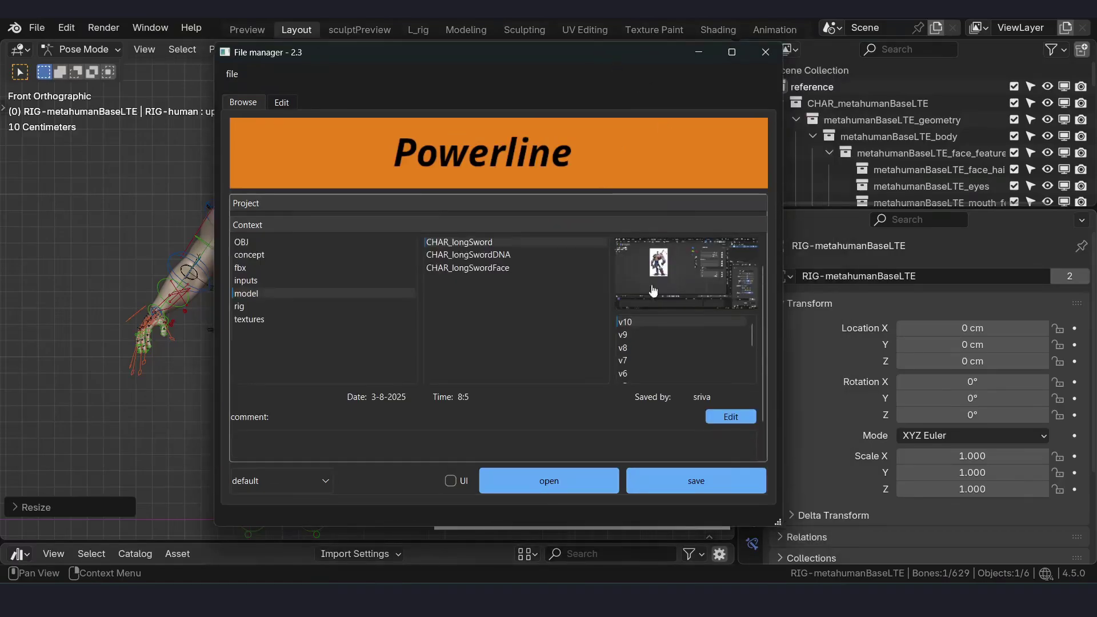
left_click(635, 324)
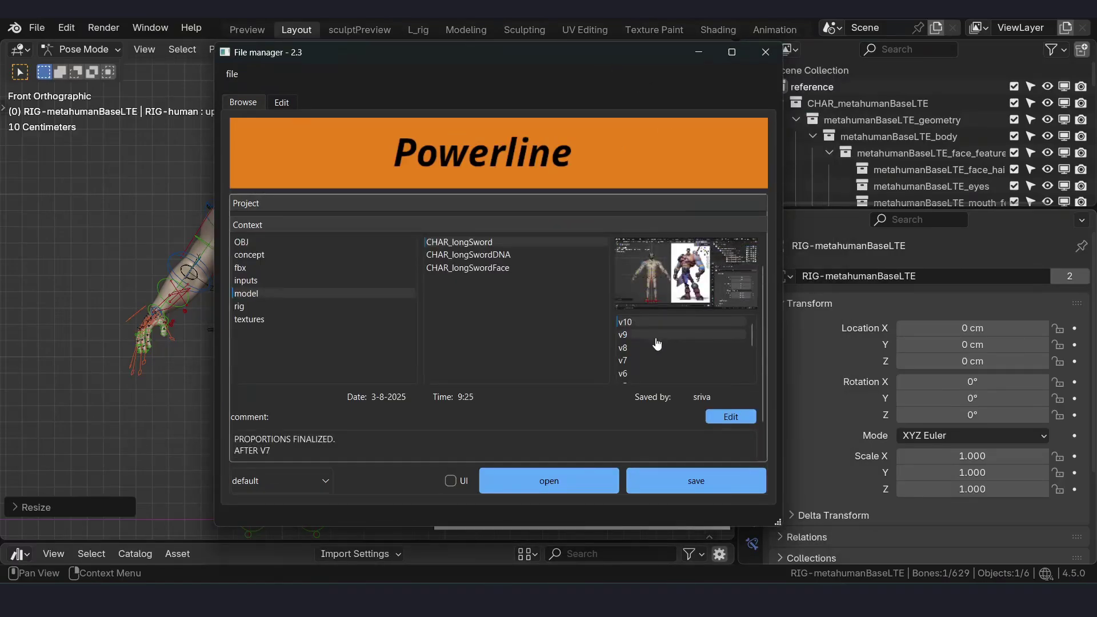
left_click(699, 52)
Step: Move CHAR_metahumanBaseLTE into Scene Collection, exclude the reference collection, and expand the rig contents
left_click(779, 103)
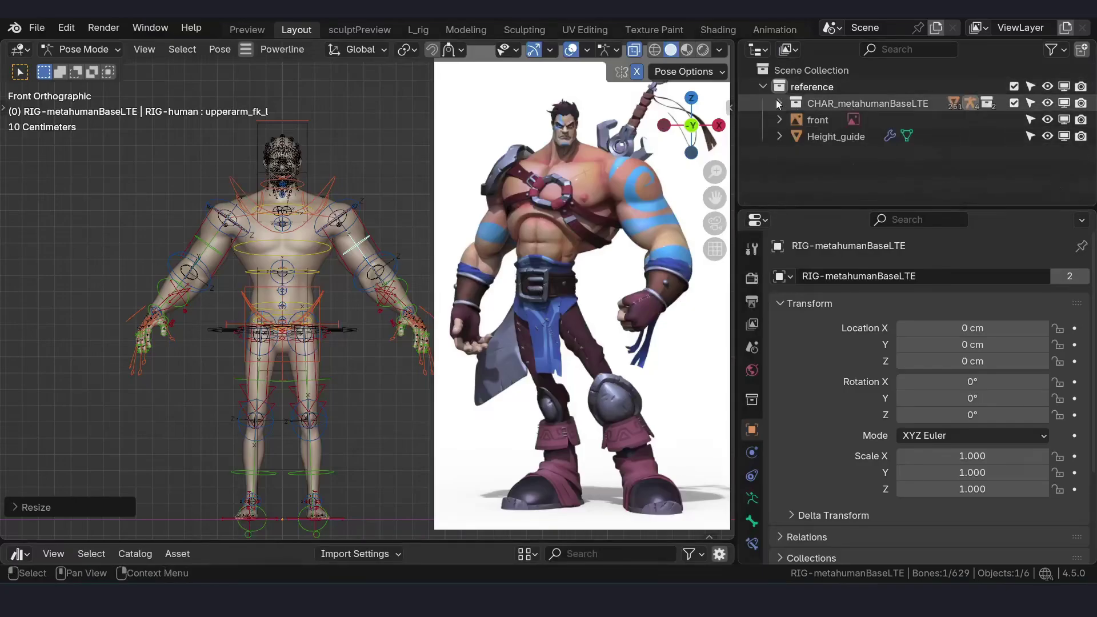
left_click_drag(846, 101, 825, 70)
left_click(814, 87)
left_click(1014, 86)
left_click(843, 104)
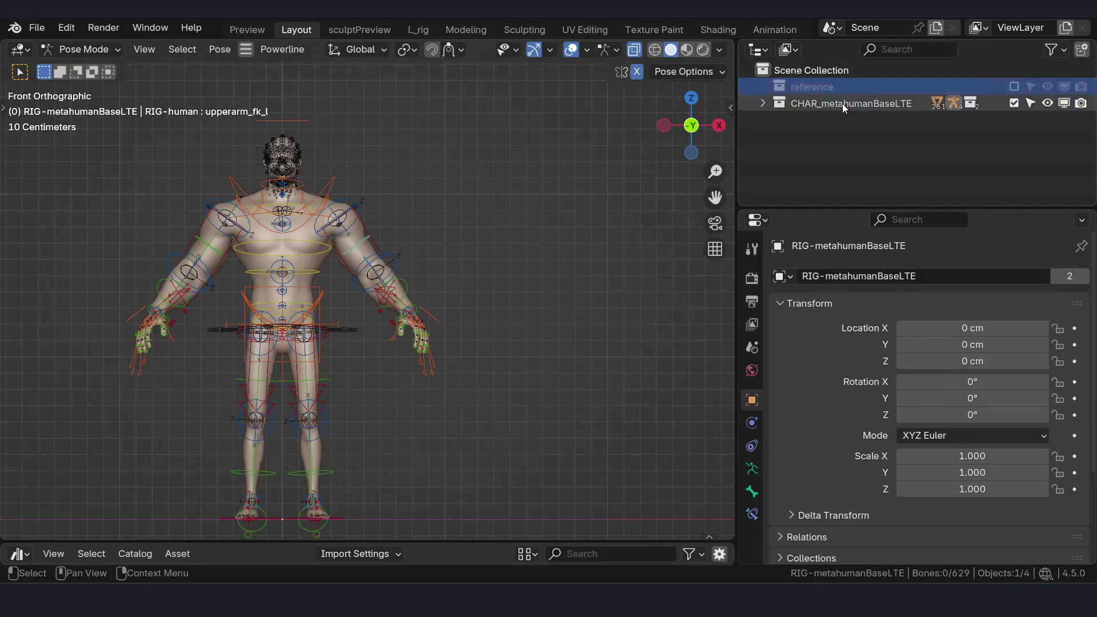
left_click(763, 103)
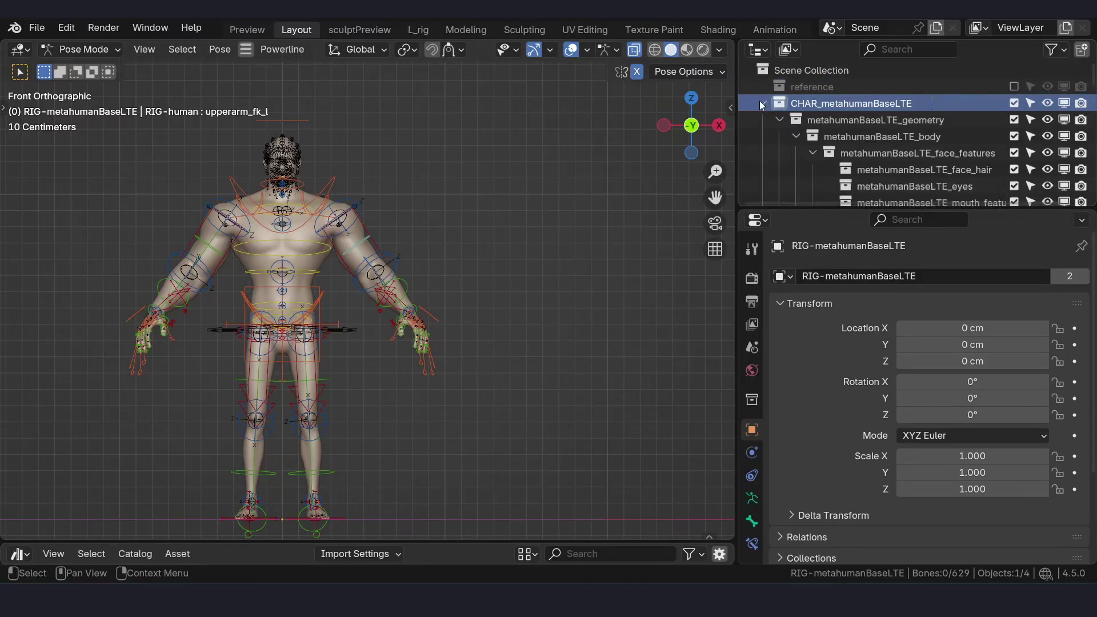
left_click(796, 136)
left_click(856, 186)
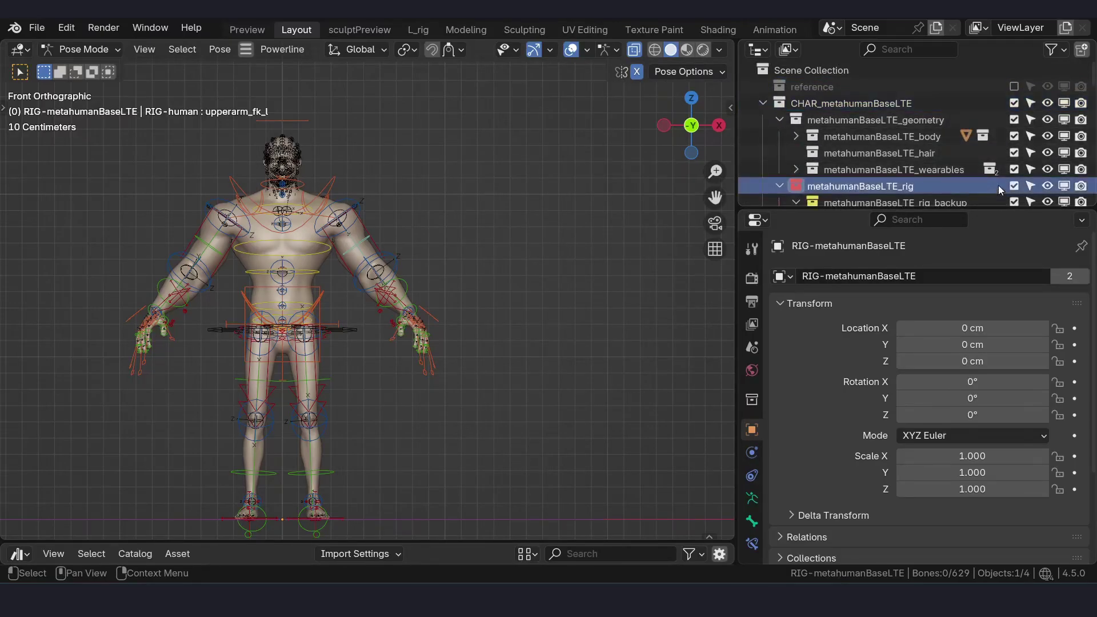
Step: Select the TOPO-MetaCombined body mesh in Object Mode to show its five modifiers
scroll(466, 175, "down", 1)
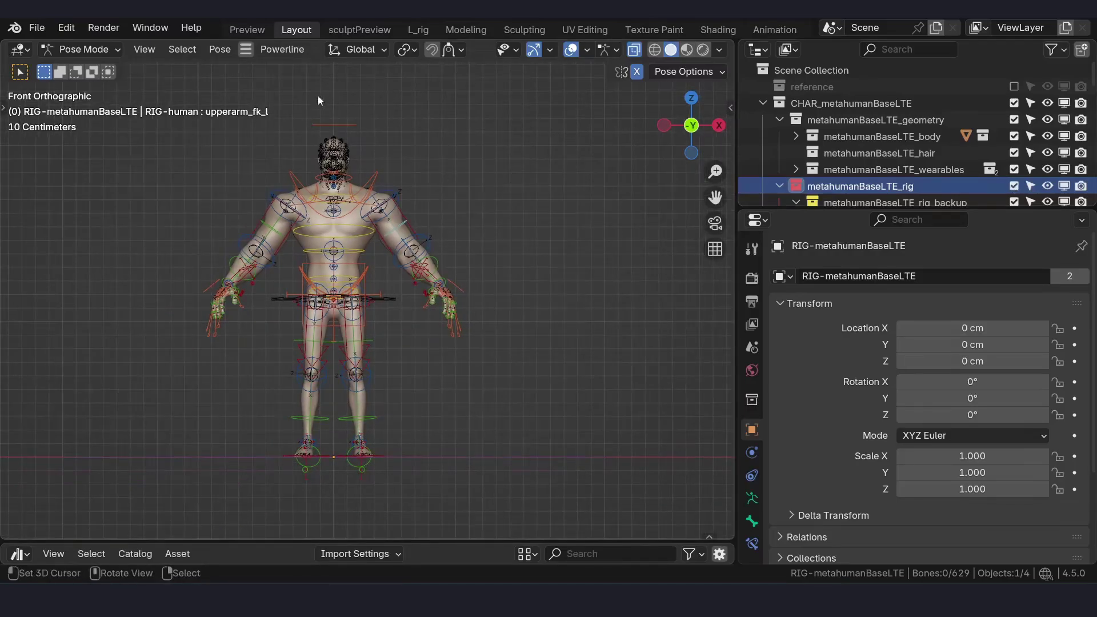
left_click(355, 279)
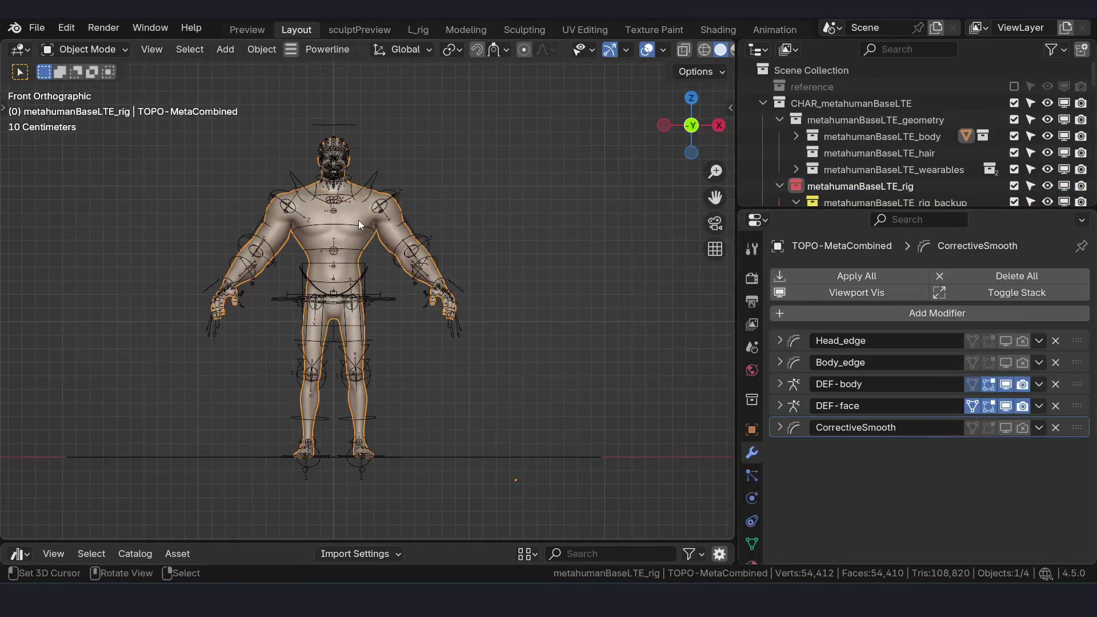
scroll(359, 218, "up", 1)
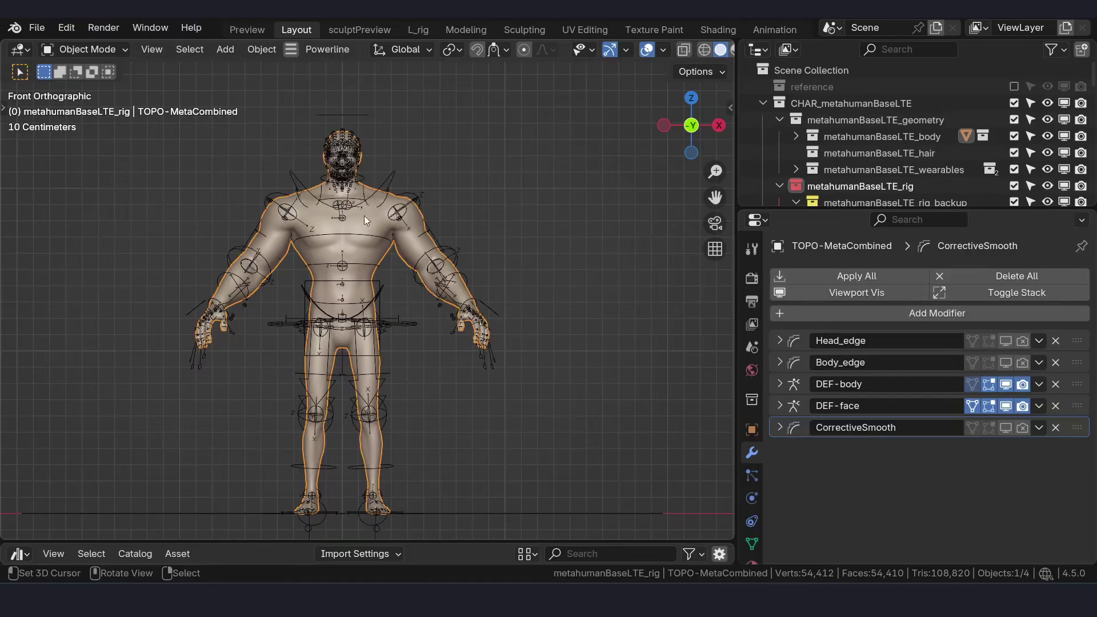
left_click(327, 50)
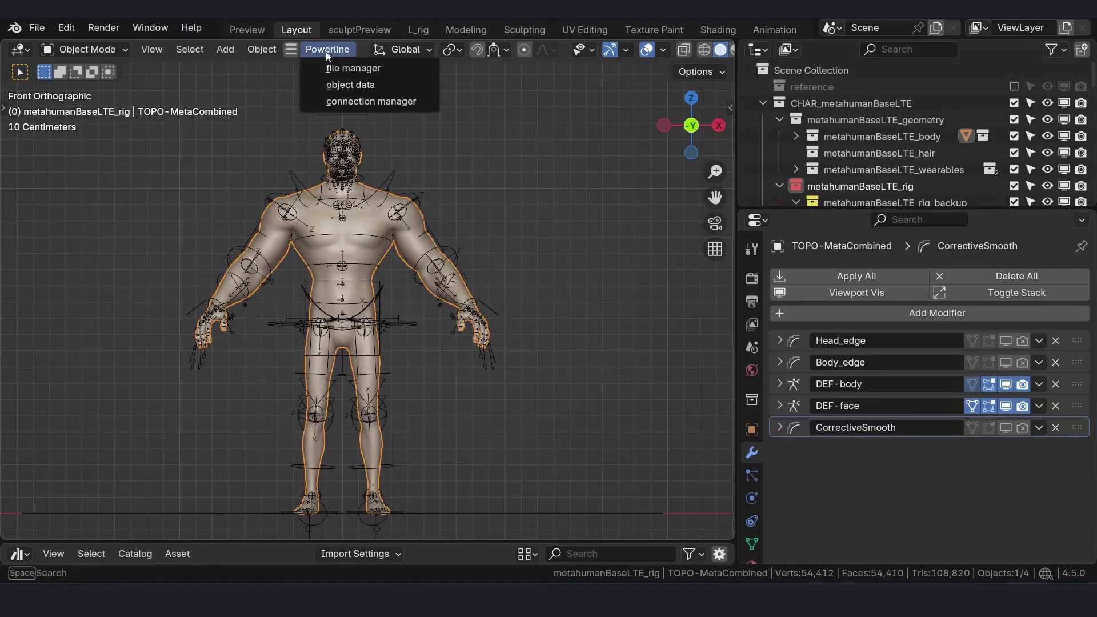
Step: Apply TOPO-MetaCombined's modifiers and constraints via the connection manager, then apply All Transforms
left_click(388, 101)
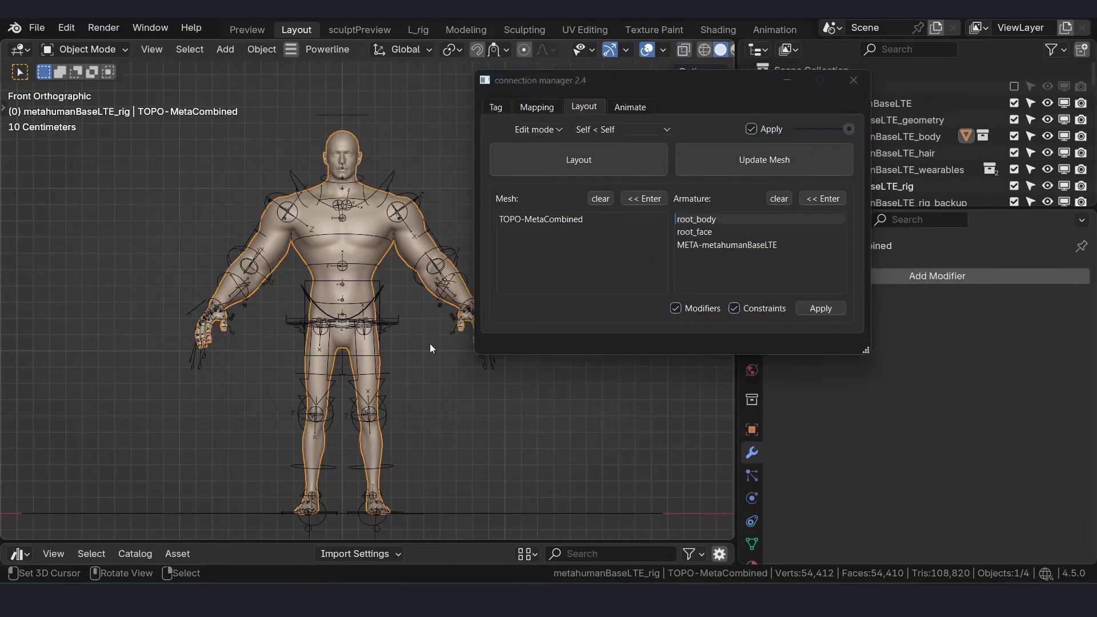
scroll(436, 403, "down", 3)
middle_click_drag(456, 368, 386, 367, "shift")
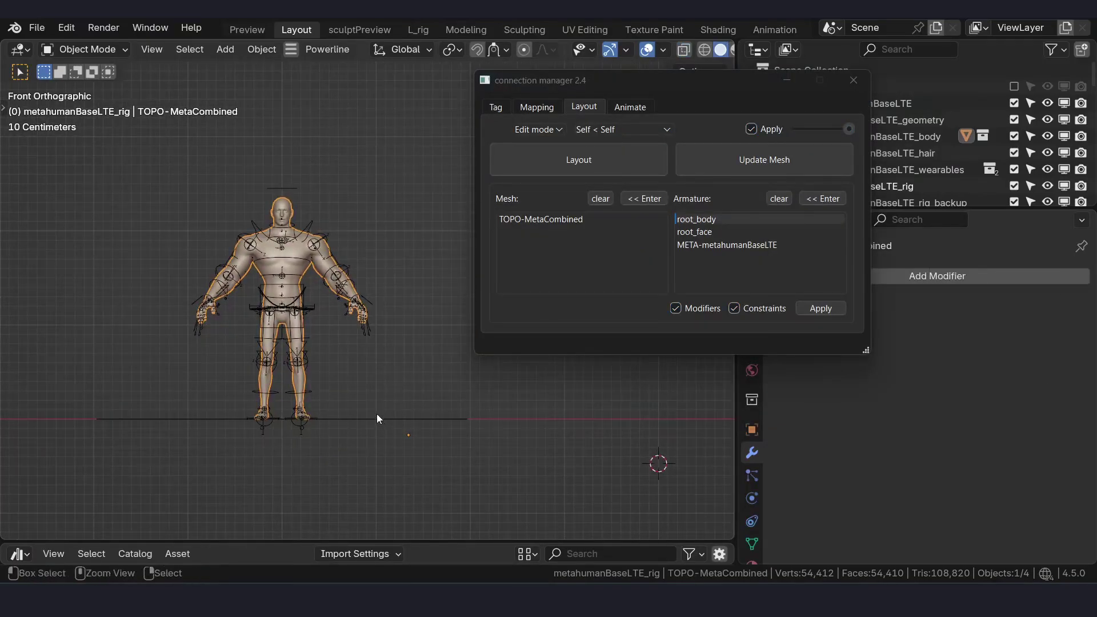
key("ctrl+a")
left_click(326, 373)
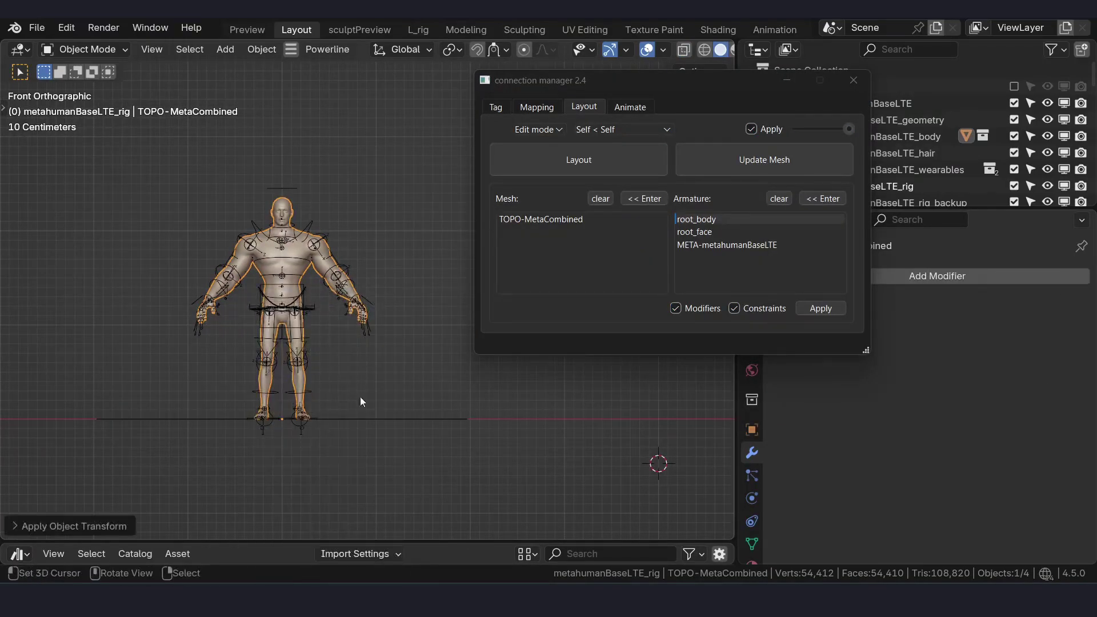
left_click(791, 81)
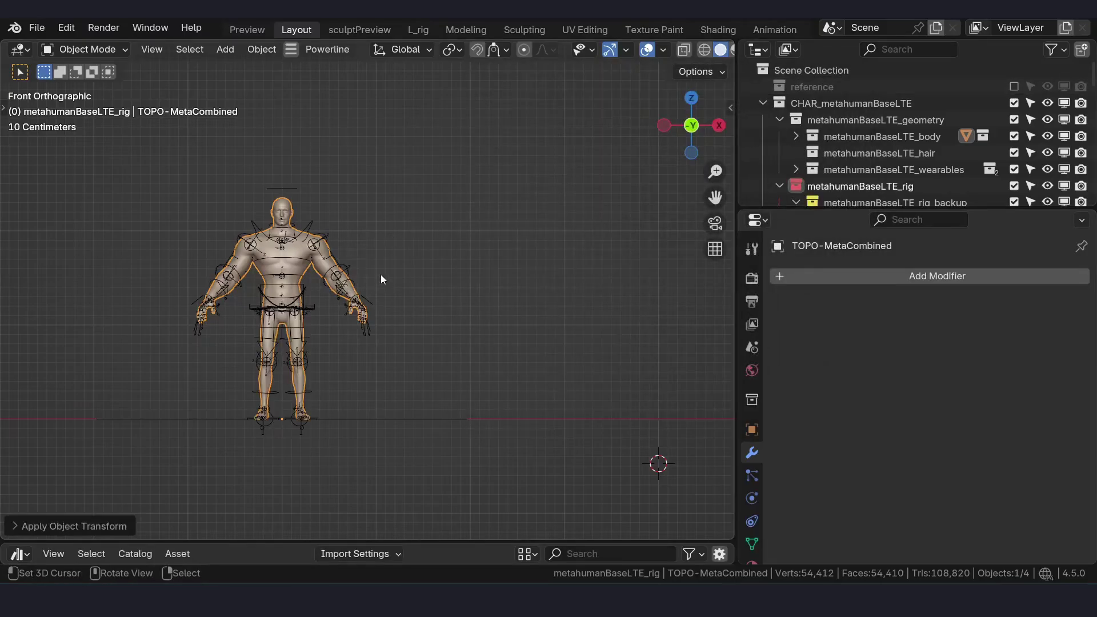
left_click_drag(880, 208, 879, 227)
scroll(365, 208, "up", 3)
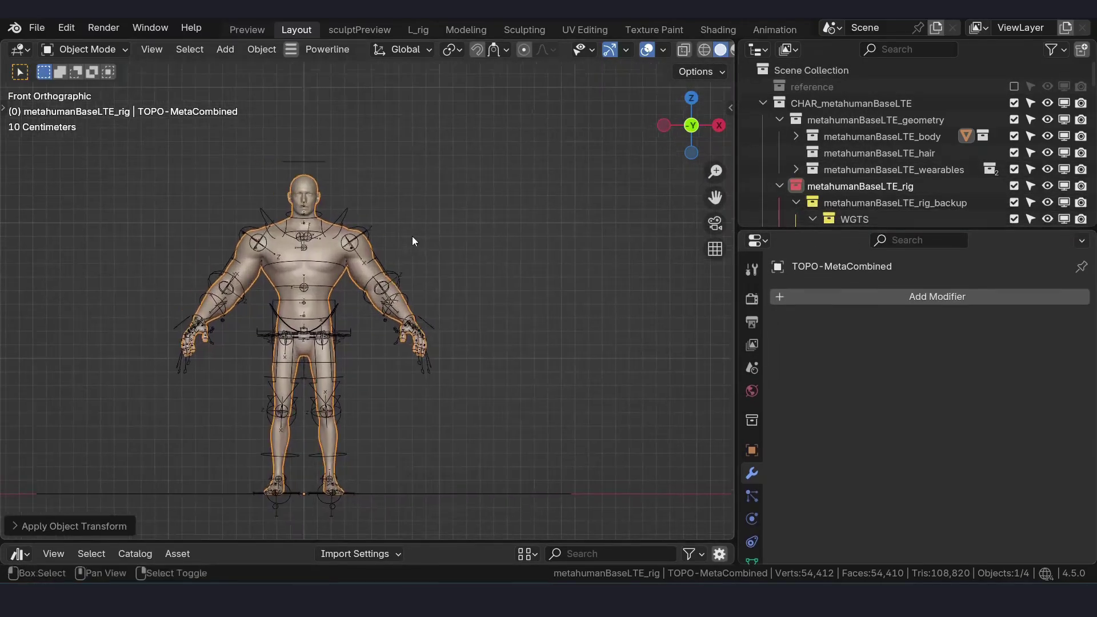
scroll(413, 236, "up", 4)
Step: Enable the reference collection and isolate the body mesh in local front orthographic view
left_click(763, 103)
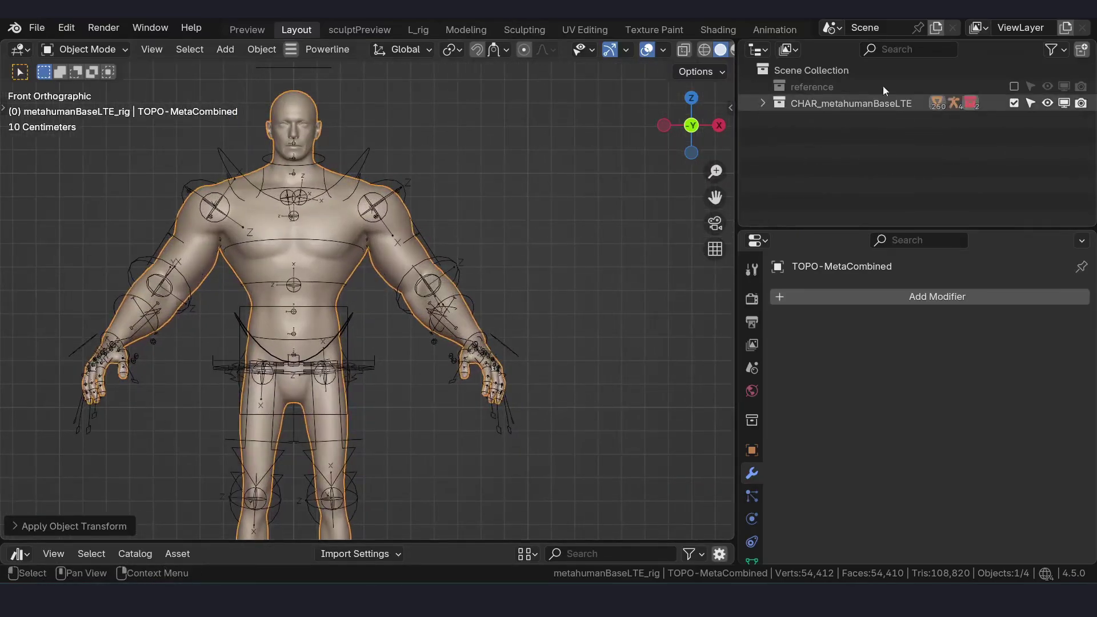
left_click(1014, 86)
scroll(695, 246, "down", 2)
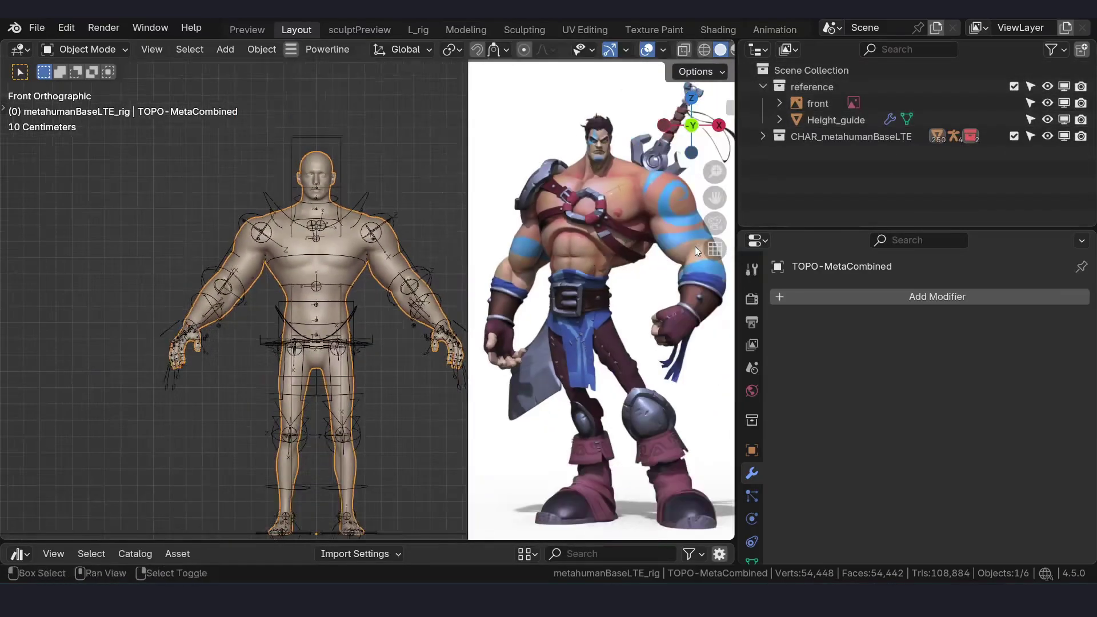
middle_click_drag(427, 291, 436, 264, "shift")
scroll(369, 256, "up", 1)
key("KP_Divide")
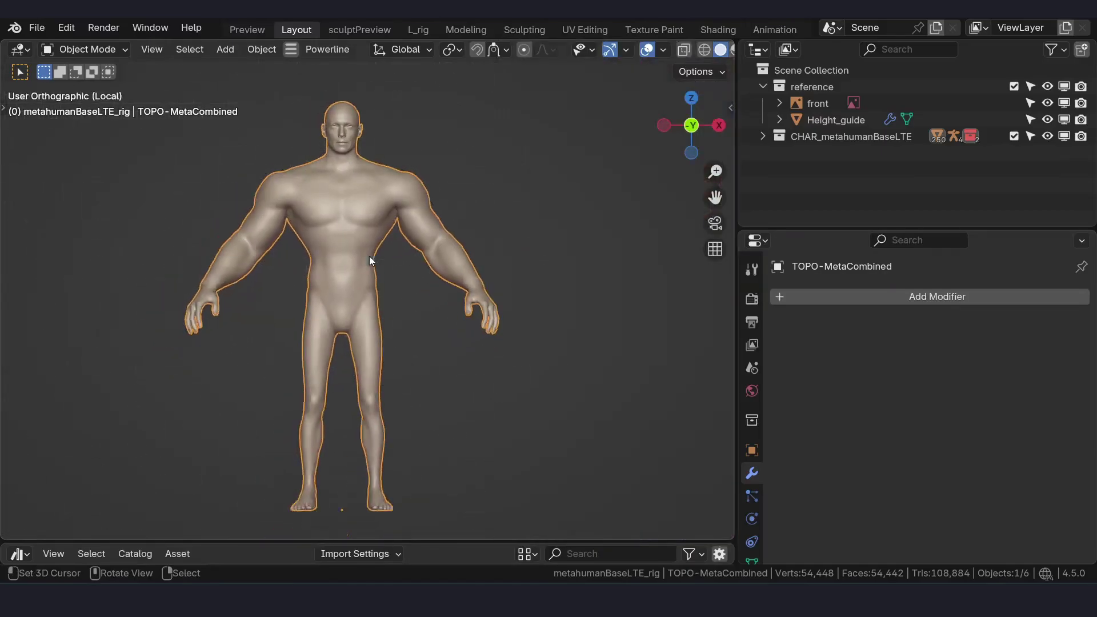
key("KP_1")
middle_click_drag(369, 256, 397, 235, "shift")
scroll(407, 233, "up", 1)
scroll(420, 226, "up", 1)
Step: In Sculpt Mode, pull the torso sides below the armpits outward with a 128 px Grab brush
key("ctrl+Tab")
left_click(438, 251)
scroll(445, 266, "up", 2)
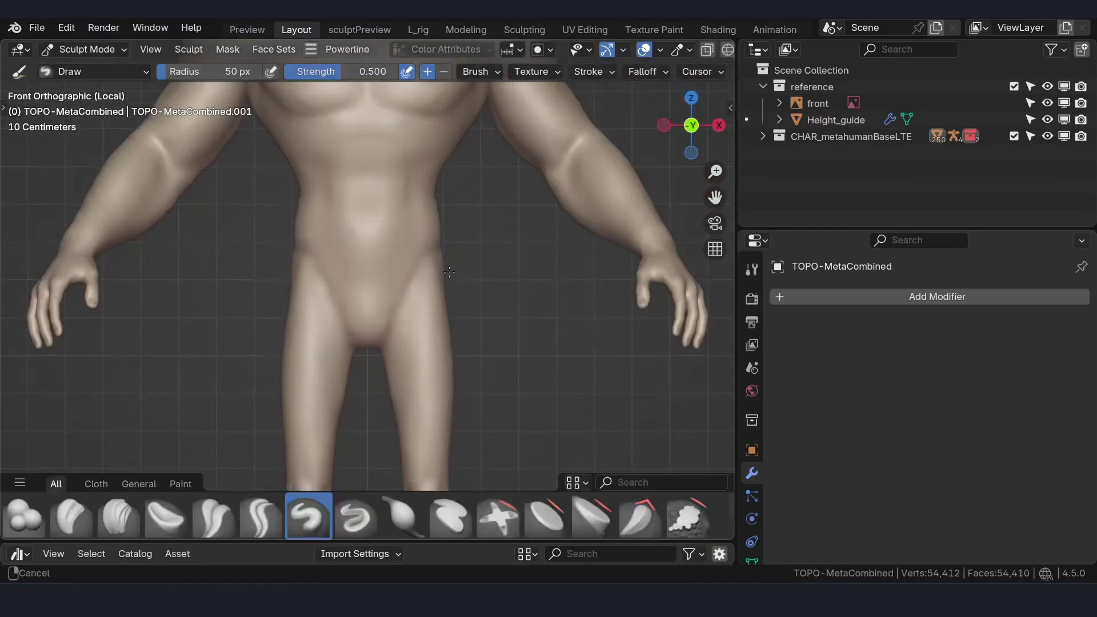
middle_click_drag(449, 272, 456, 346, "shift")
key("g")
key("f")
left_click(536, 209)
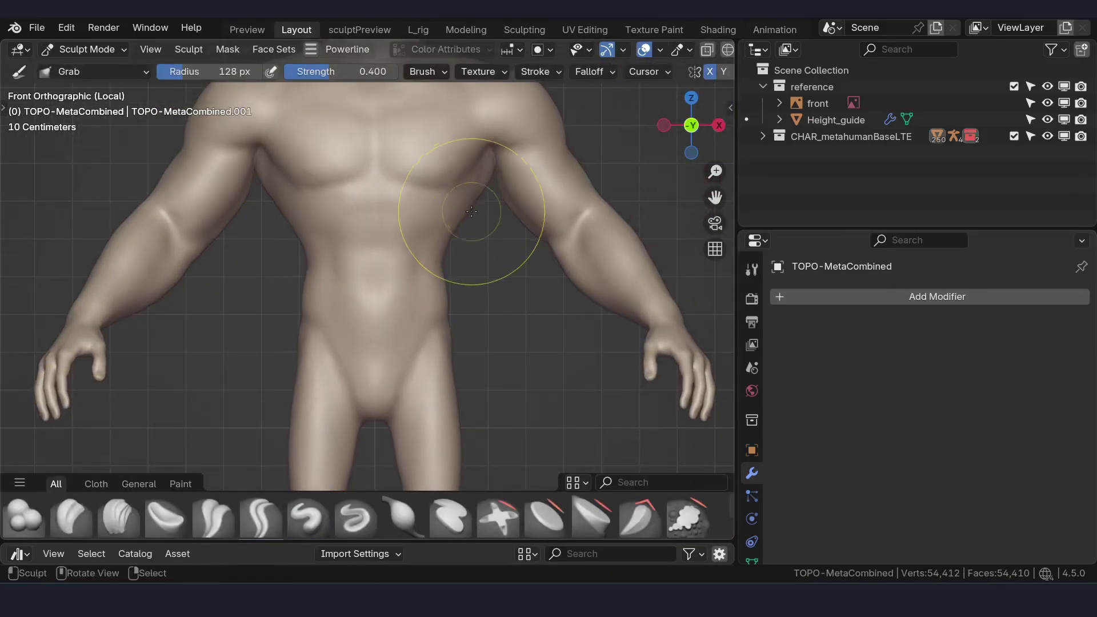
mouse_move(468, 212)
left_mouse_down()
mouse_move(479, 218)
mouse_move(486, 194)
left_mouse_up()
scroll(483, 192, "down", 2)
middle_click_drag(430, 158, 440, 235, "shift")
scroll(440, 235, "up", 4)
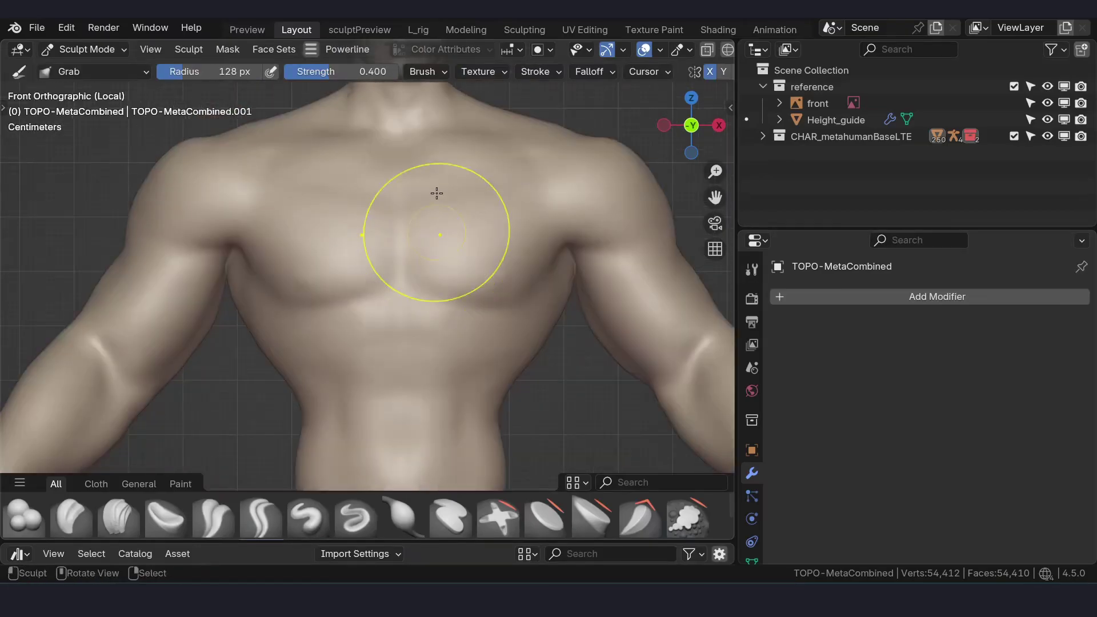
Step: Raise the neck-to-shoulder slopes and outer shoulders with the Grab brush
middle_click_drag(437, 193, 394, 304, "shift")
left_click_drag(453, 219, 452, 196)
left_click_drag(496, 234, 483, 209)
scroll(482, 208, "down", 3)
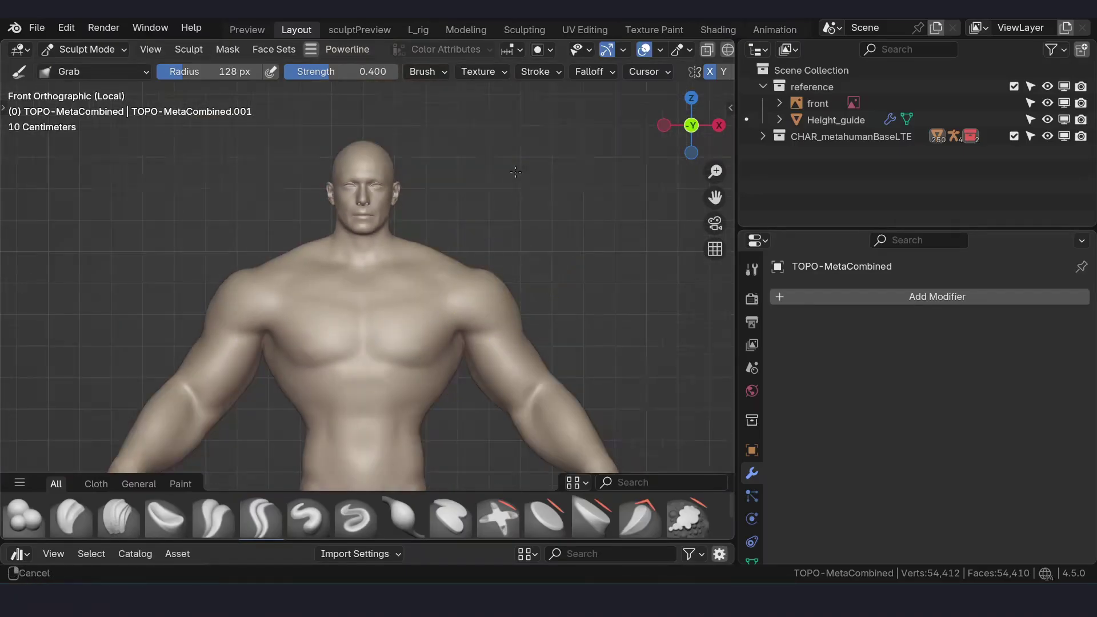
Step: Switch to a Clay Strips brush with a 71 px radius
middle_click_drag(515, 172, 538, 46, "shift")
scroll(396, 277, "up", 4)
key("f")
left_click(383, 255)
key("c")
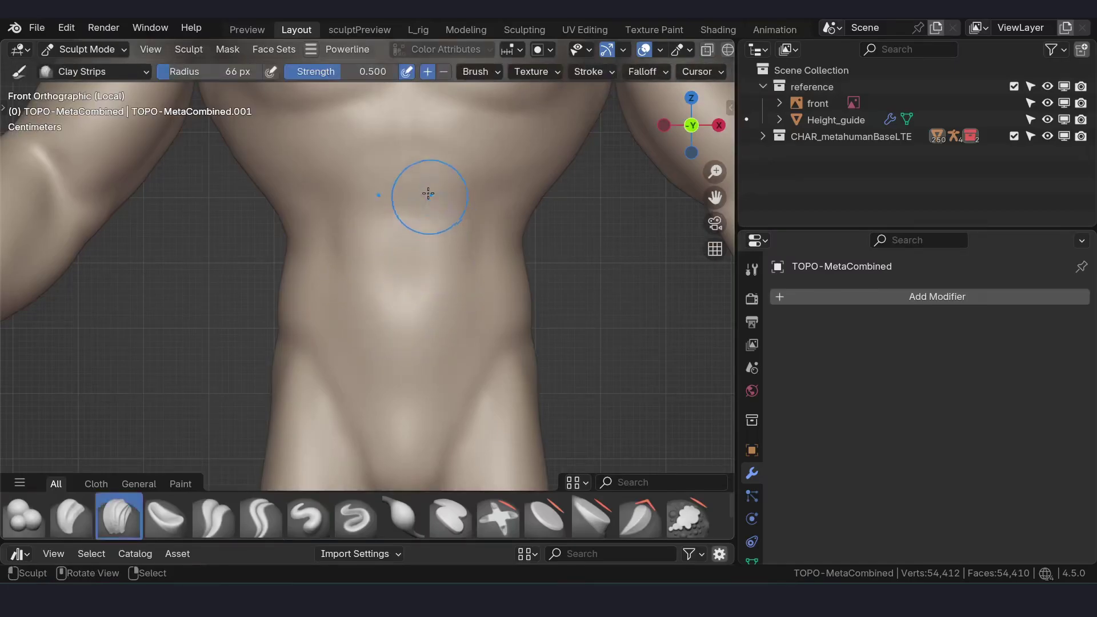
key("f")
left_click(440, 146)
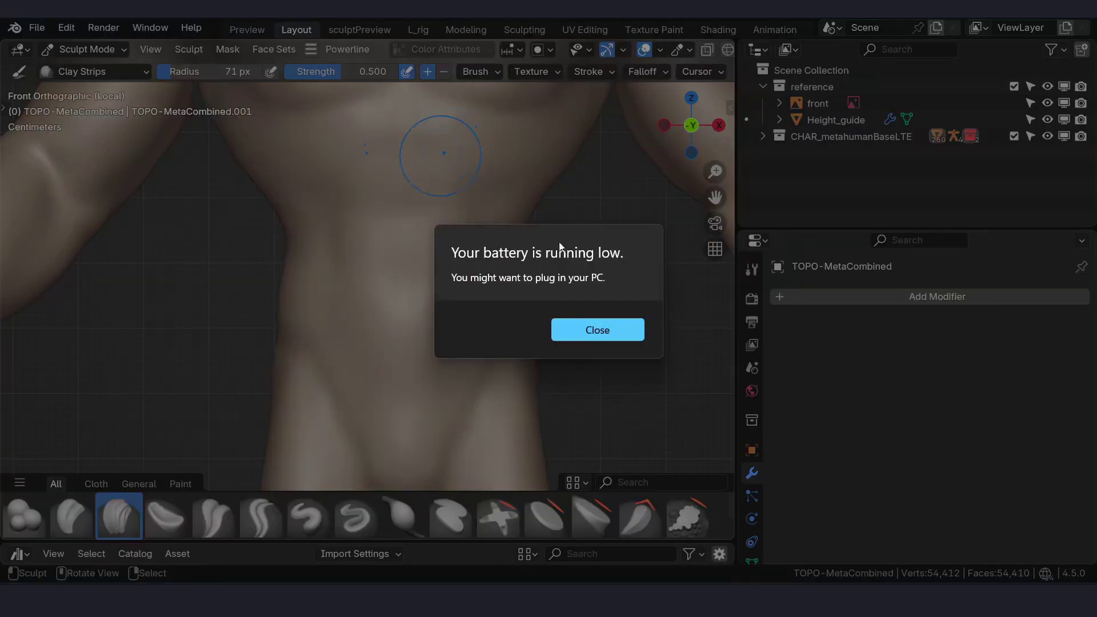
left_click(605, 332)
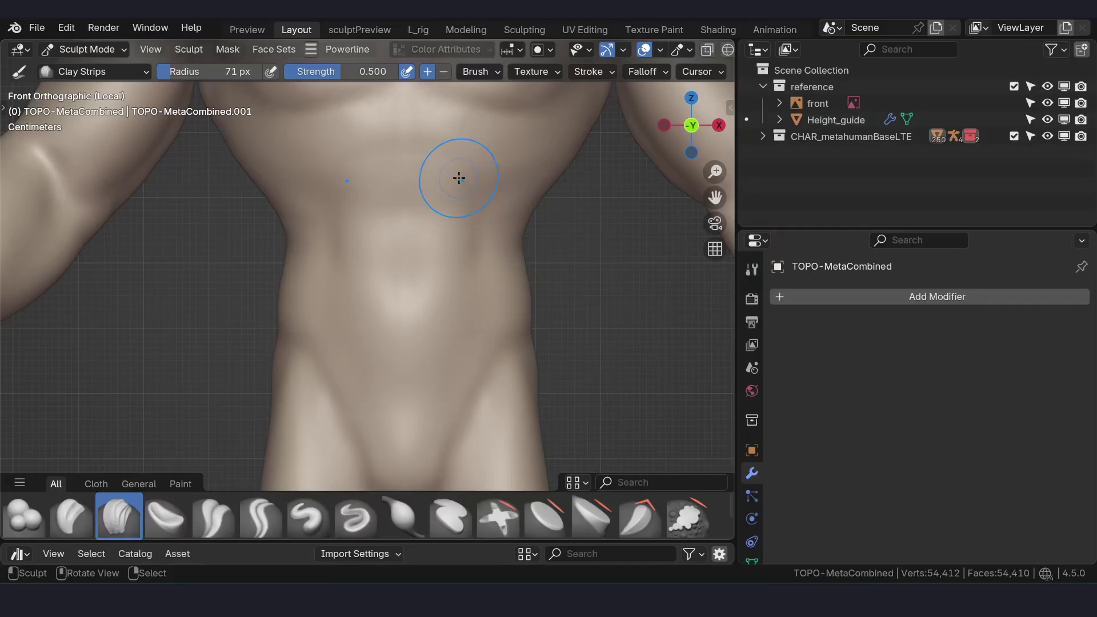
Step: Build up the chest and abs with clay strokes, then return to Object Mode
mouse_move(457, 176)
left_mouse_down()
mouse_move(434, 172)
mouse_move(448, 310)
mouse_move(444, 299)
left_mouse_up()
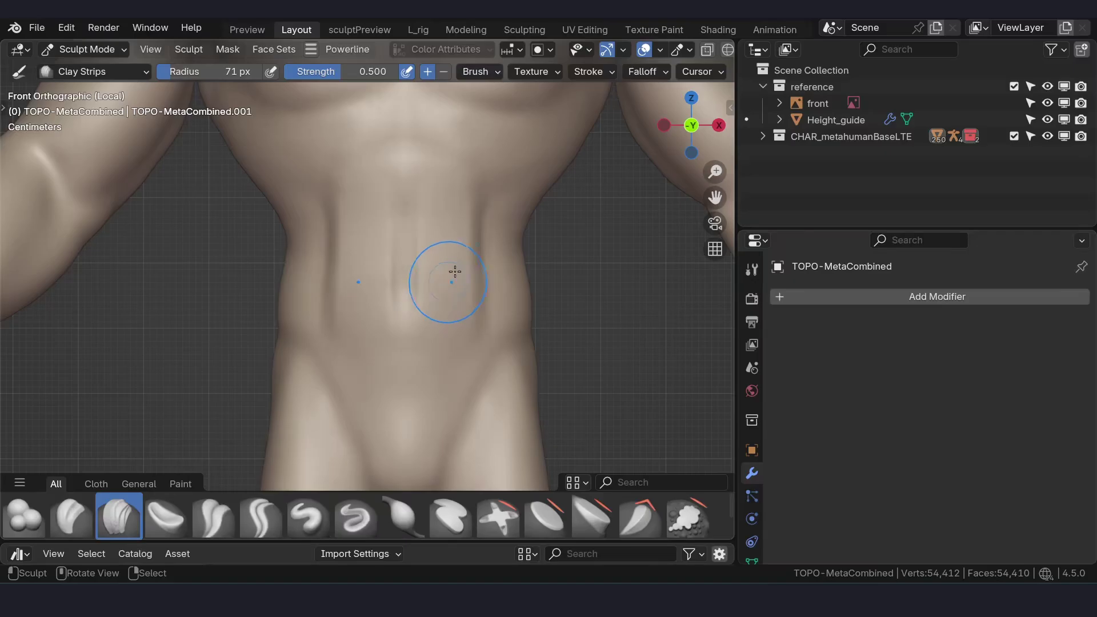
scroll(472, 252, "down", 3)
scroll(480, 236, "down", 2)
key("ctrl+Tab")
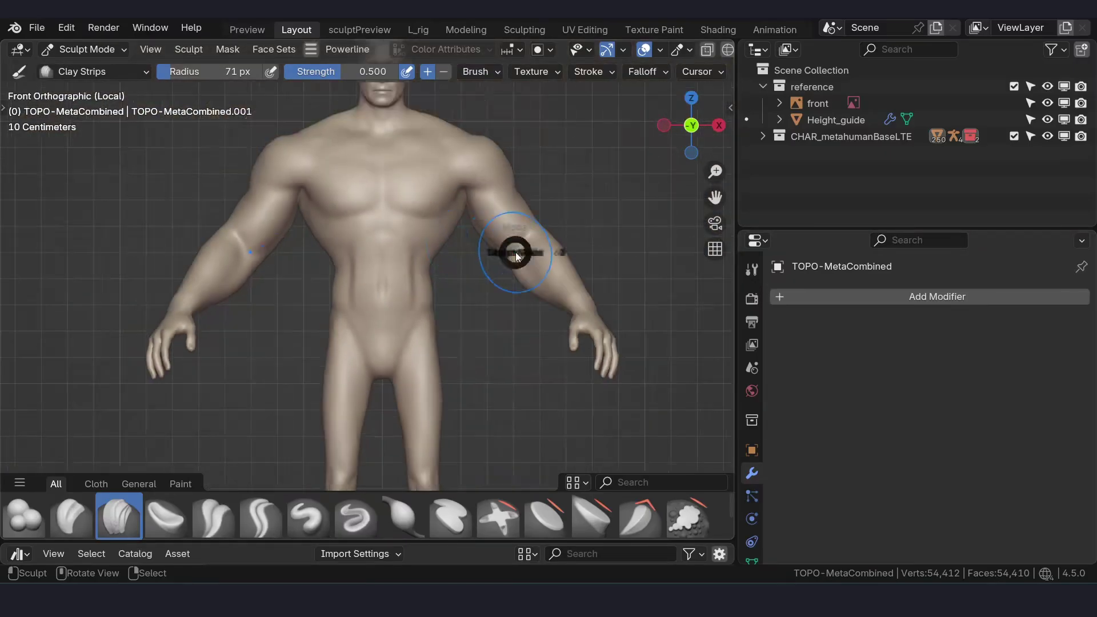
left_click(419, 252)
scroll(446, 248, "down", 2)
Step: Drag MH-Bind_shapes from the geometries catalog into the scene and clear its location with Alt+G
middle_click_drag(459, 249, 471, 271, "shift")
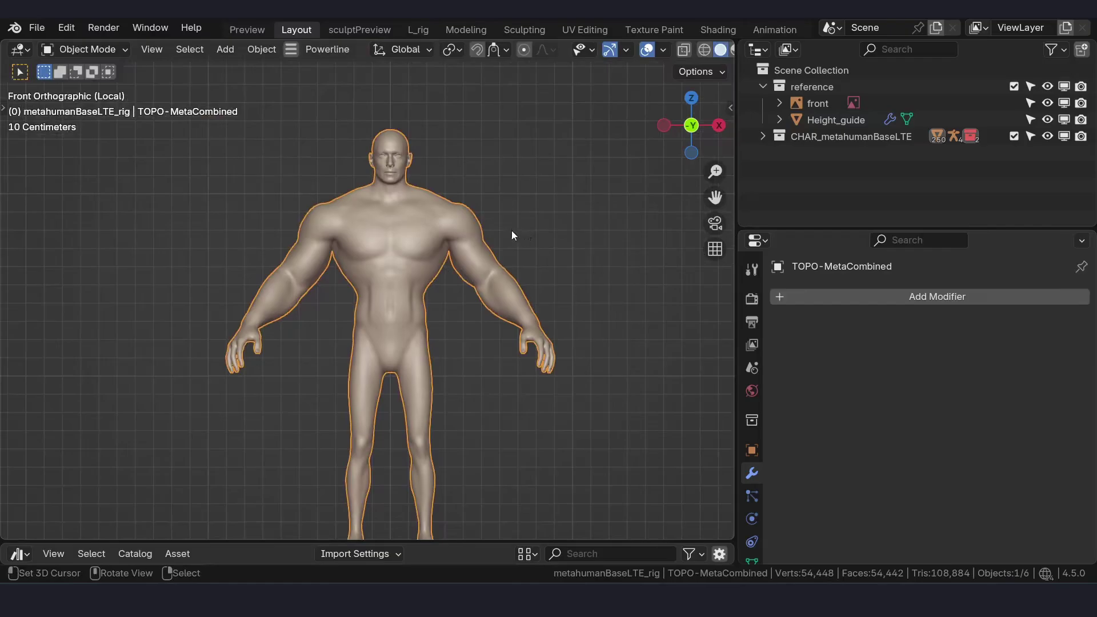
left_click(764, 136)
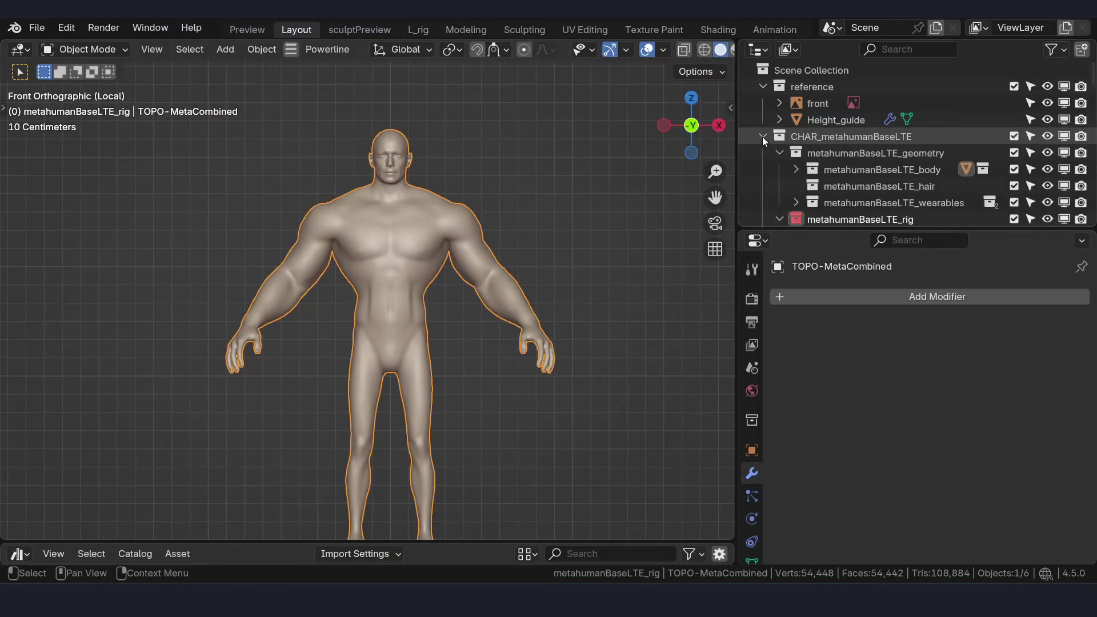
left_click(763, 136)
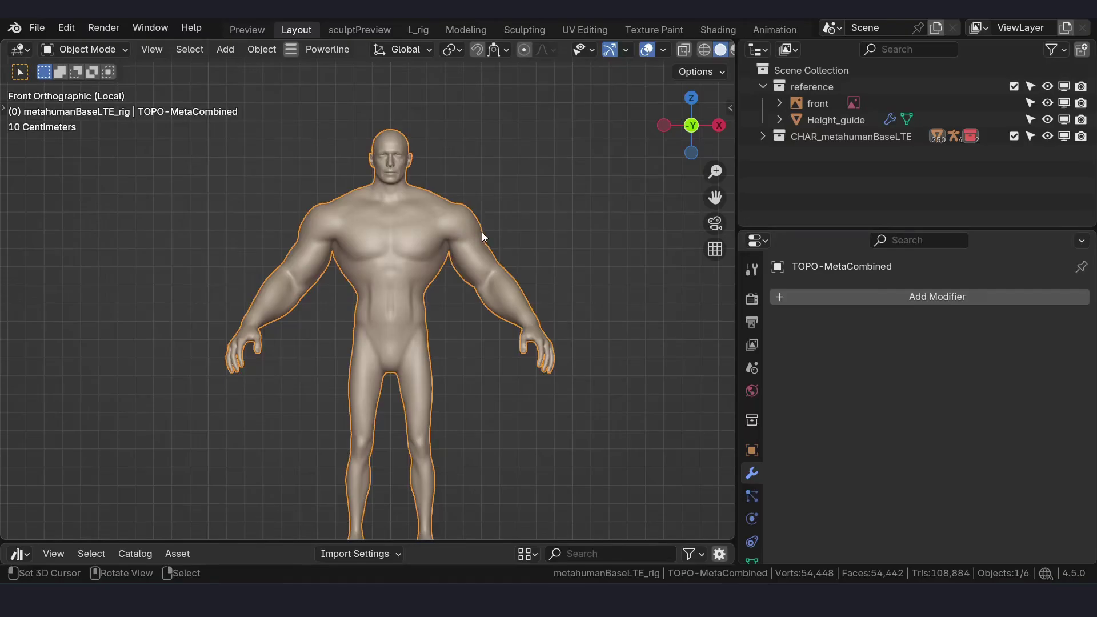
left_click_drag(286, 542, 268, 372)
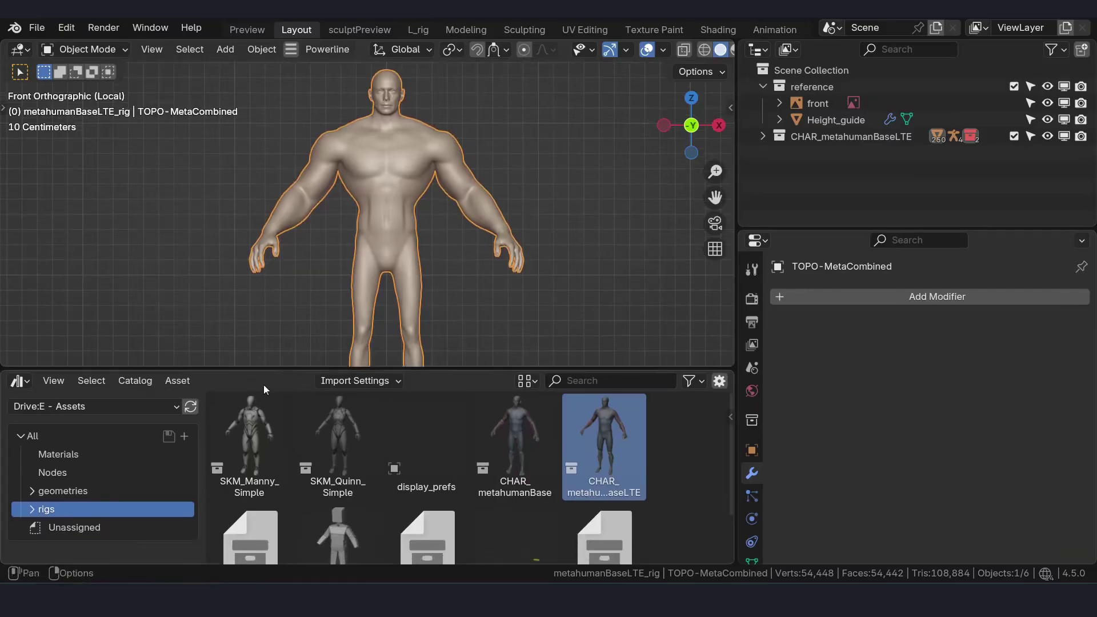
left_click(59, 492)
scroll(516, 466, "down", 2)
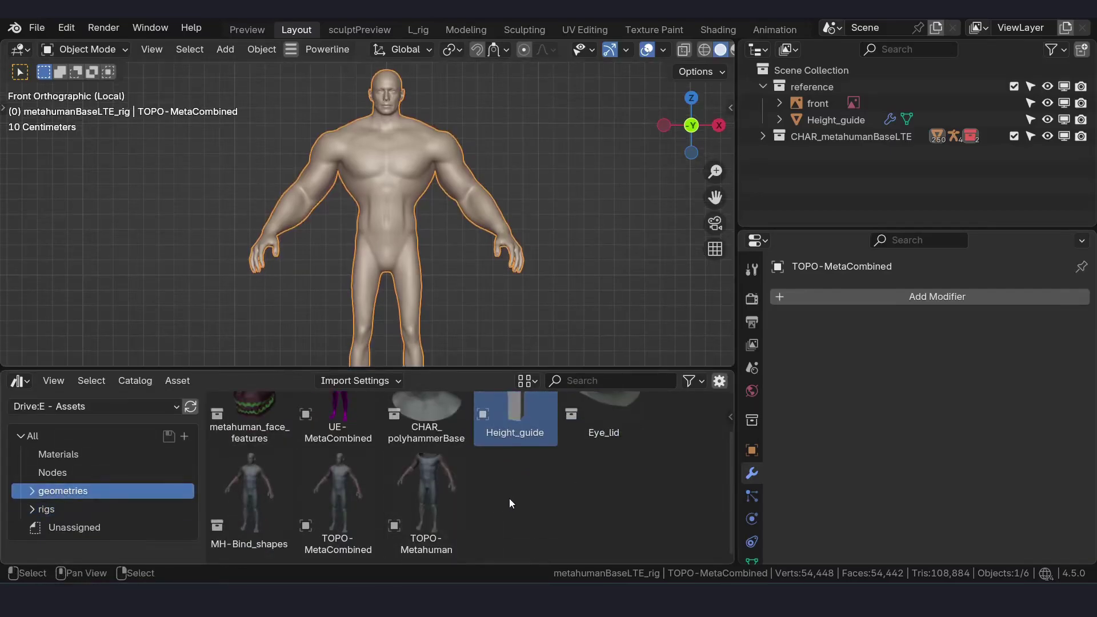
left_click(258, 503)
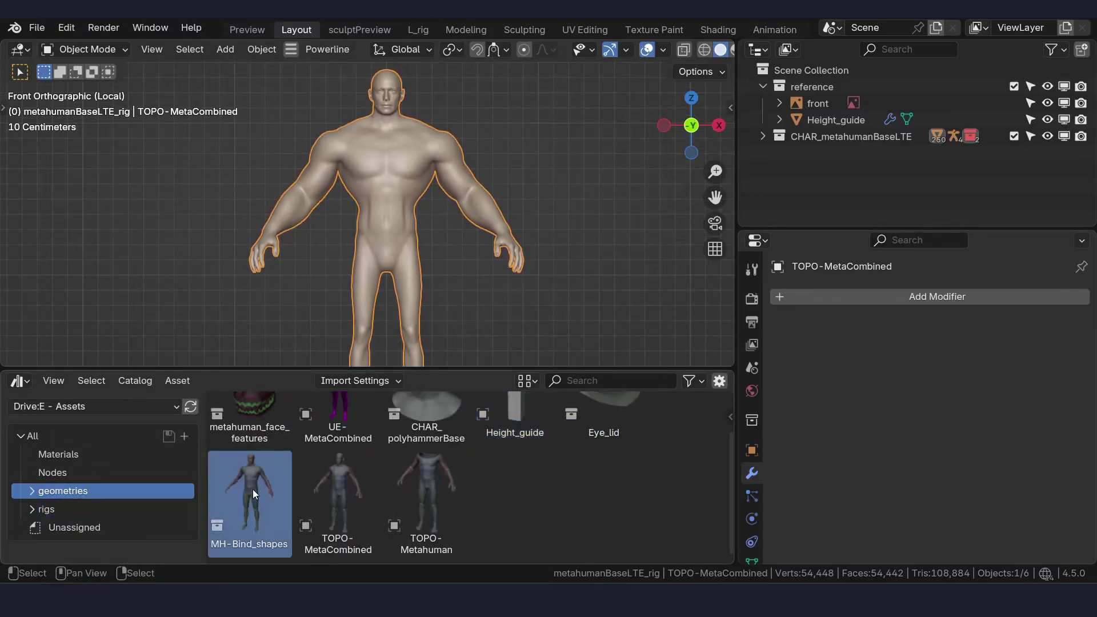
left_click_drag(255, 488, 602, 252)
key("alt+g")
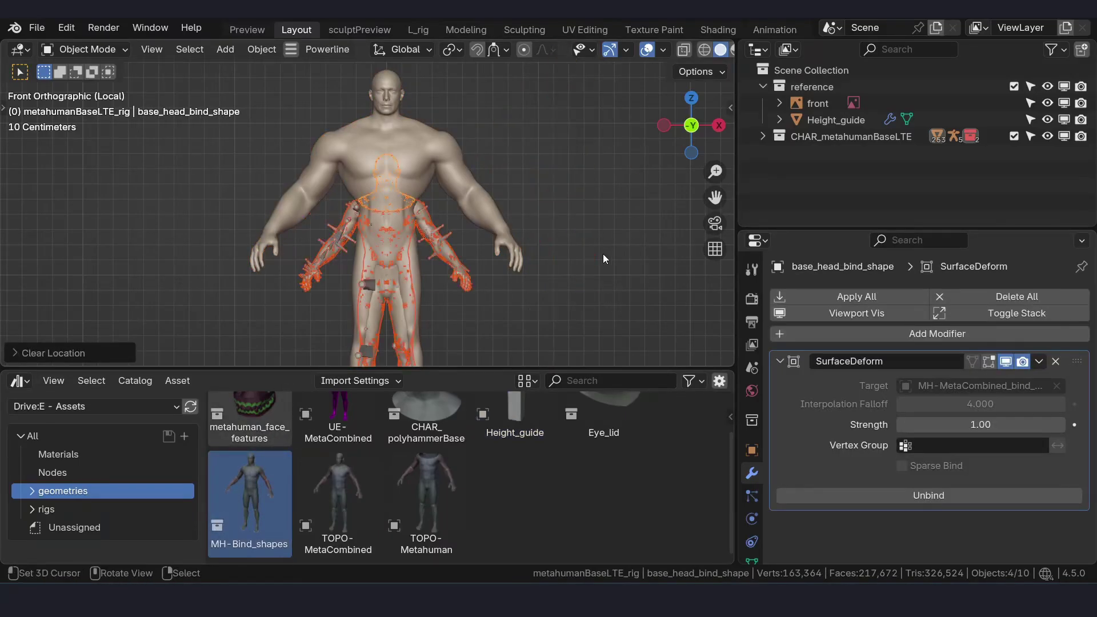
Step: Hide the rig's bones in the viewport and expand the rig hierarchy in an enlarged Outliner
middle_click_drag(603, 258, 520, 179)
left_click(663, 50)
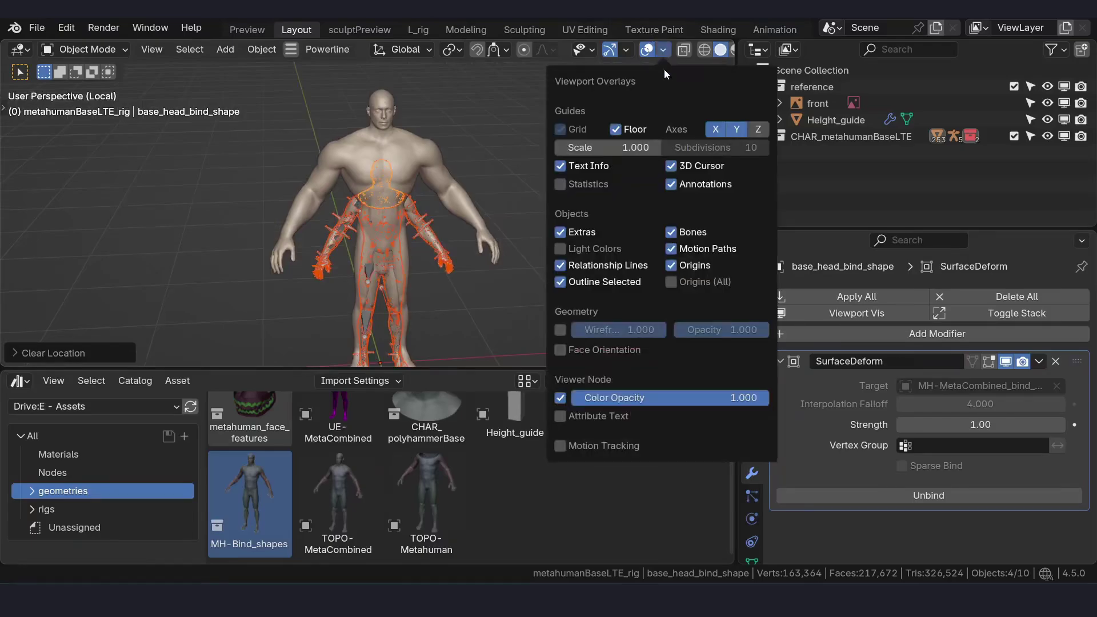
left_click(672, 233)
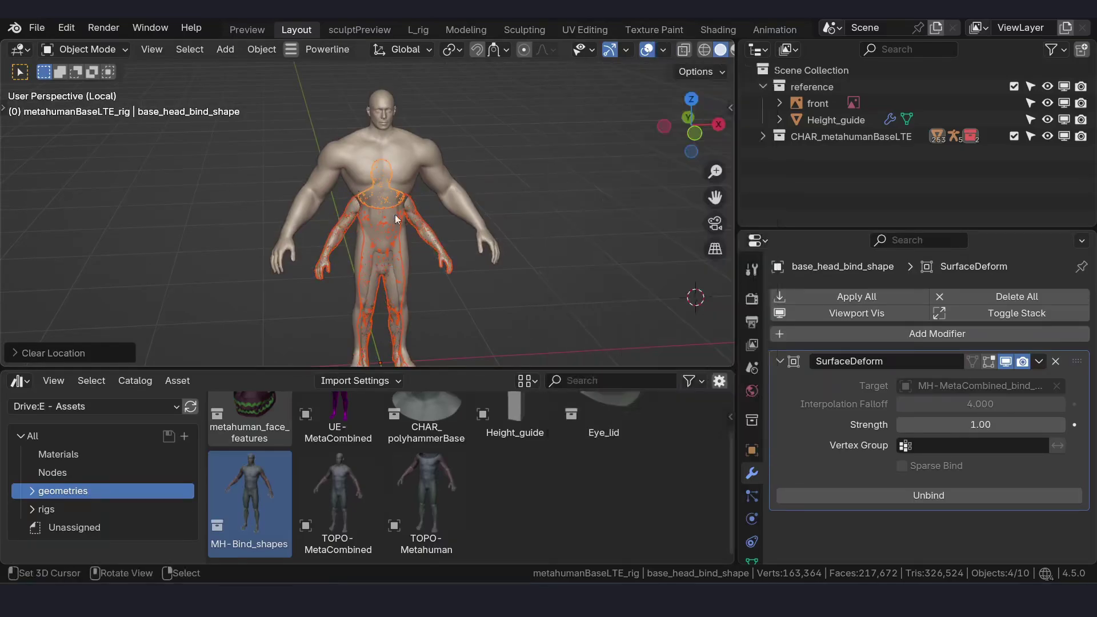
left_click(763, 136)
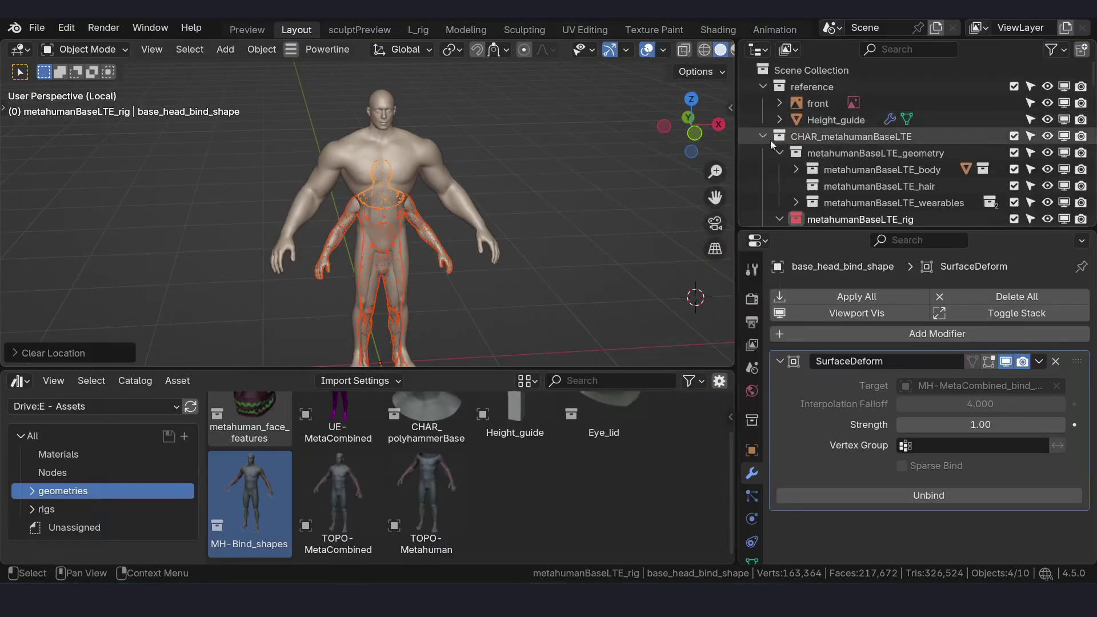
left_click(779, 219)
scroll(859, 187, "down", 5)
left_click(812, 150)
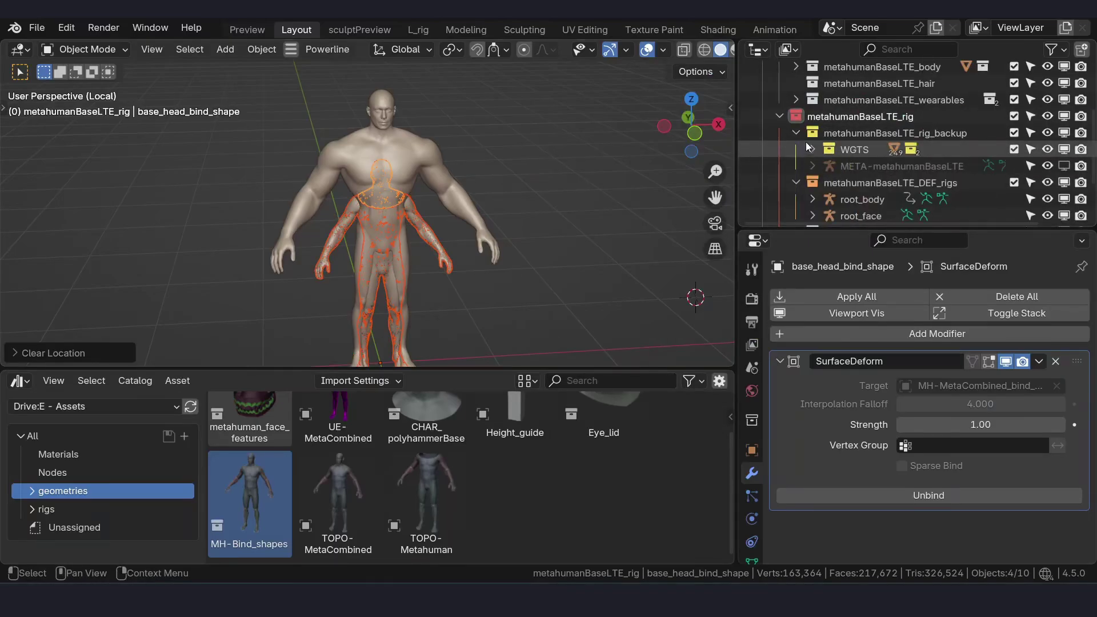
left_click(796, 132)
scroll(871, 189, "down", 2)
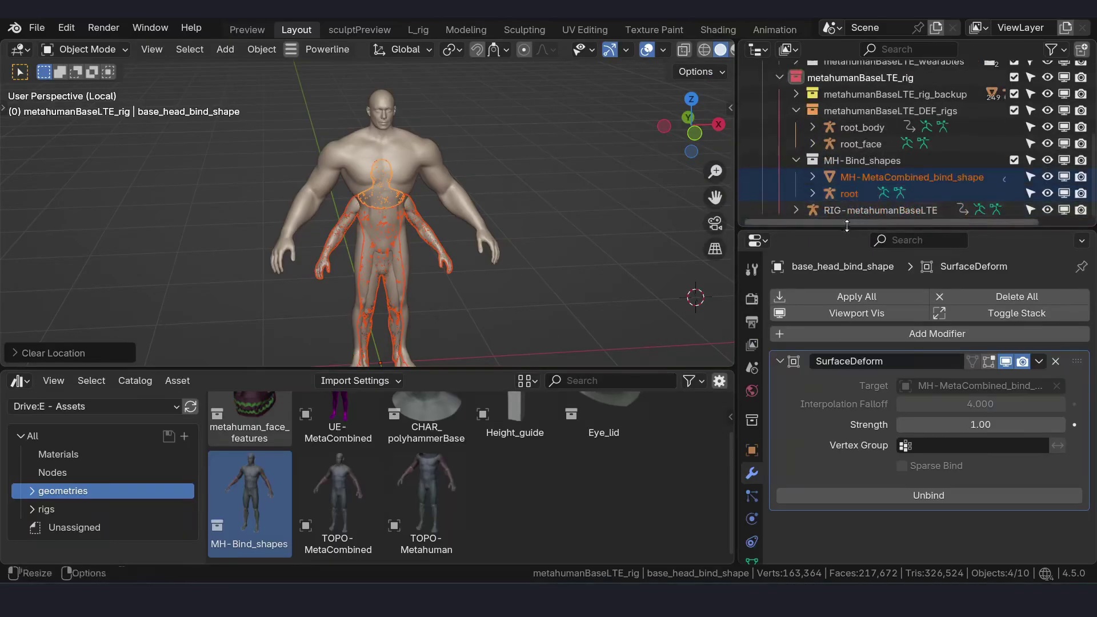
left_click_drag(868, 228, 869, 295)
Step: Expand MH-MetaCombined_bind_shape, make it the active object, and collapse the Asset Browser
left_click(812, 178)
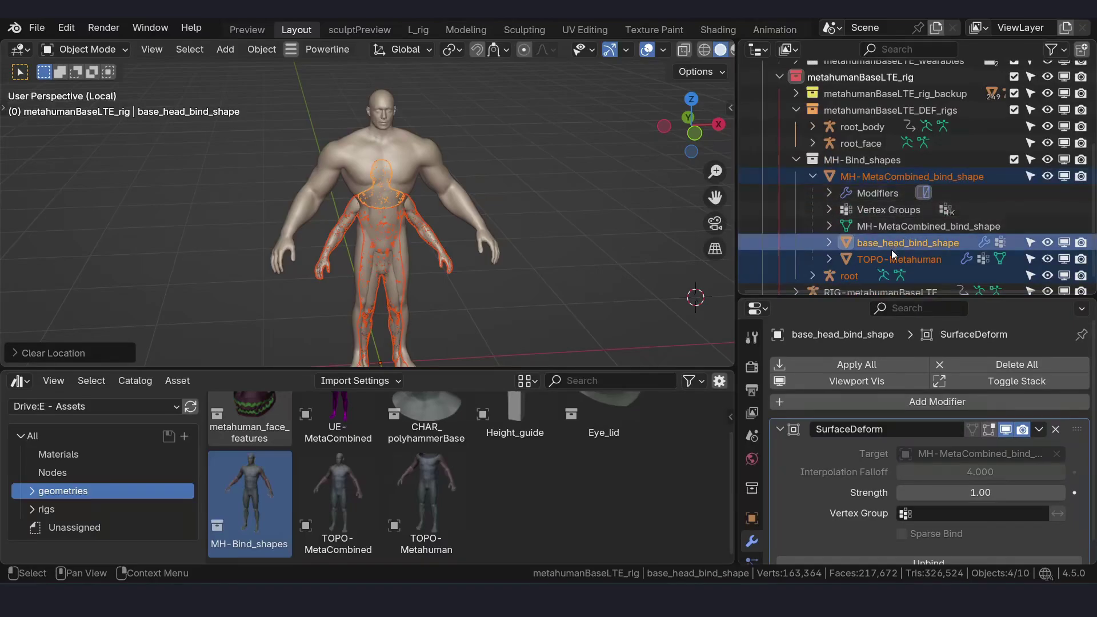
left_click(907, 257, "shift")
left_click(917, 244)
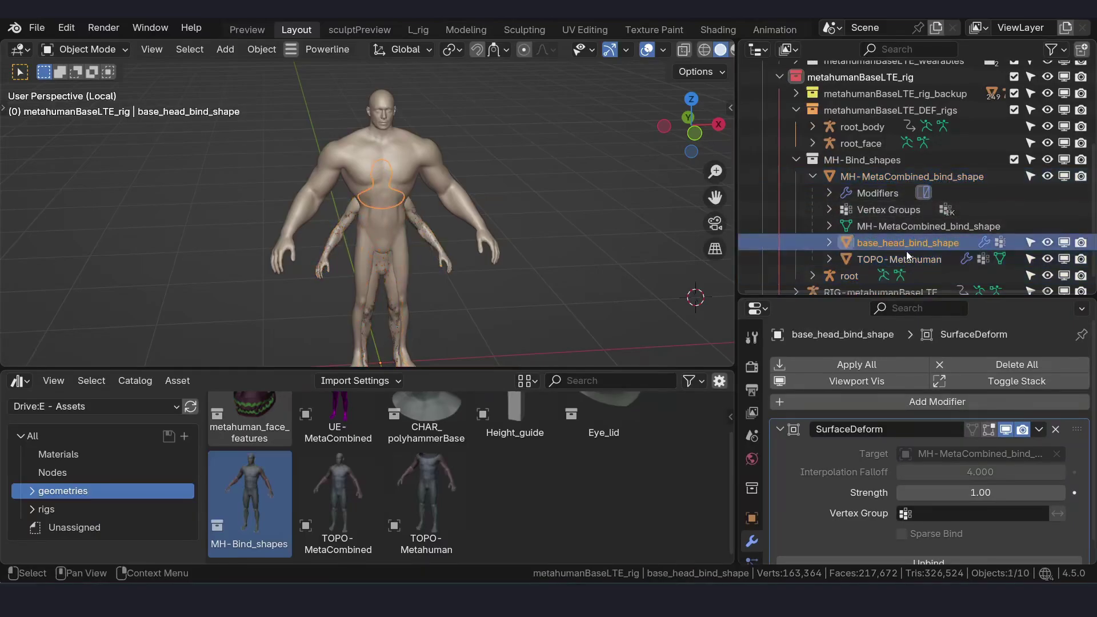
left_click(904, 258, "ctrl")
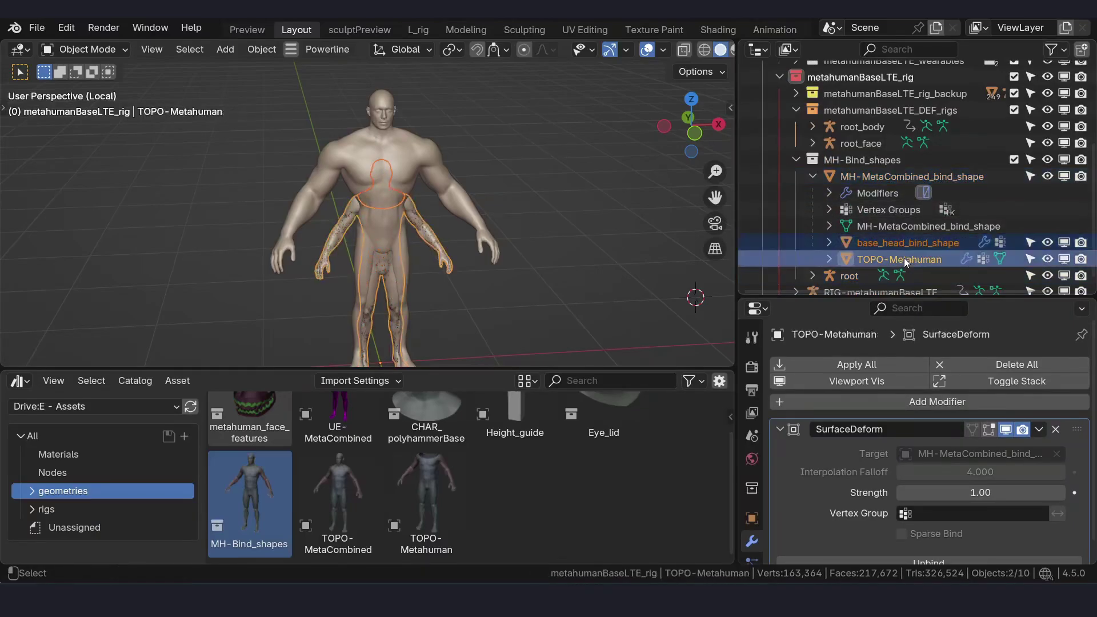
left_click(880, 176)
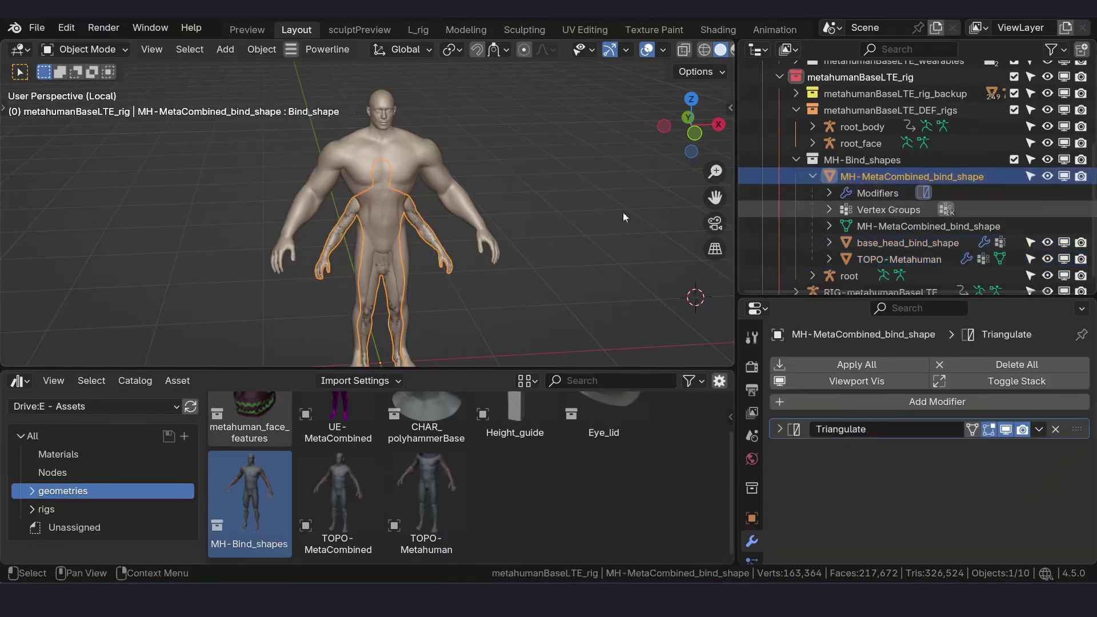
left_click(429, 183)
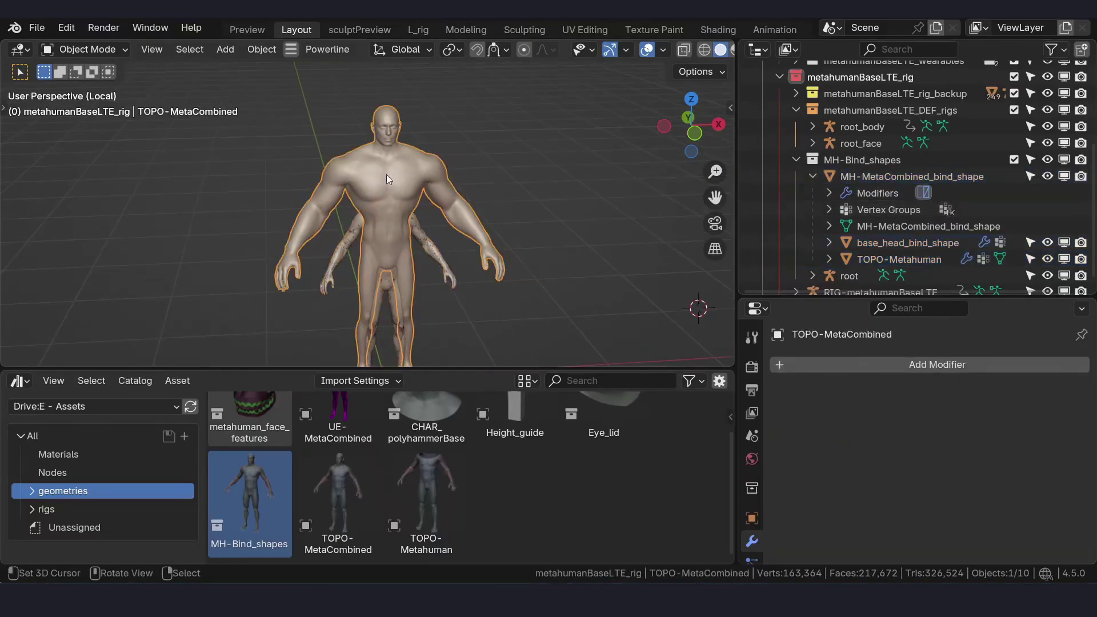
middle_click_drag(387, 174, 434, 158)
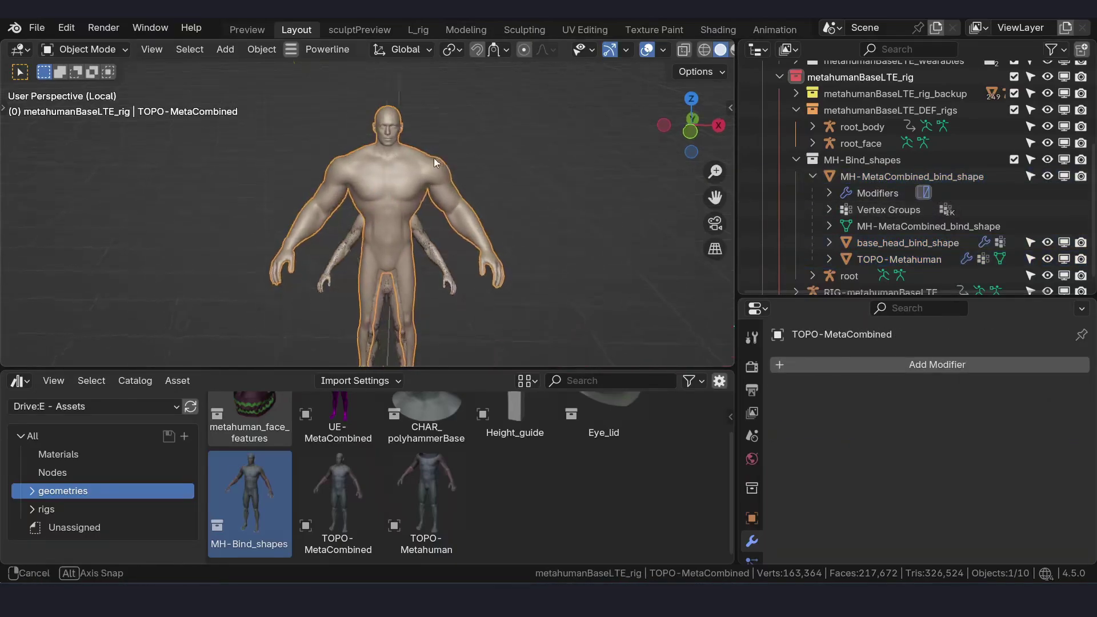
left_click(890, 174, "ctrl")
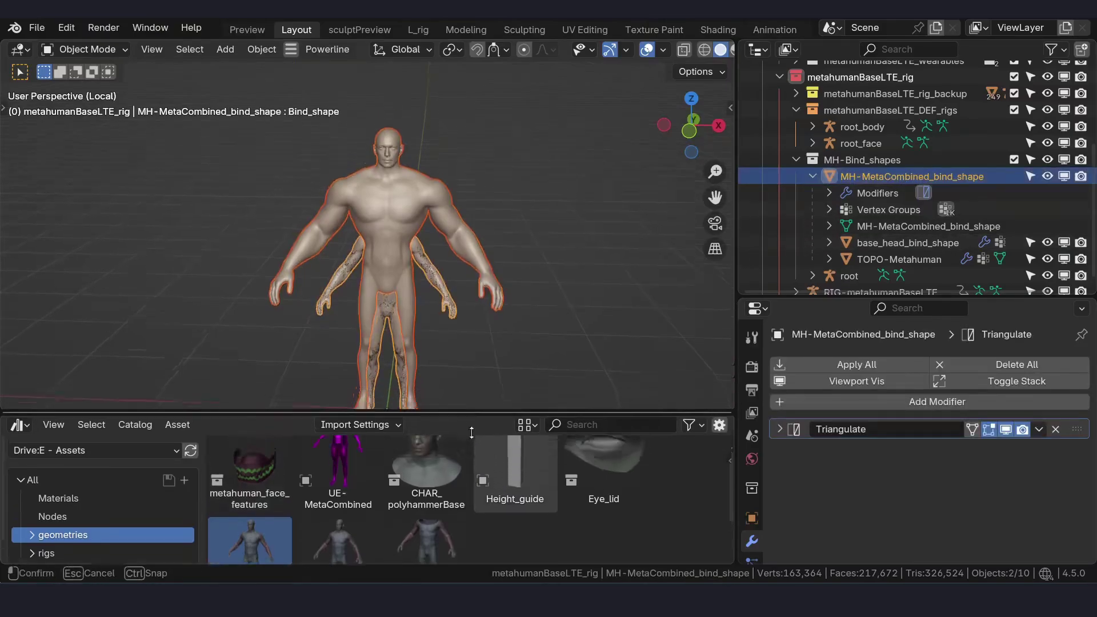
left_click_drag(471, 433, 471, 540)
left_click(325, 49)
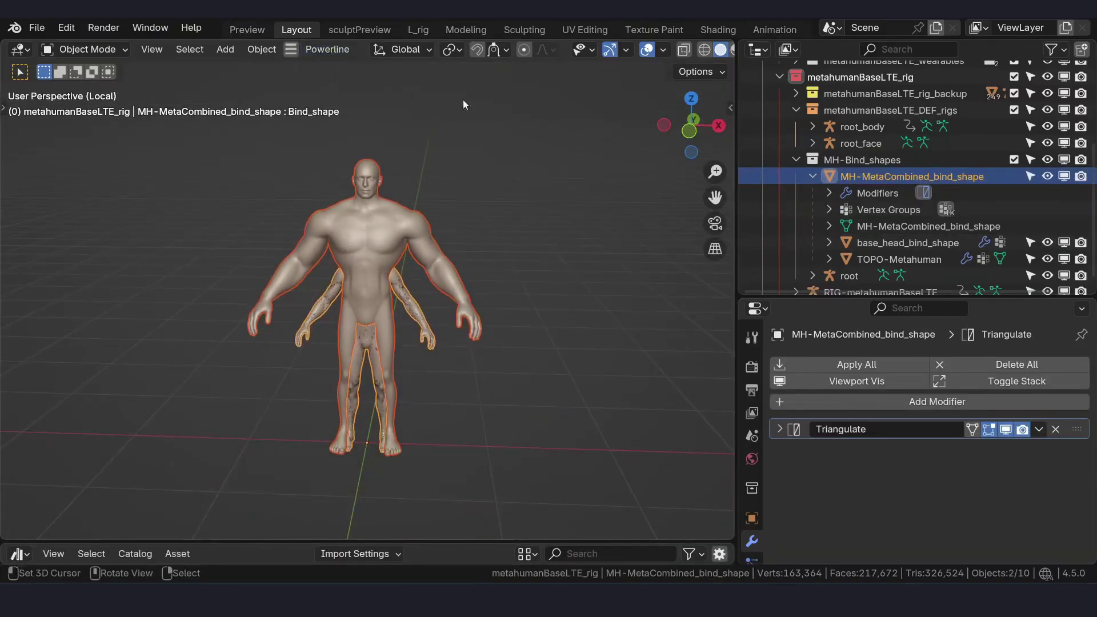
Step: In connection manager 2.4, set Apply to full strength, update the mesh, and minimise the window
left_click(551, 530)
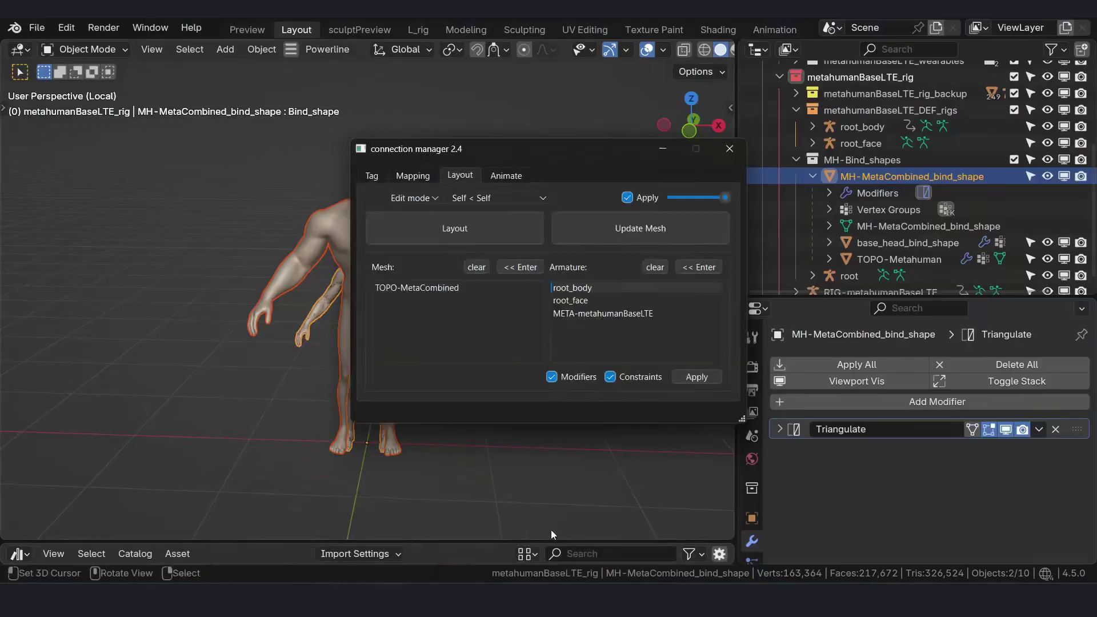
left_click_drag(550, 147, 678, 67)
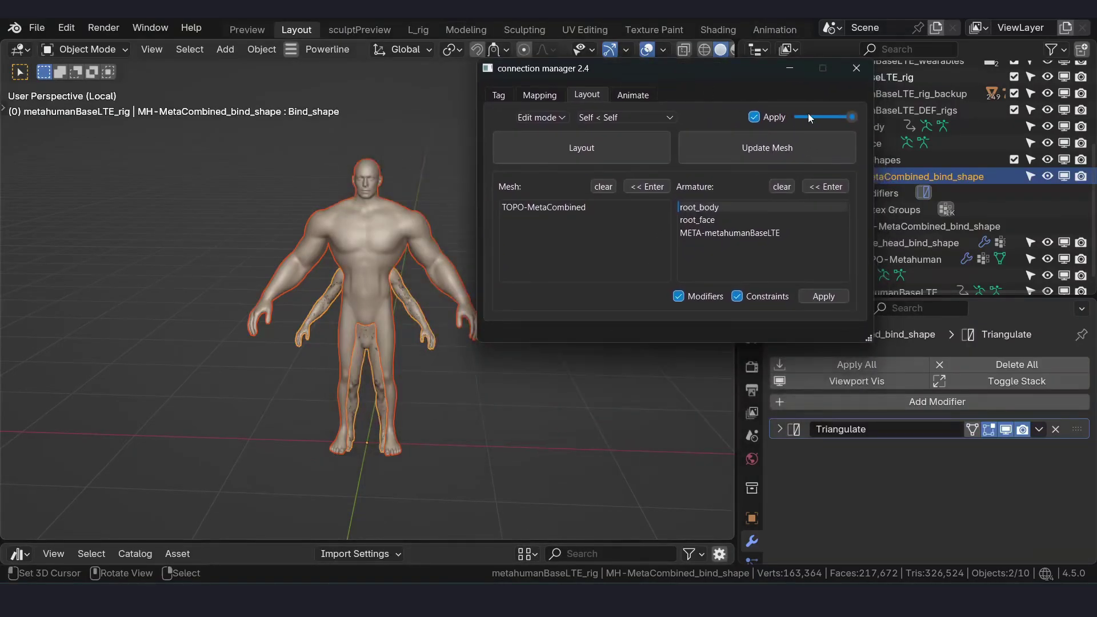
left_click_drag(801, 116, 889, 119)
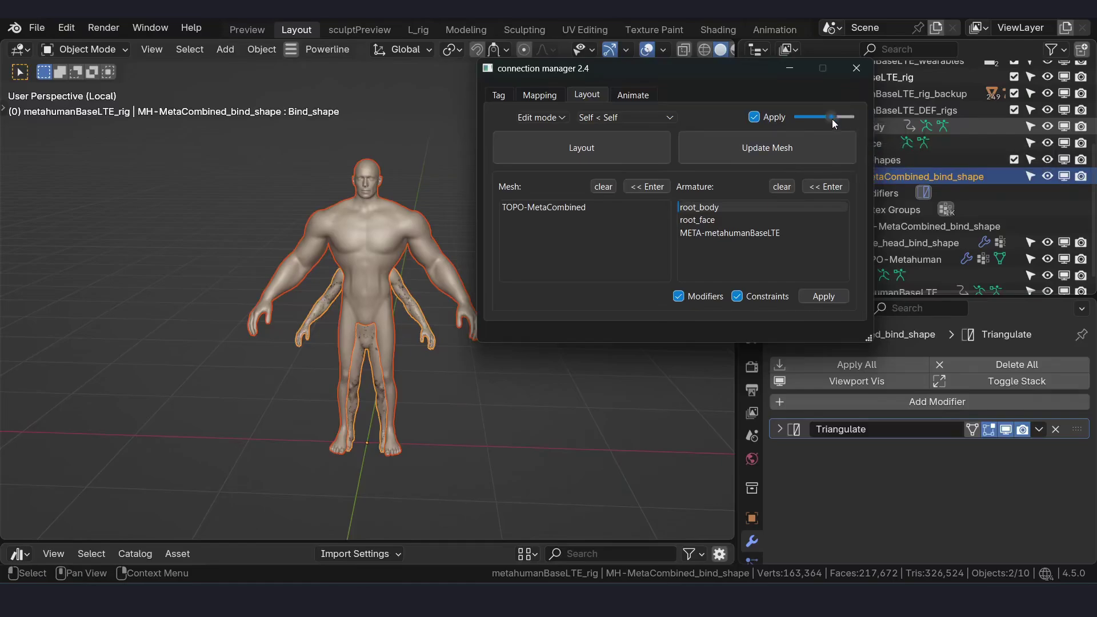
left_click(776, 153)
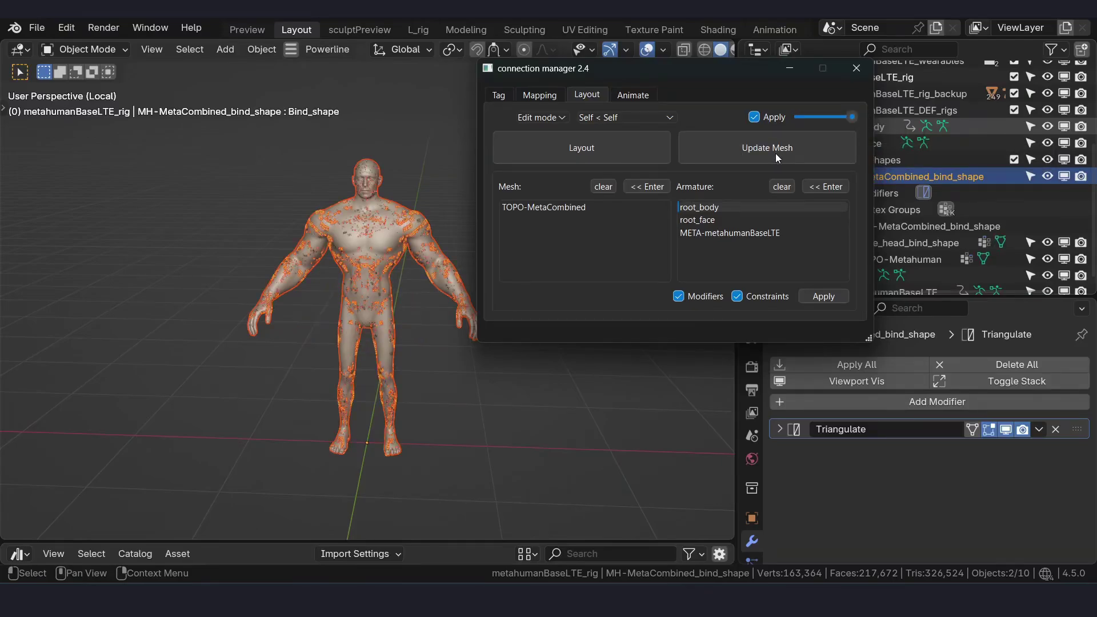
left_click(790, 68)
Step: Select base_head_bind_shape with TOPO-Metahuman active, check the front view, then reselect the head mesh
scroll(875, 172, "down", 1)
left_click(903, 229)
left_click(900, 244, "ctrl")
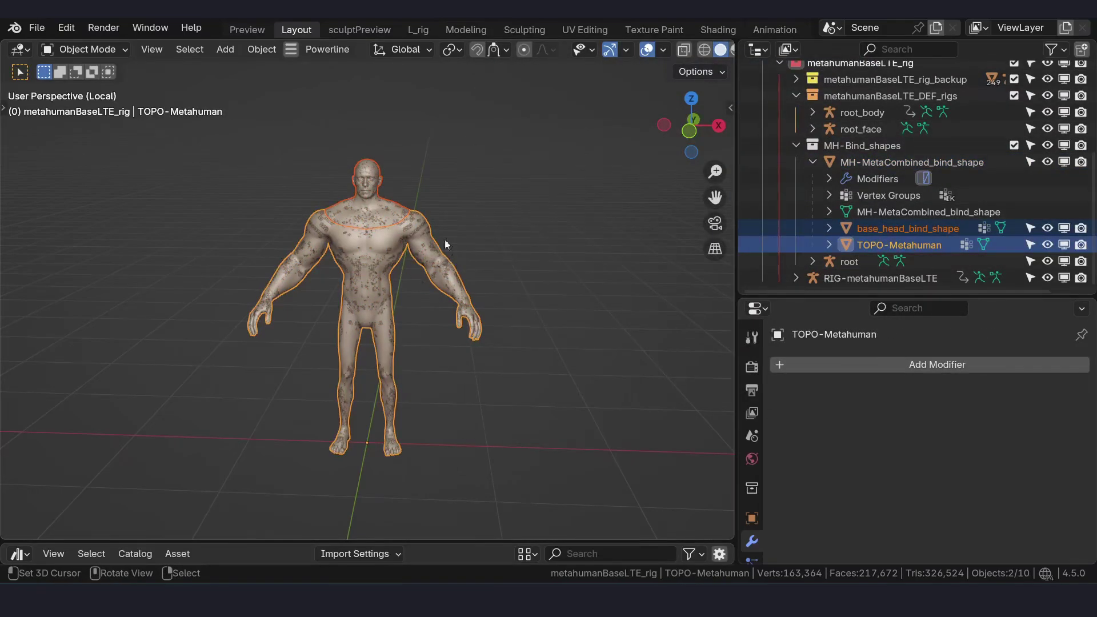
key("KP_1")
scroll(384, 212, "up", 5)
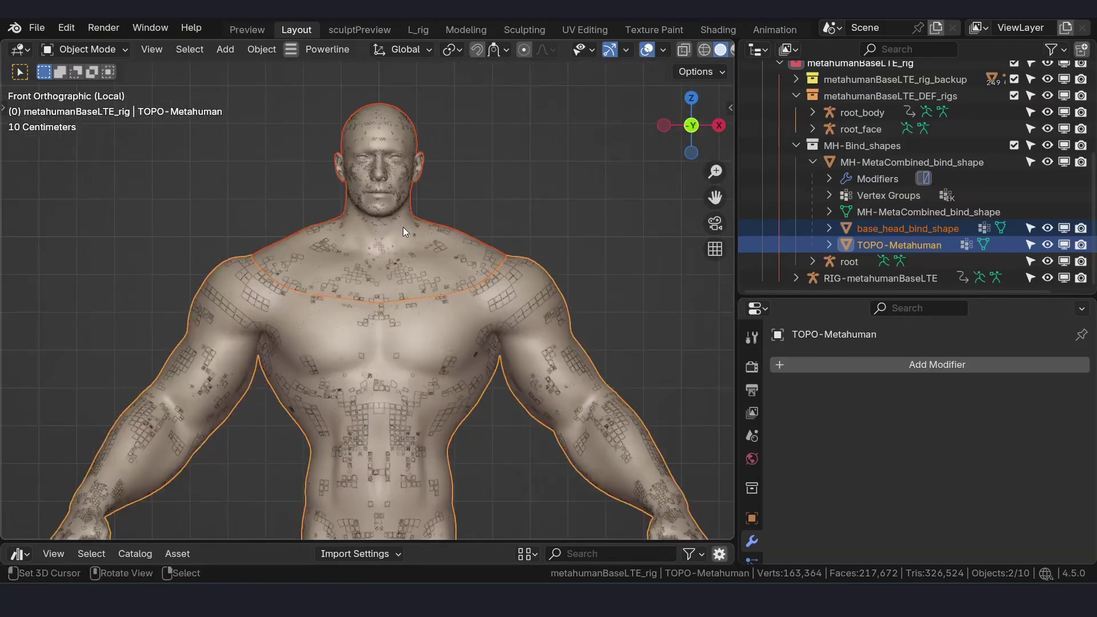
key("KP_Divide")
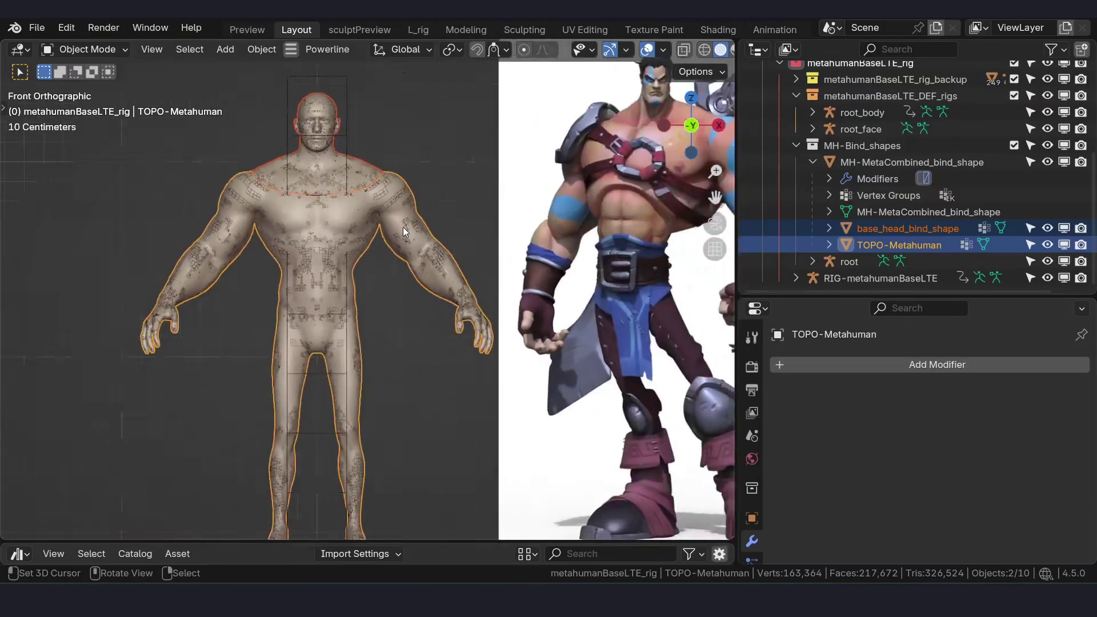
key("KP_Divide")
middle_click_drag(438, 127, 423, 229, "shift")
left_click(386, 245)
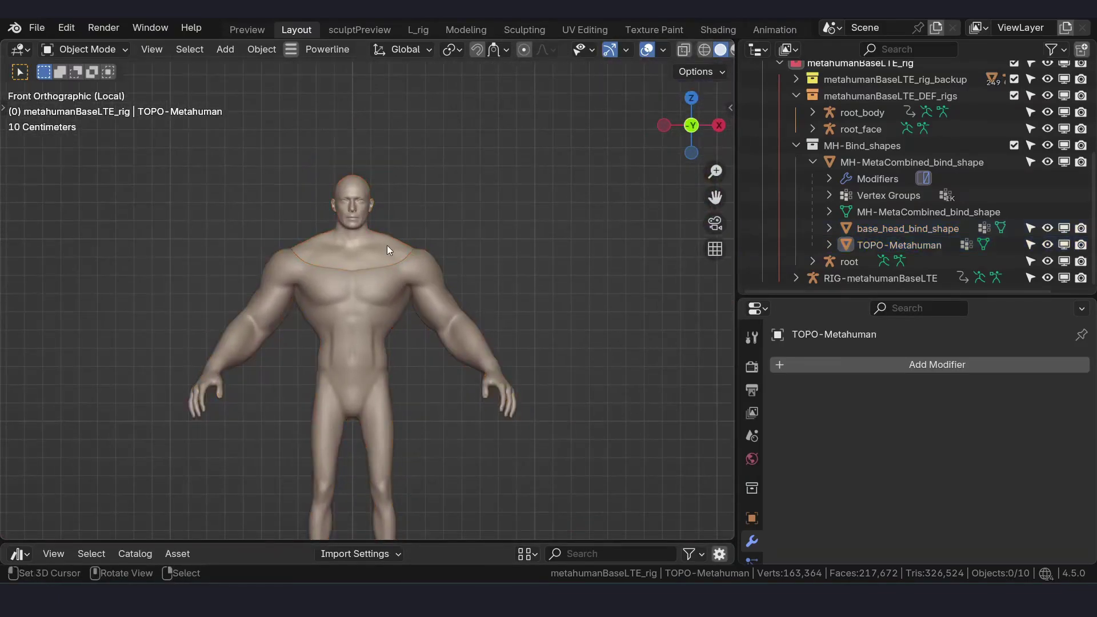
Step: Export the TOPO-Metahuman body as a new UE_longSword_body_template FBX version using the Powerline file manager
left_click(325, 52)
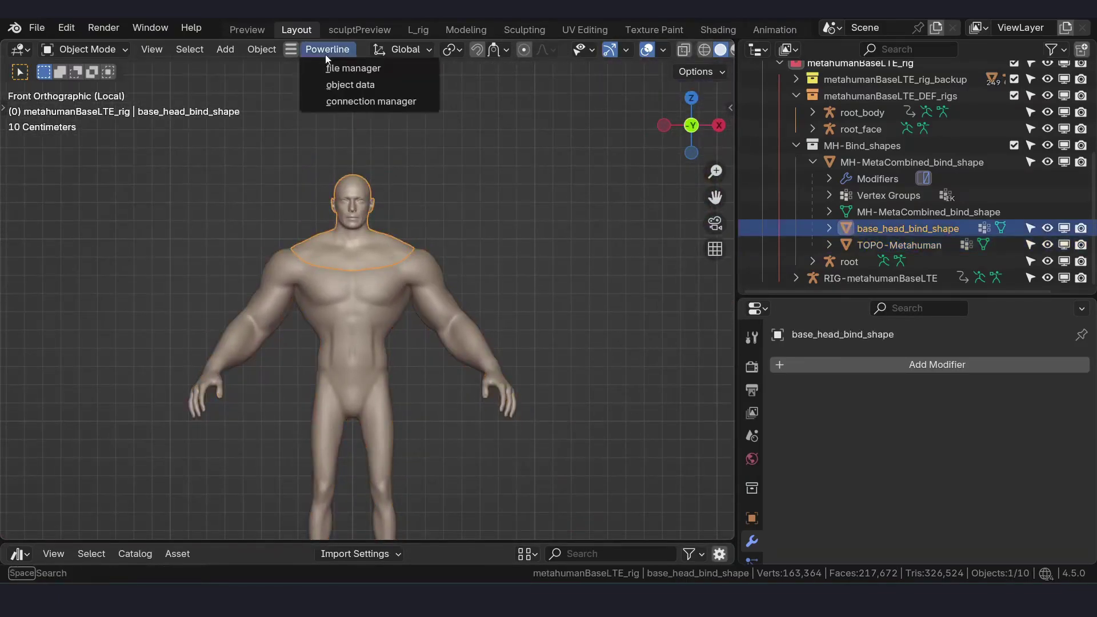
left_click(358, 69)
mouse_move(472, 572)
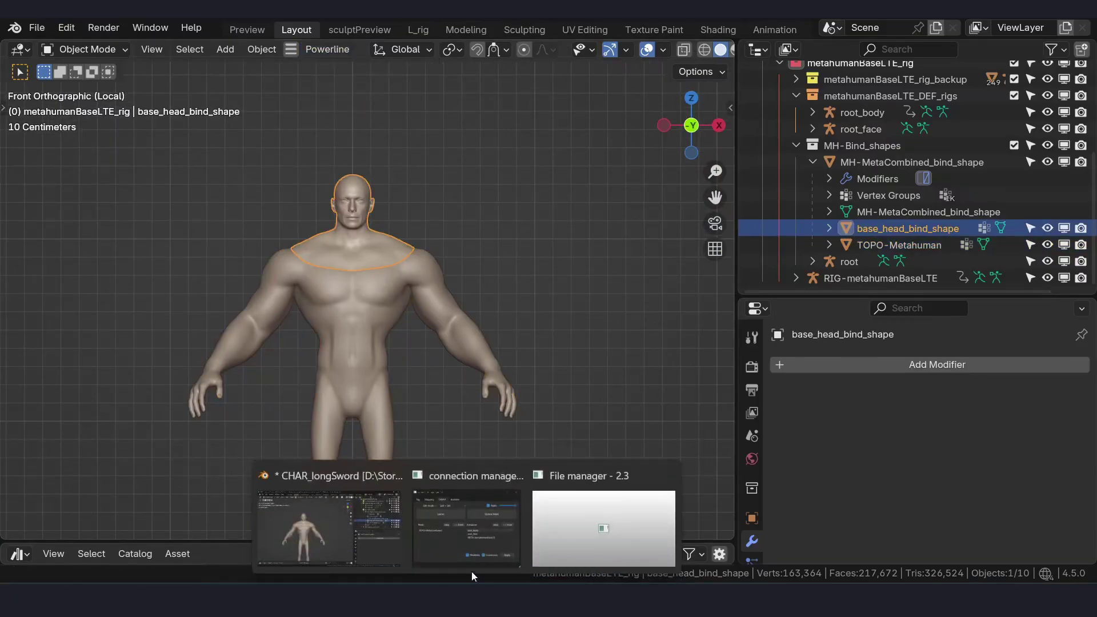
left_click(554, 519)
left_click(331, 264)
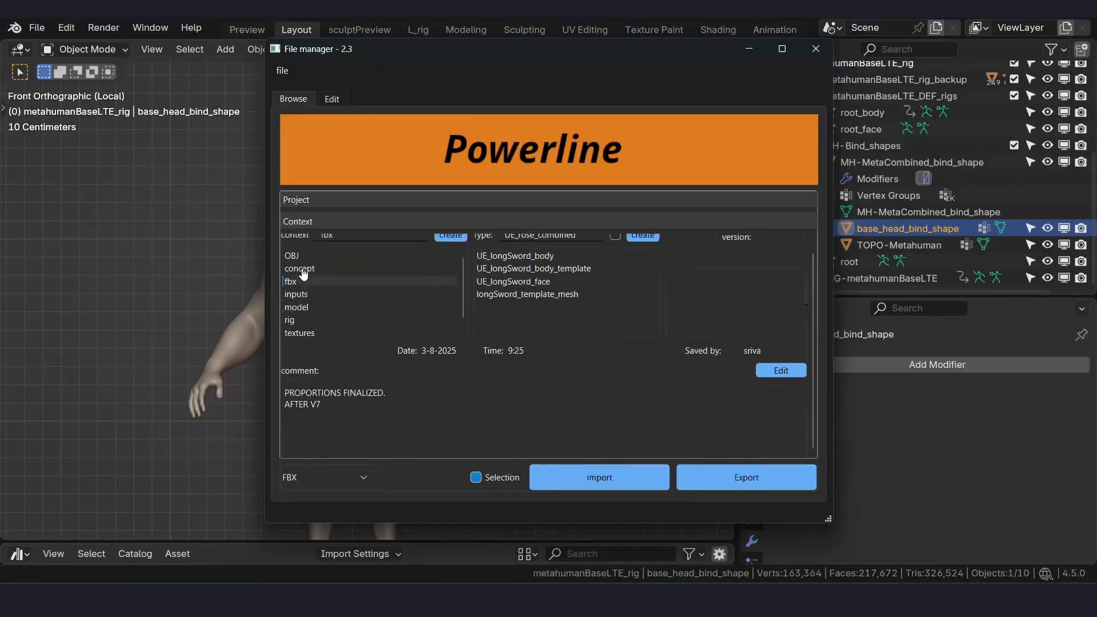
left_click(542, 269)
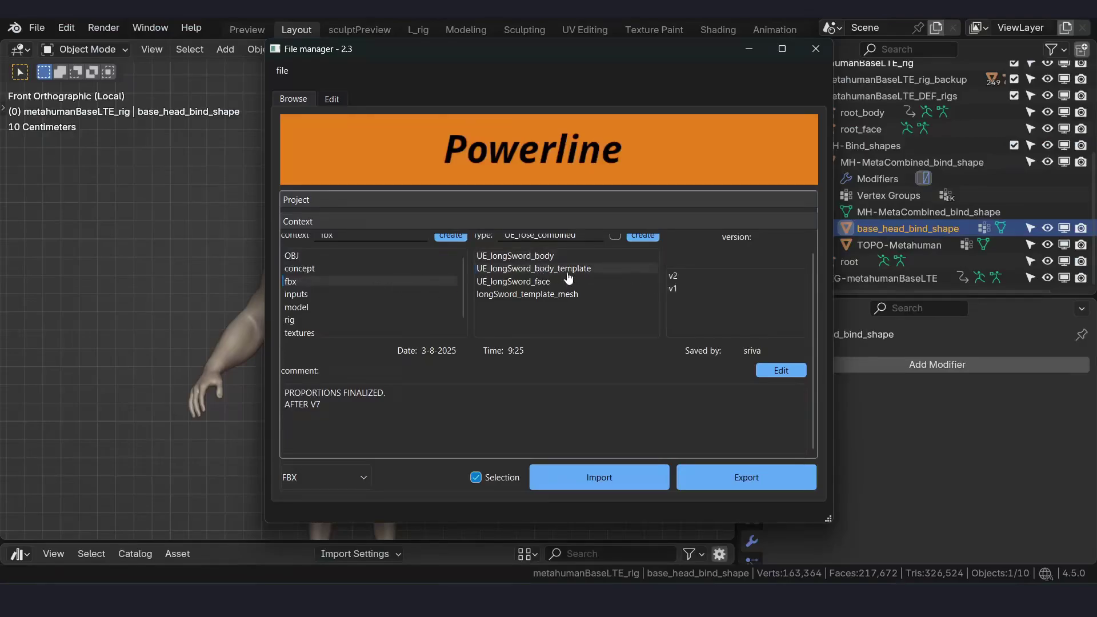
left_click(704, 277)
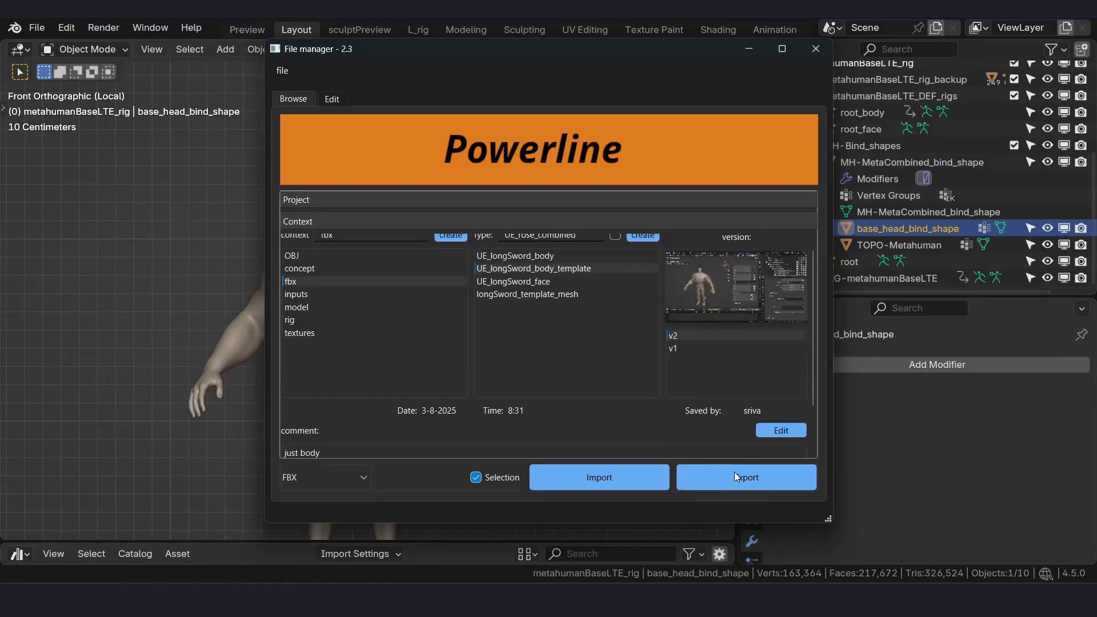
left_click_drag(547, 48, 763, 111)
left_click(391, 308)
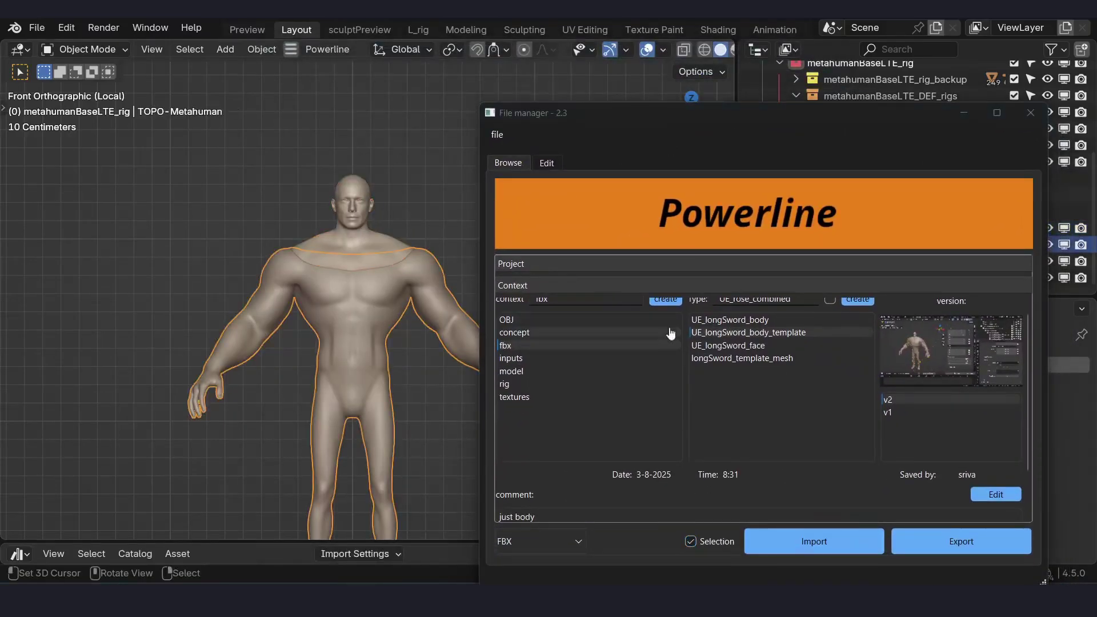
left_click(958, 547)
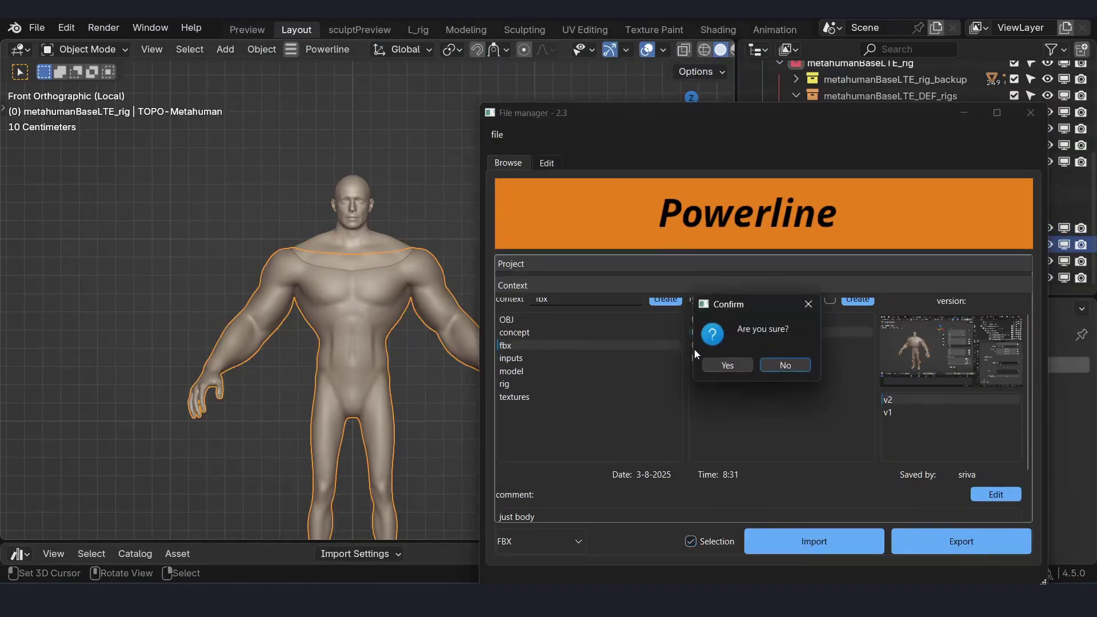
left_click(734, 366)
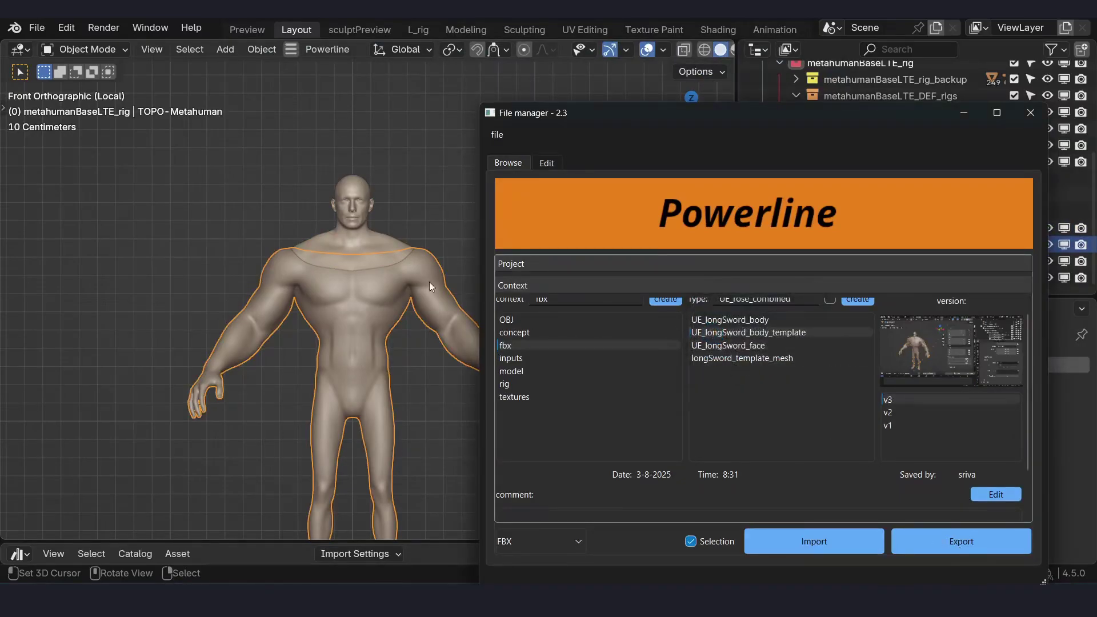
Step: Export base_head_bind_shape as a new UE_longSword_face FBX version
left_click(372, 248)
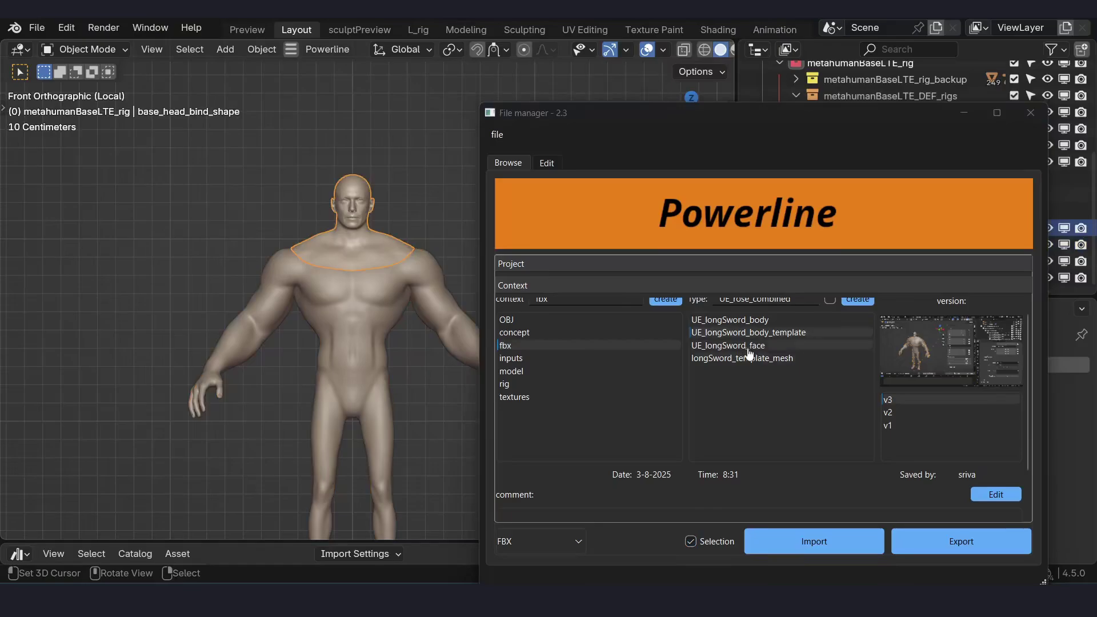
left_click(790, 347)
left_click(951, 539)
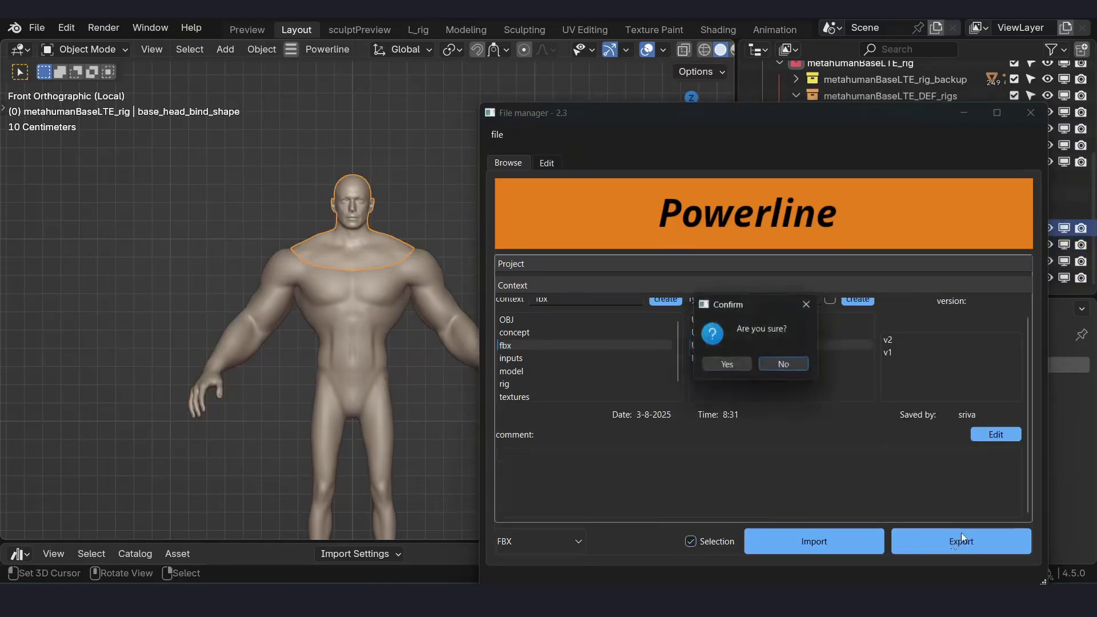
left_click(724, 364)
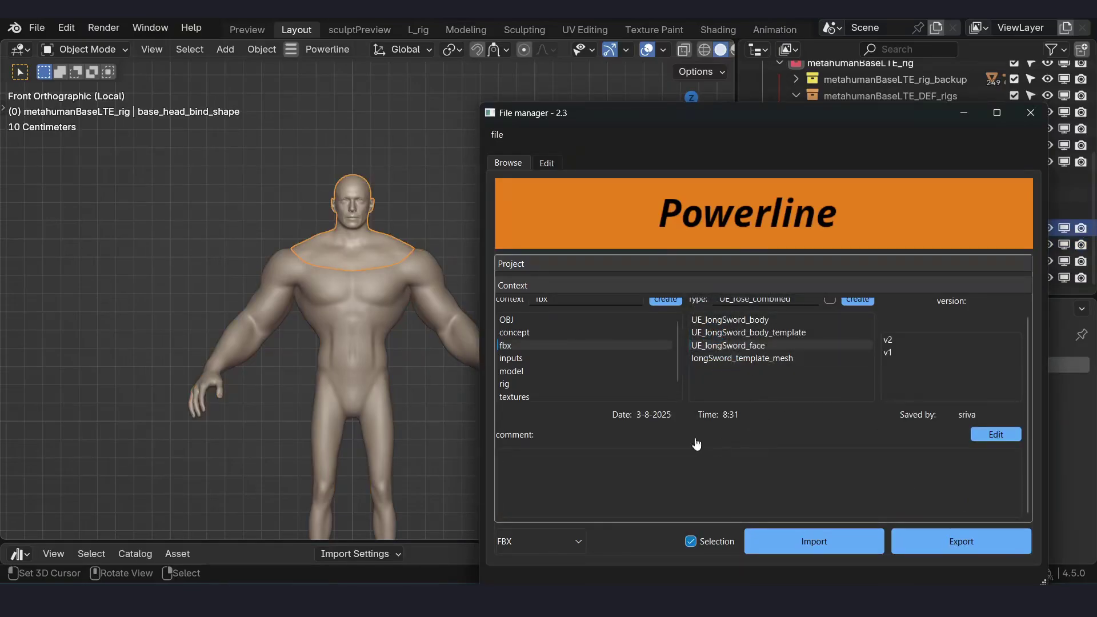
Step: Reveal the v2 UE_longSword_face FBX in its folder, then switch to Unreal
left_click_drag(773, 116, 707, 87)
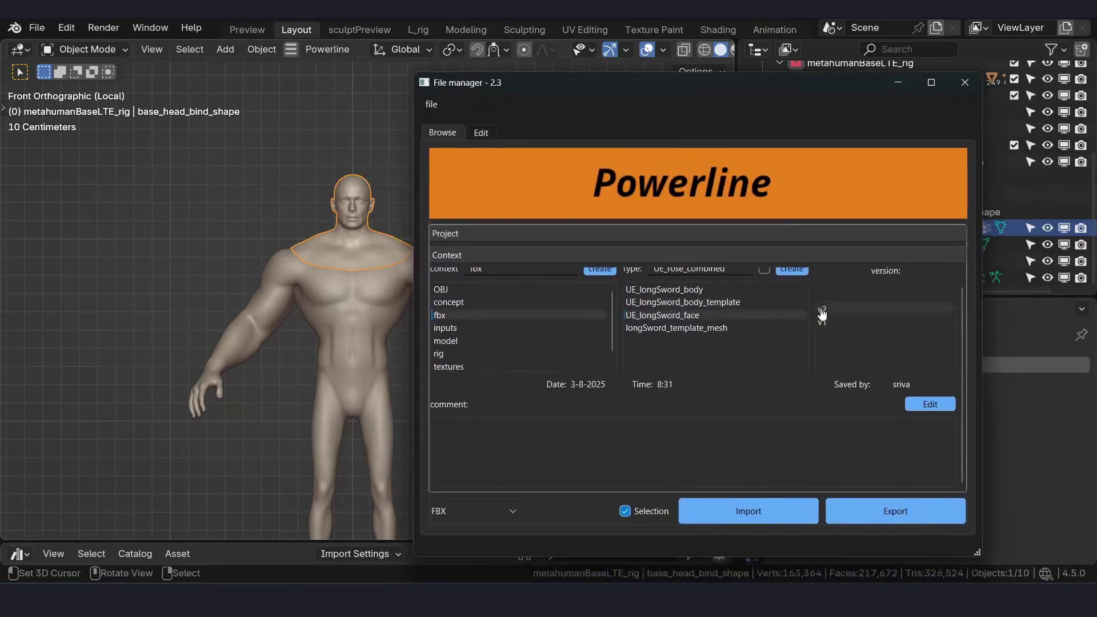
left_click(853, 314)
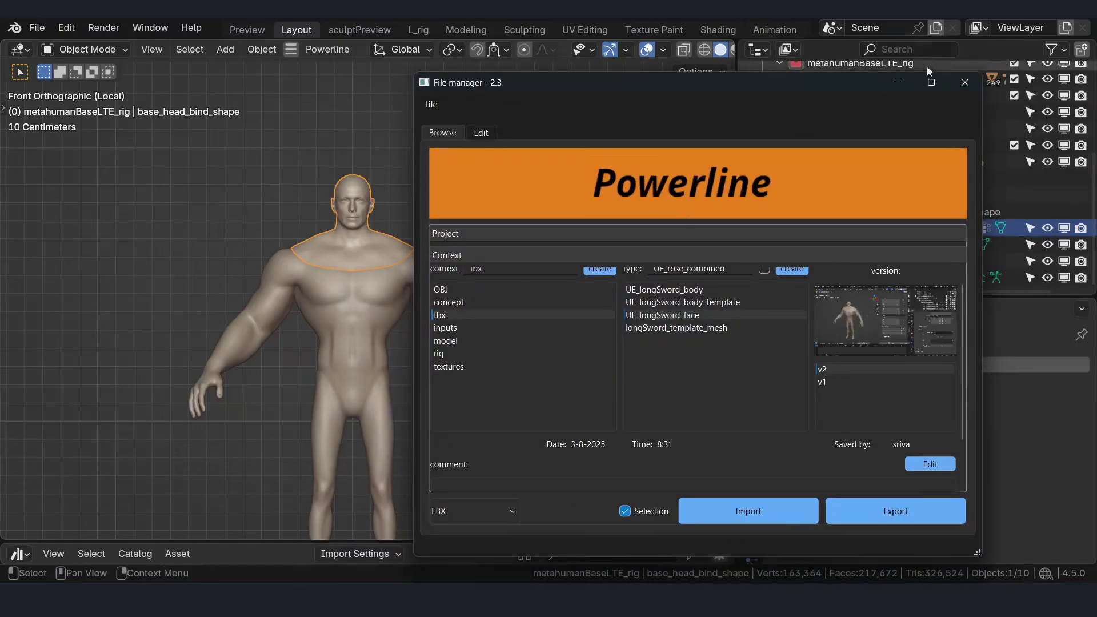
left_click_drag(859, 81, 741, 67)
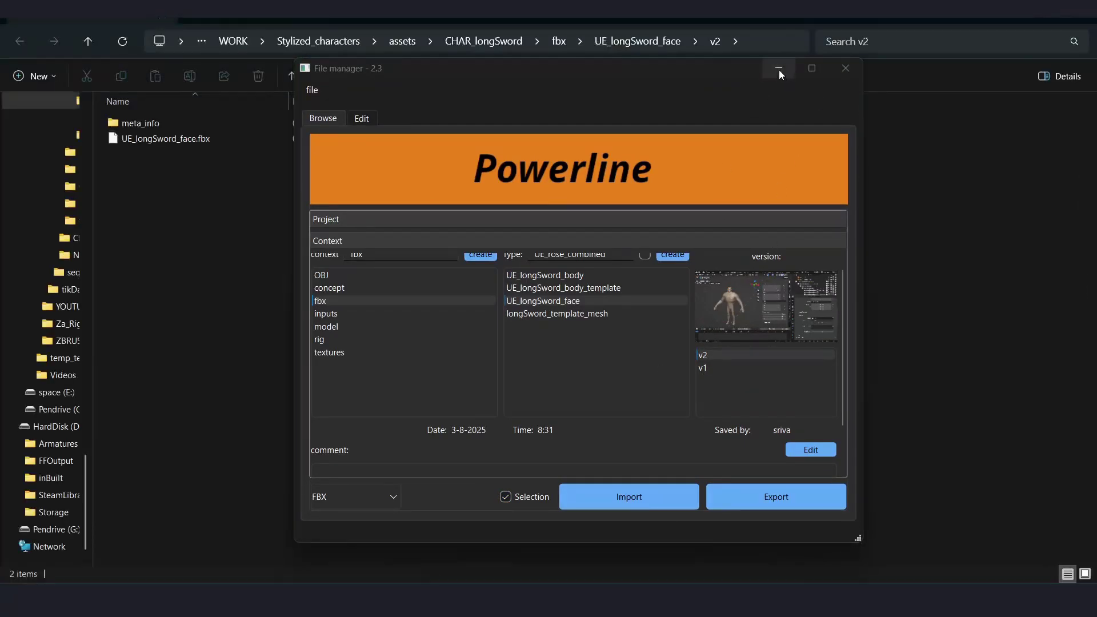
left_click(780, 70)
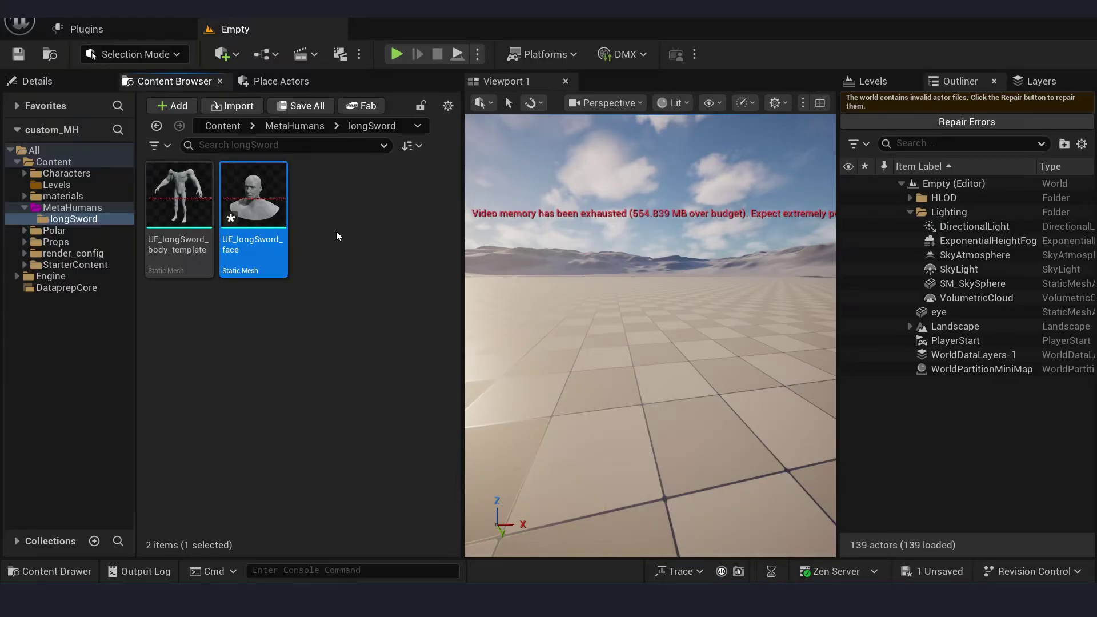
left_click(336, 231)
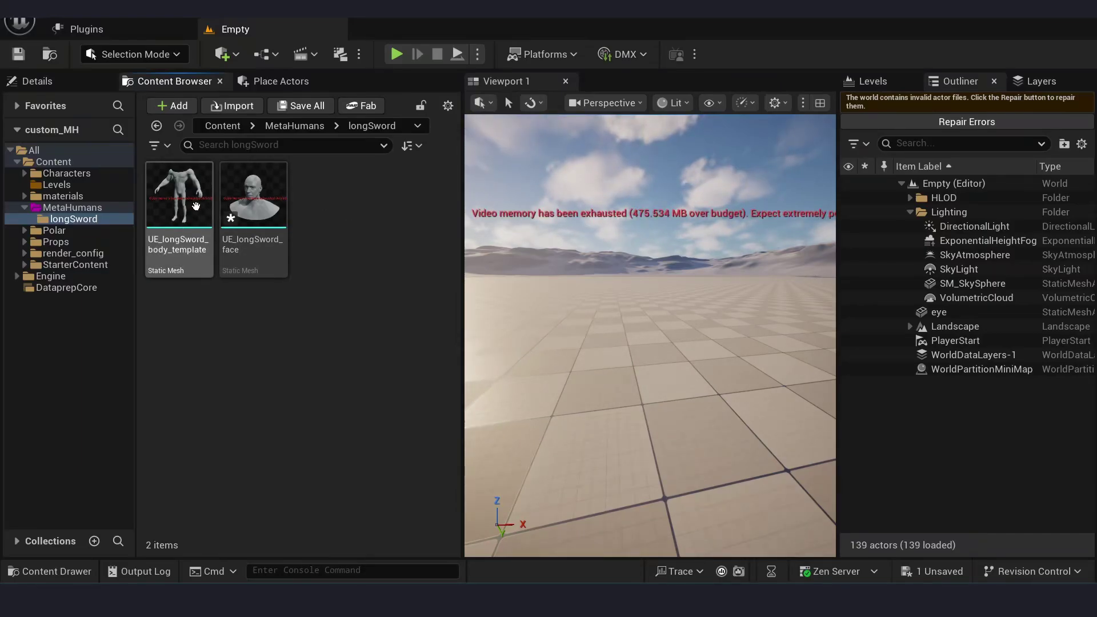
Step: Bring up the create-asset menu in the longSword folder and find the MetaHuman Character entry
right_click(339, 314)
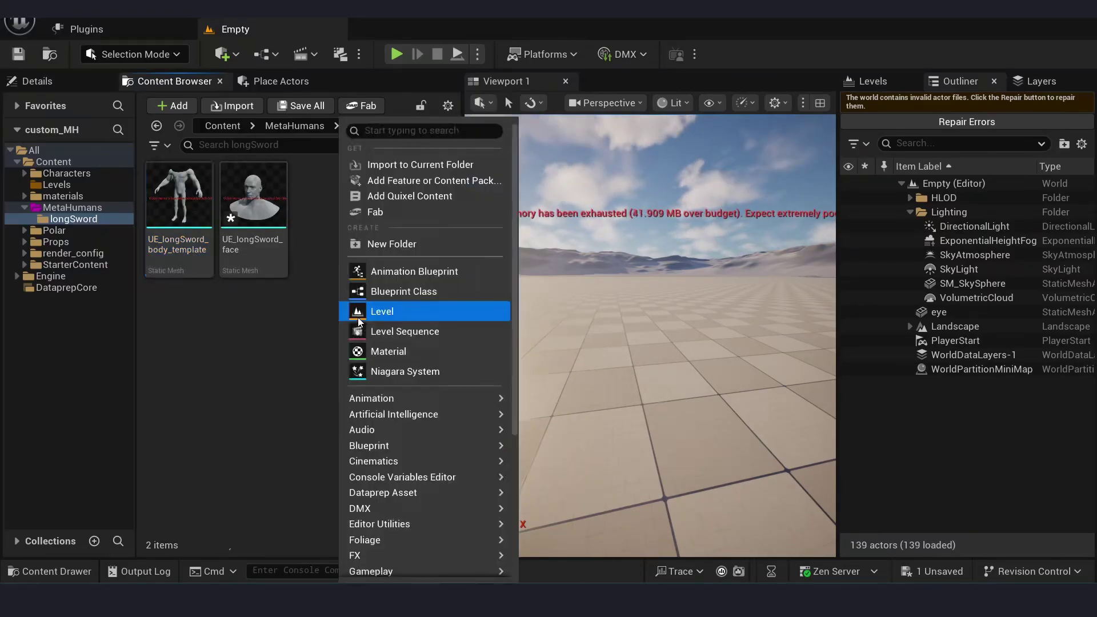
scroll(405, 489, "down", 6)
mouse_move(407, 491)
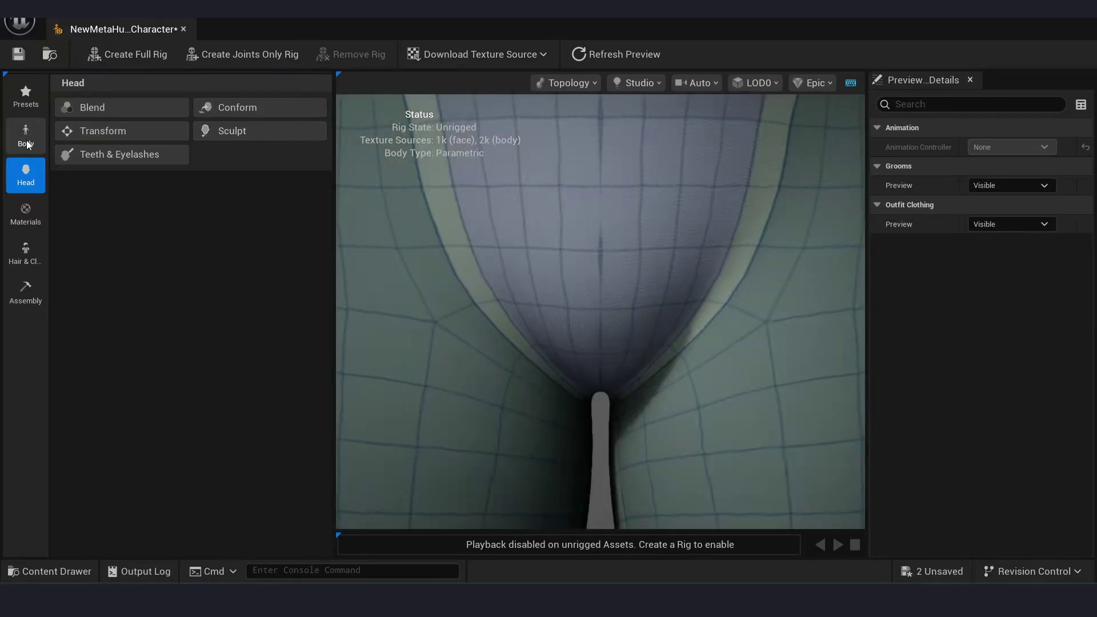
Step: Under Body > Conform > From Template, set Body Fit Options to Fit from Mesh Only
left_click(25, 141)
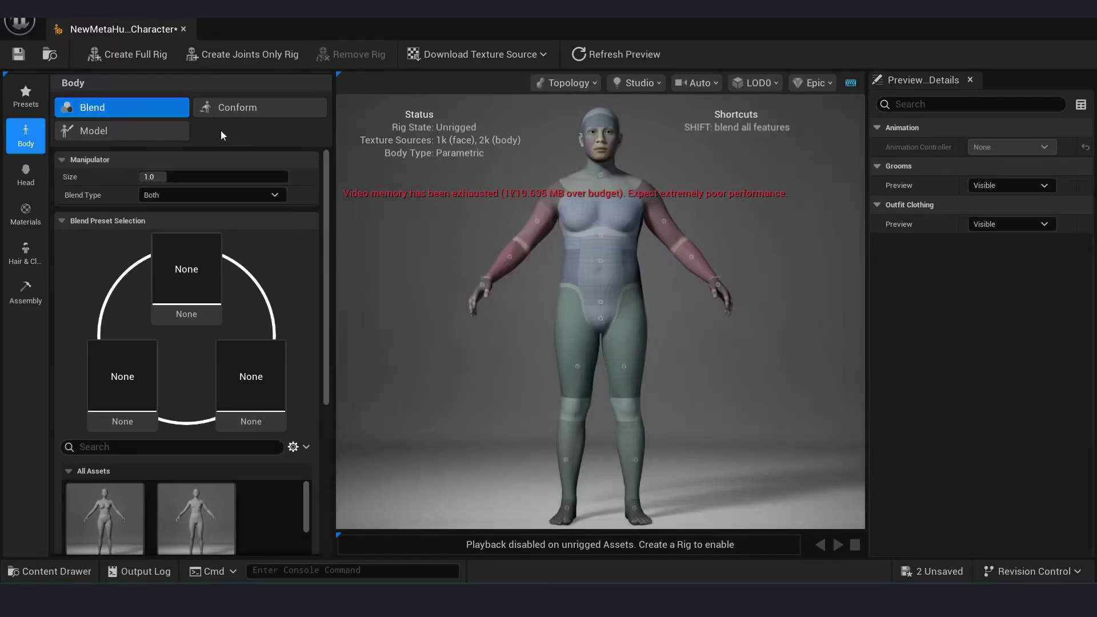
left_click(264, 108)
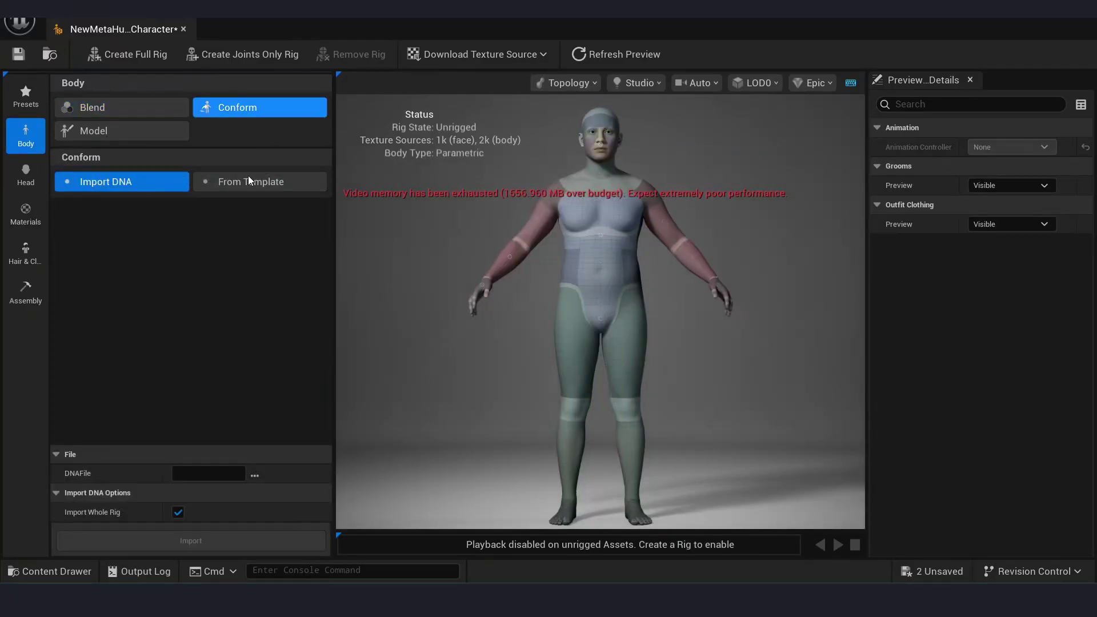
left_click(280, 180)
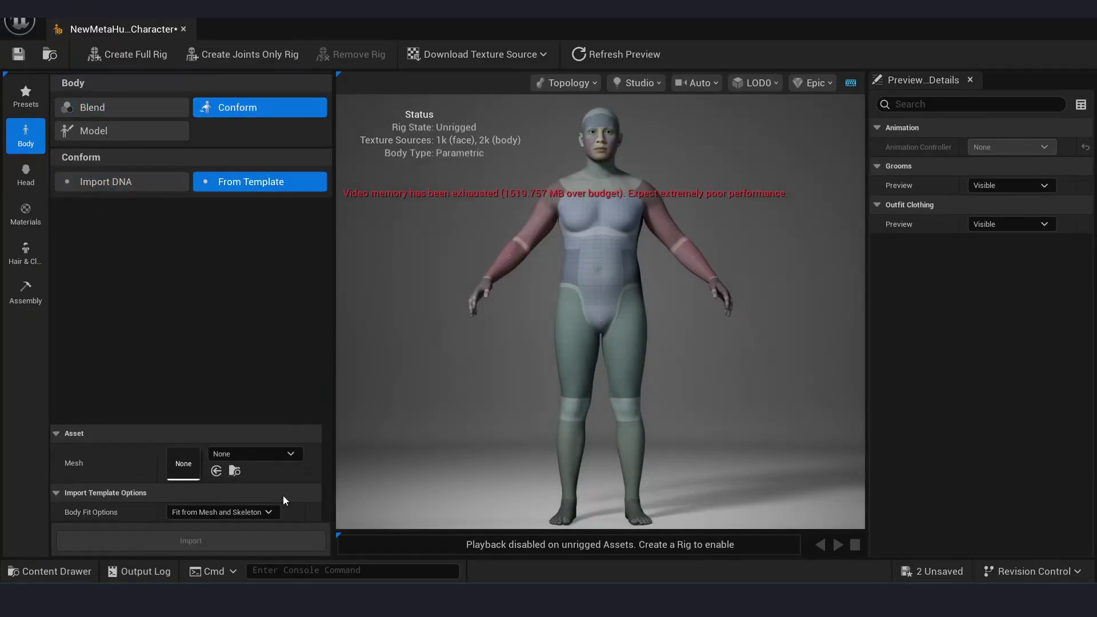
left_click(210, 512)
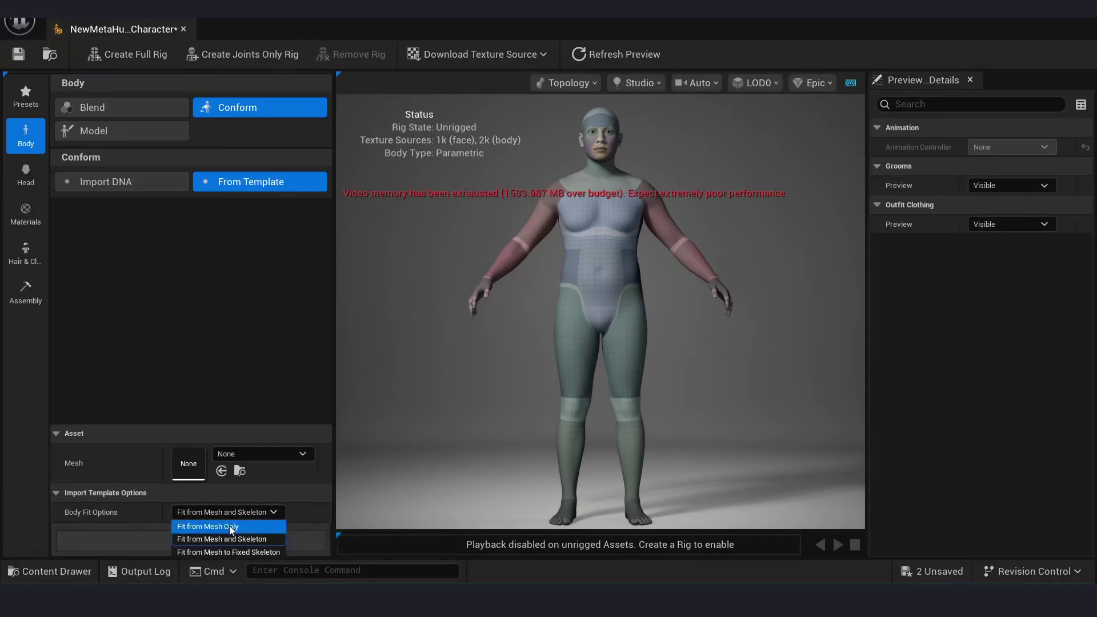
left_click(228, 526)
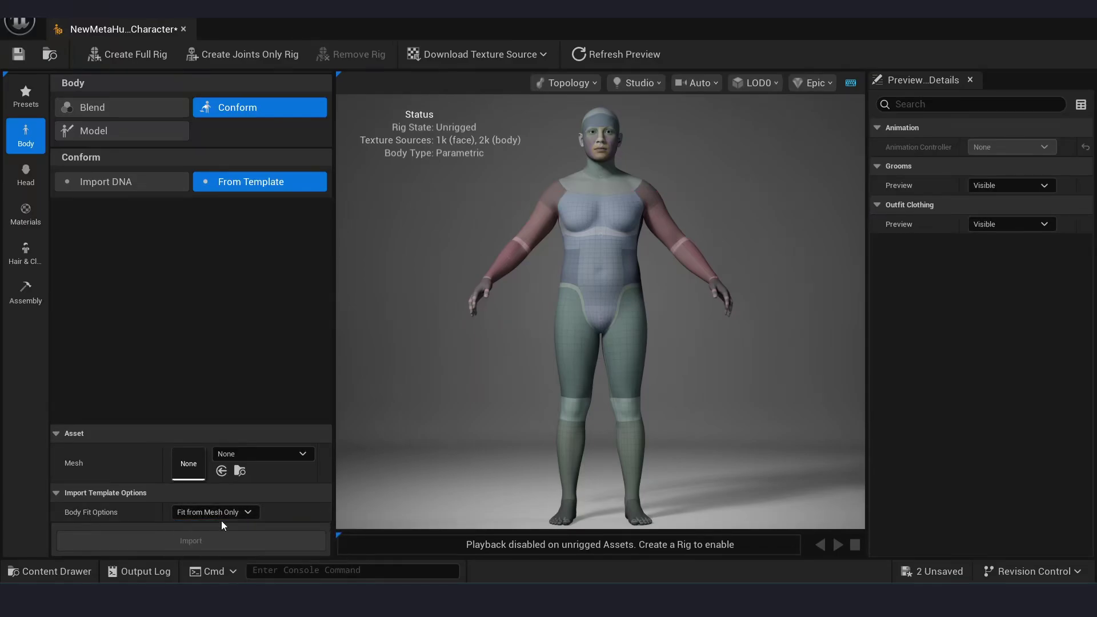
Step: Assign UE_longSword_body_template as the template mesh and conform the body to it
left_click(54, 571)
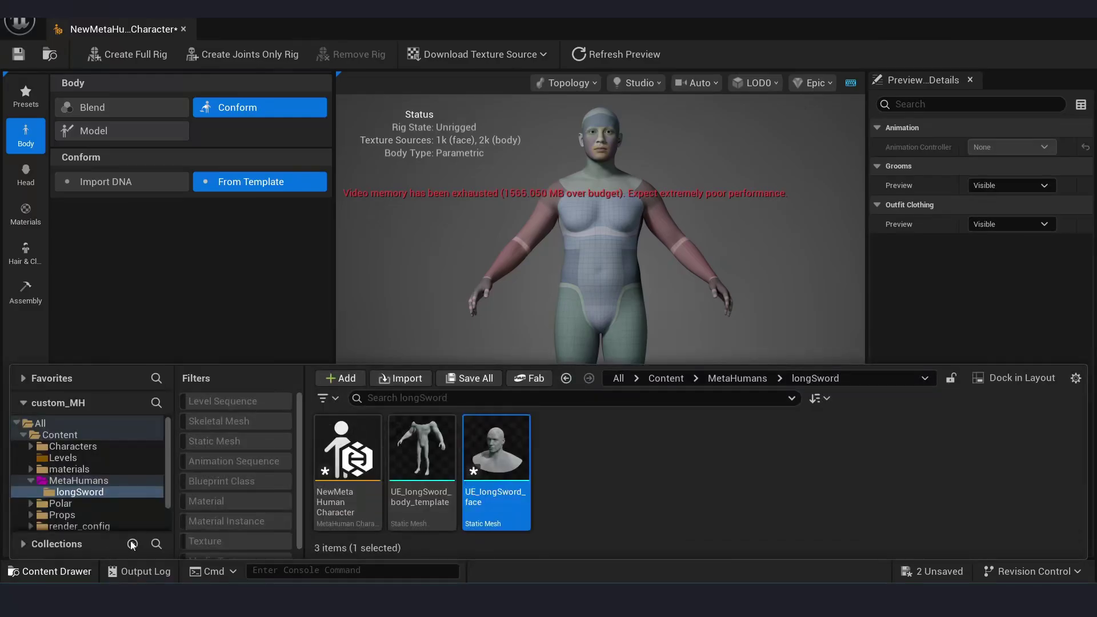
left_click(416, 467)
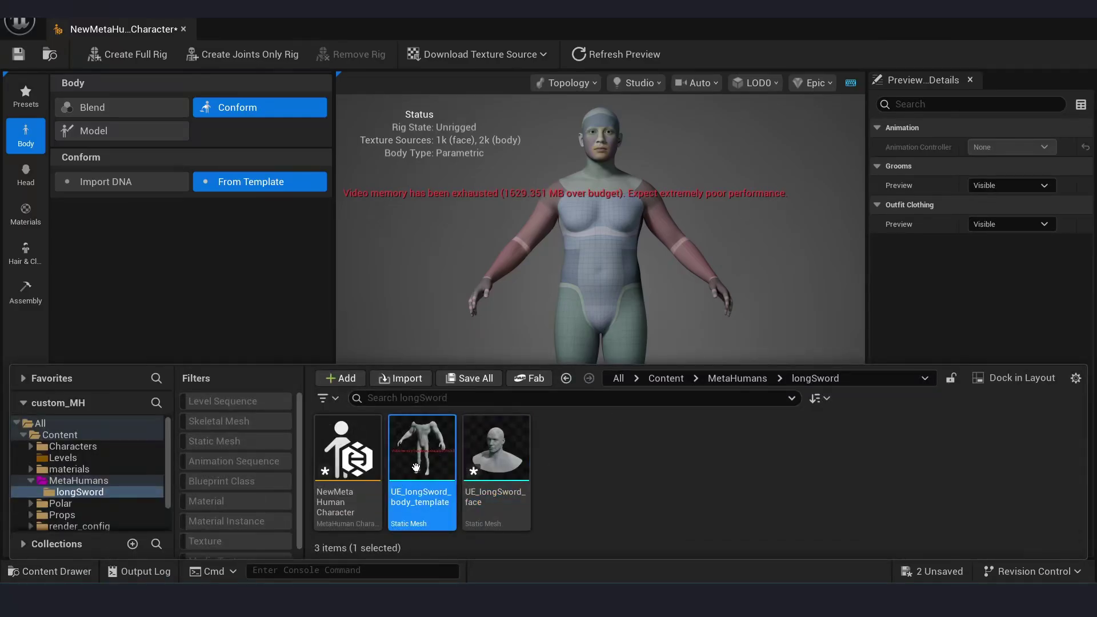
left_click(267, 345)
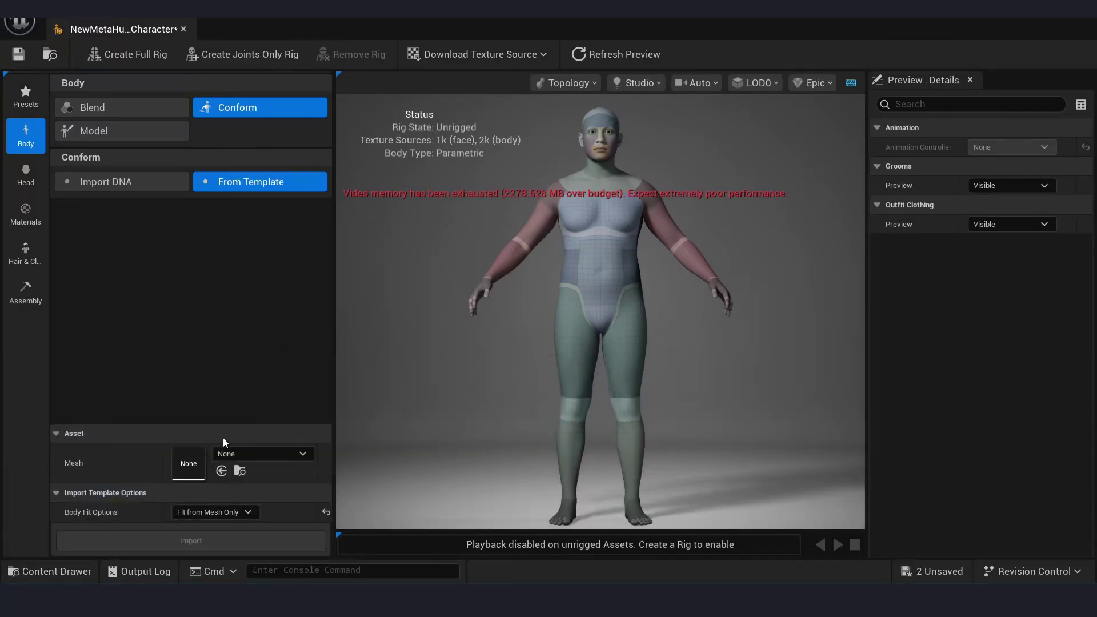
left_click(221, 471)
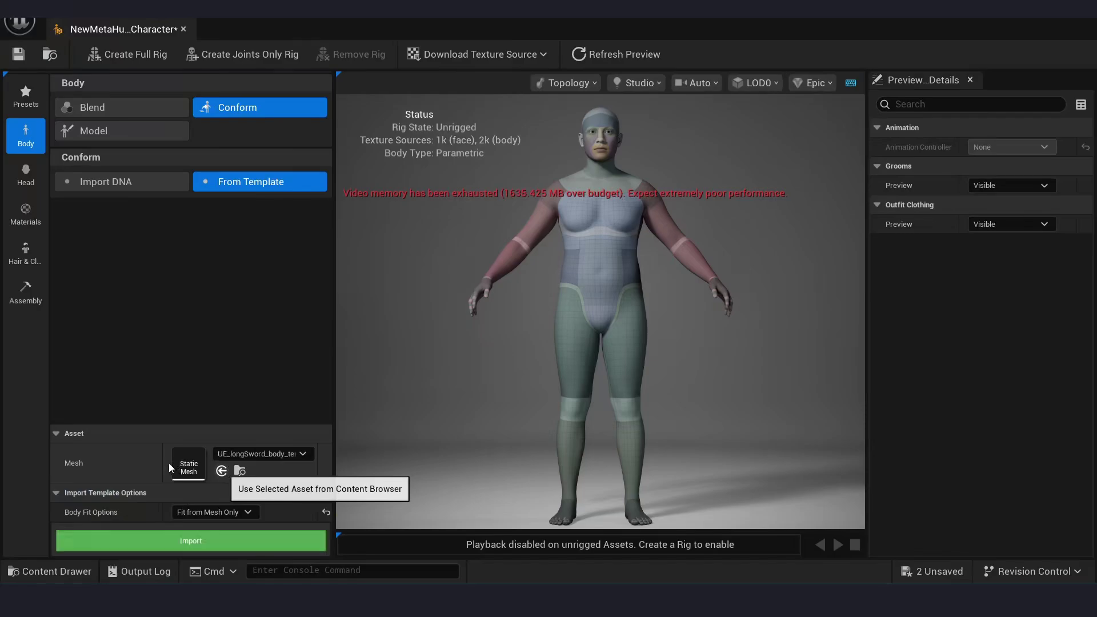
left_click(209, 540)
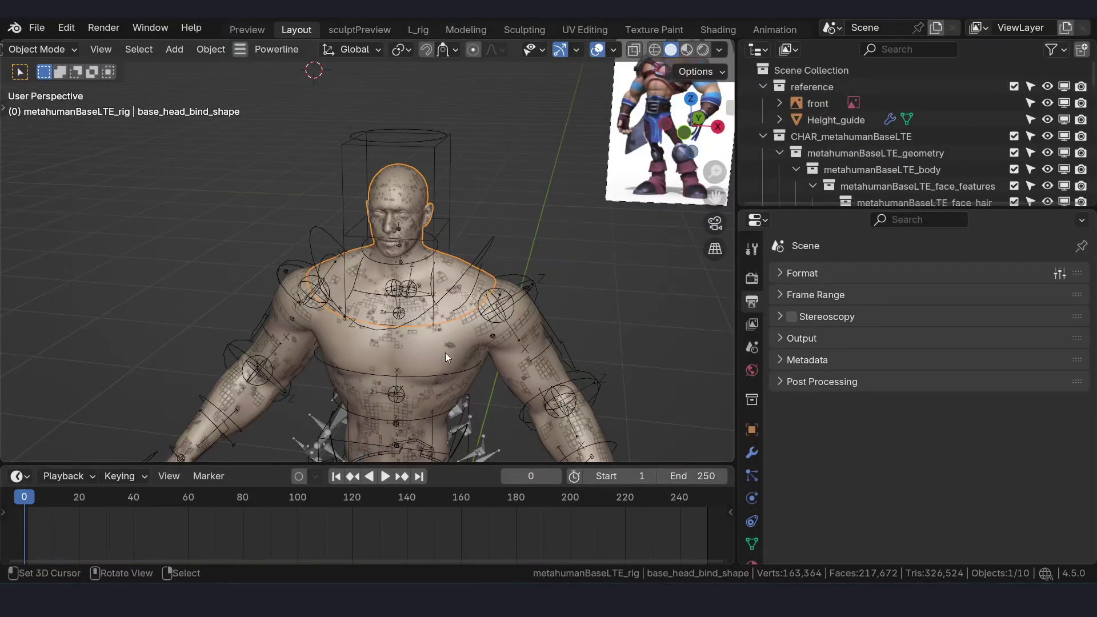
Step: Select TOPO-MetaCombined, isolate it in local view, and frame the torso
left_click(452, 374)
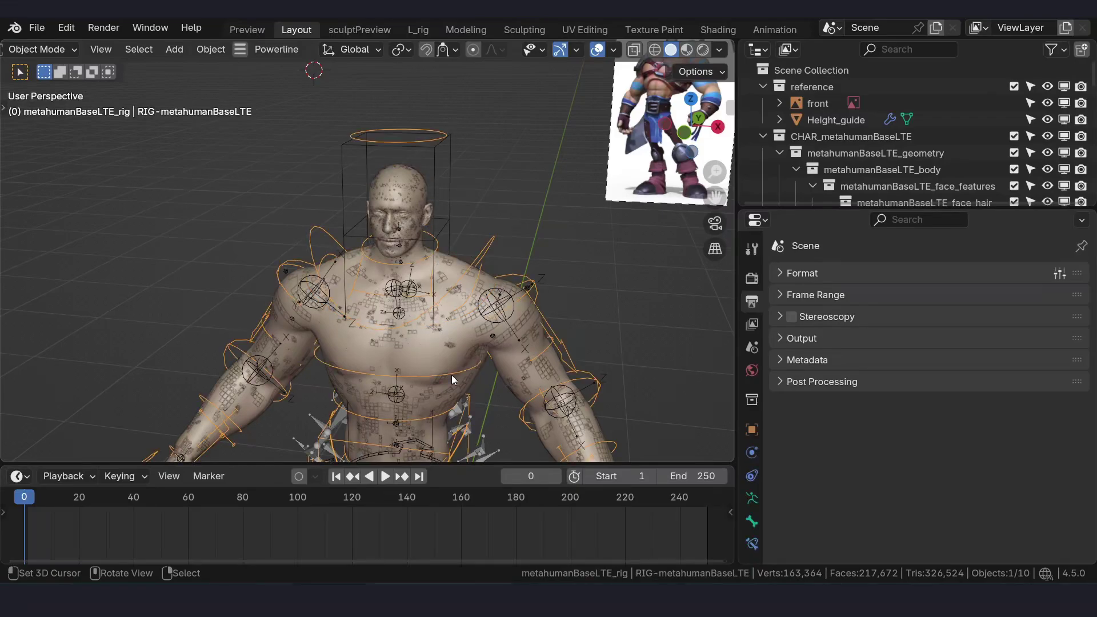
left_click(455, 384)
key("slash")
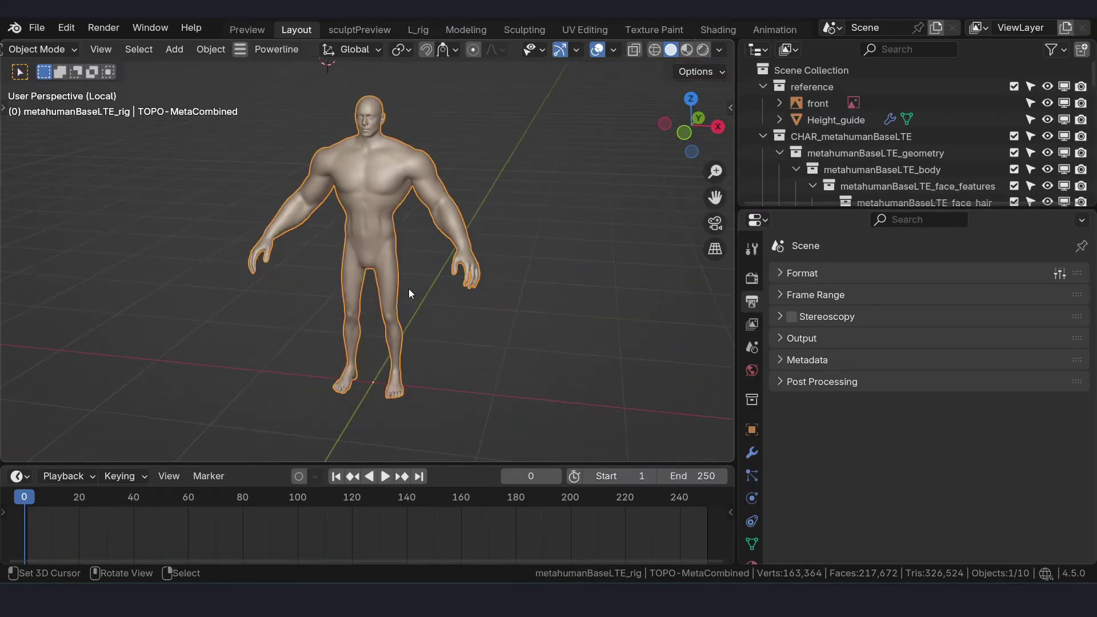
scroll(371, 225, "up", 6)
middle_click_drag(369, 222, 444, 309, "shift")
Step: Back in Unreal, go to the head's Conform From Template options
key("alt+Tab")
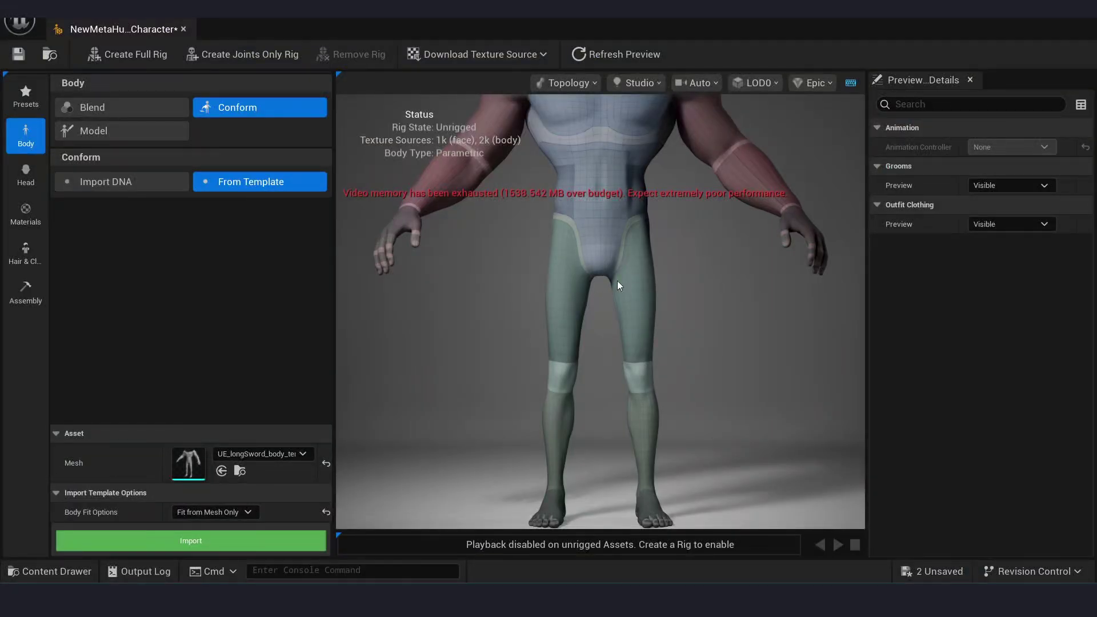
middle_click_drag(663, 249, 663, 262)
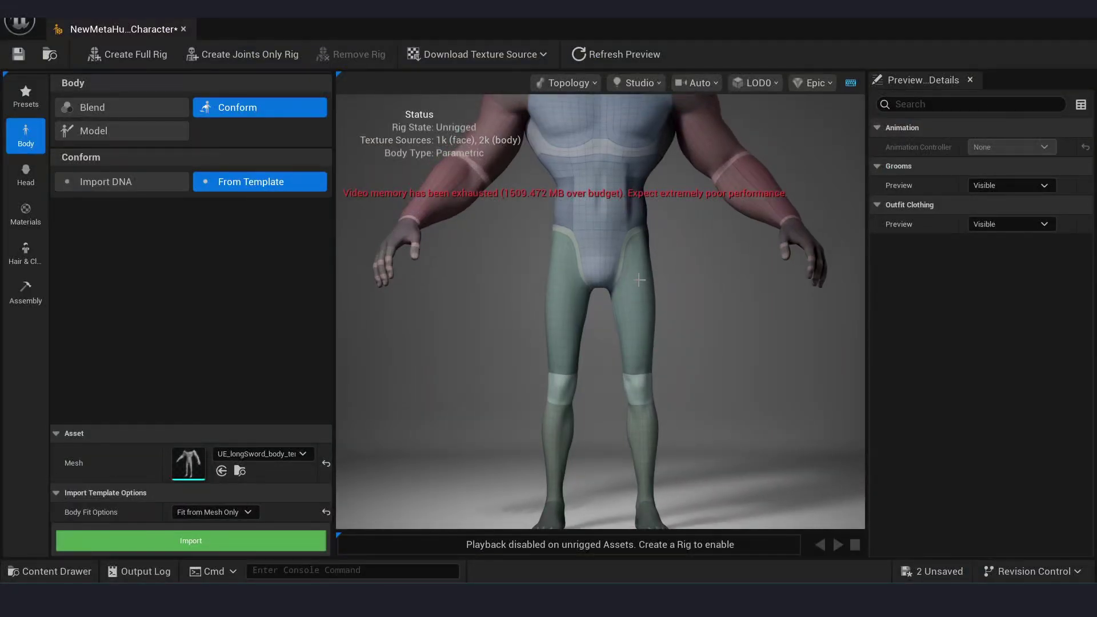
scroll(639, 280, "down", 2)
left_click(27, 173)
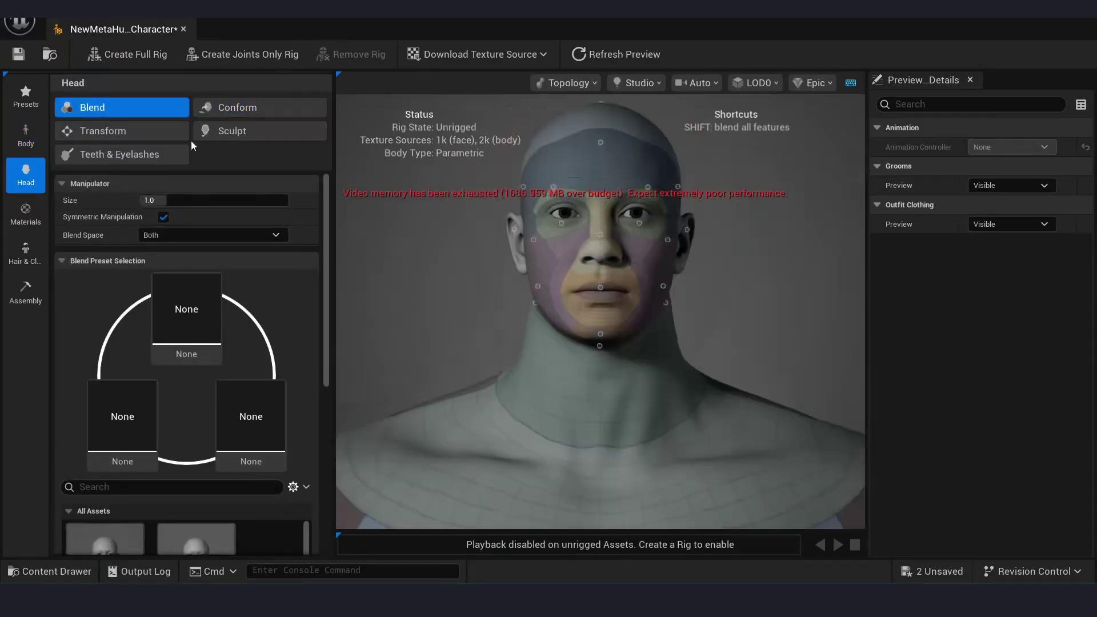
left_click(241, 106)
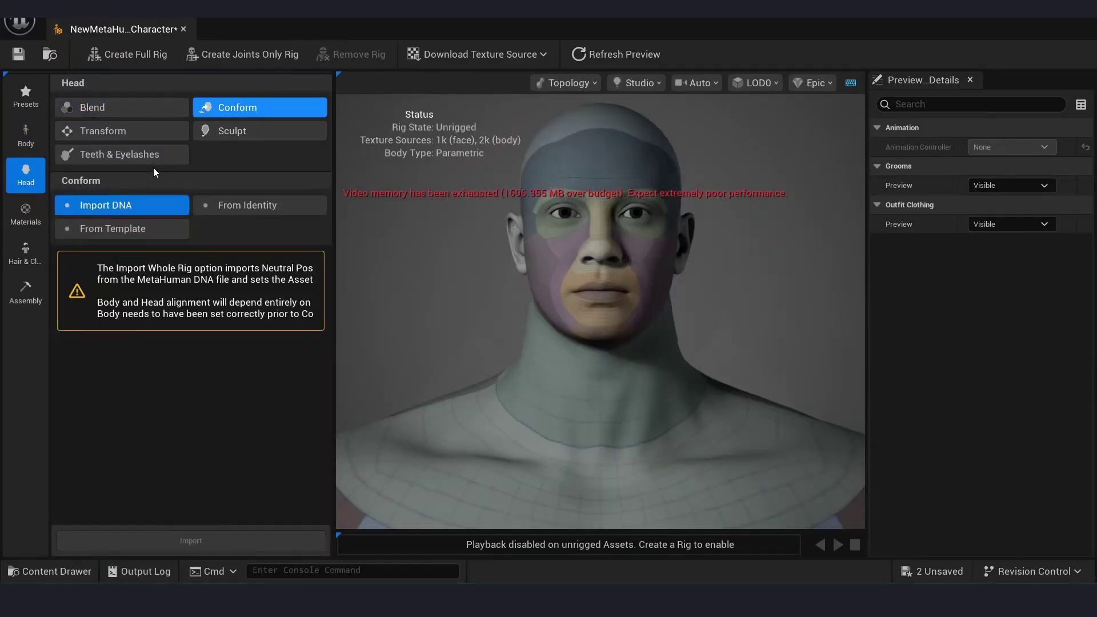
left_click(148, 221)
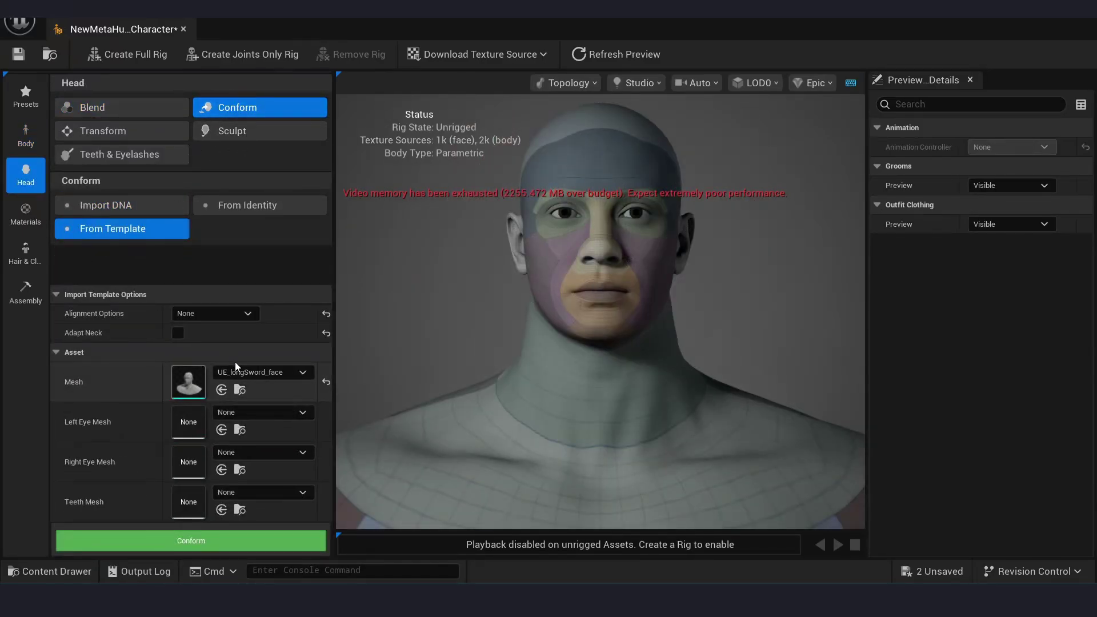
Step: Replace the head template mesh with UE_longSword_face from the Content Drawer and start conforming
left_click(326, 382)
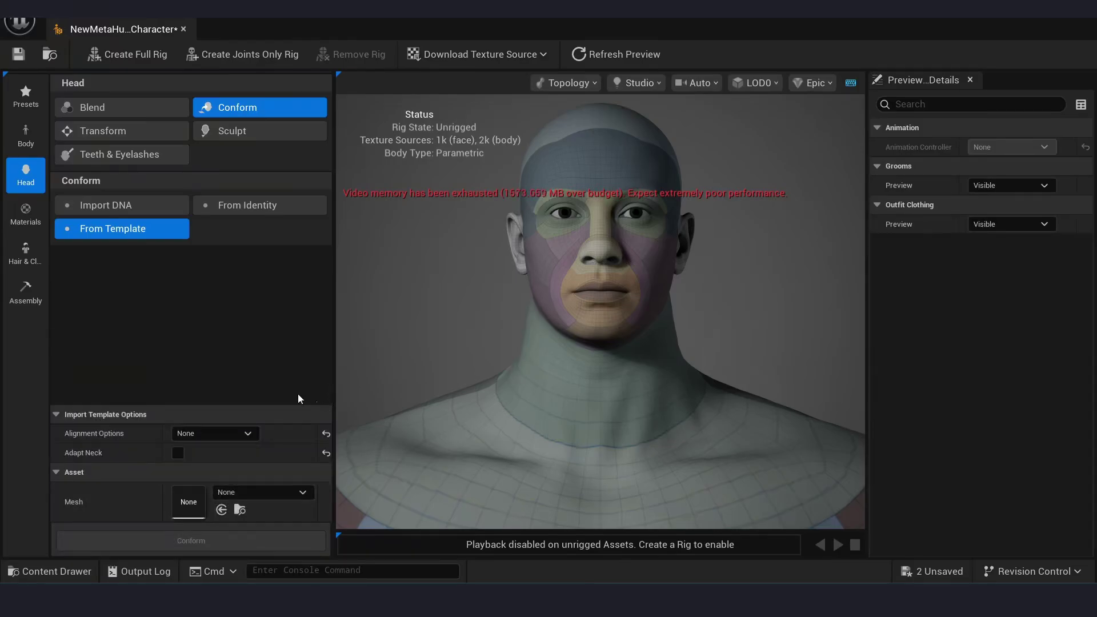
key("ctrl+space")
left_click(490, 453)
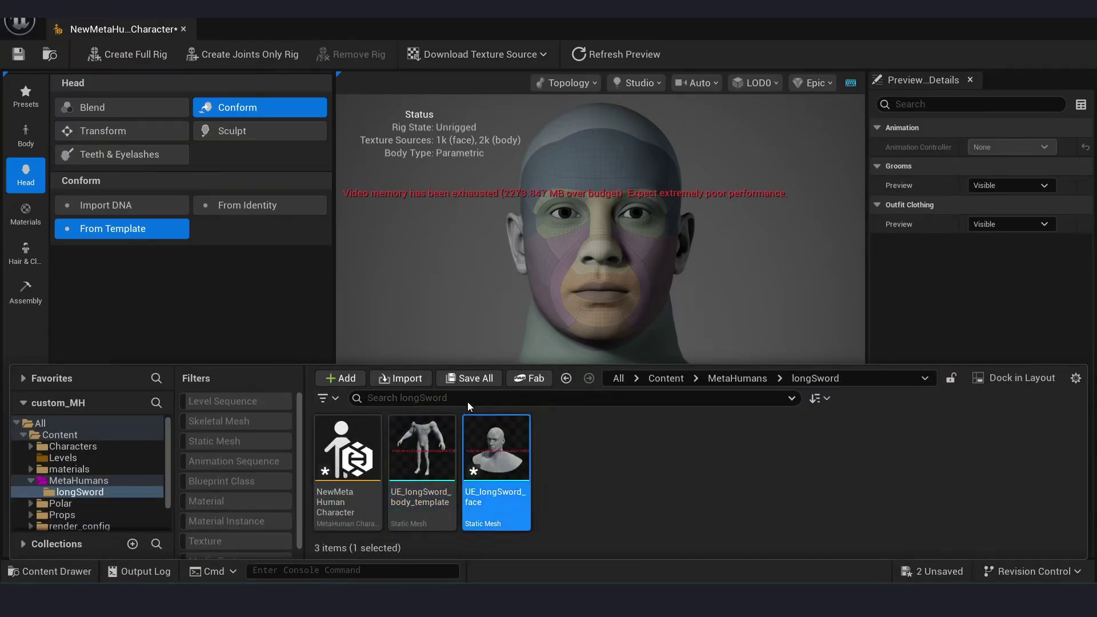
left_click(249, 346)
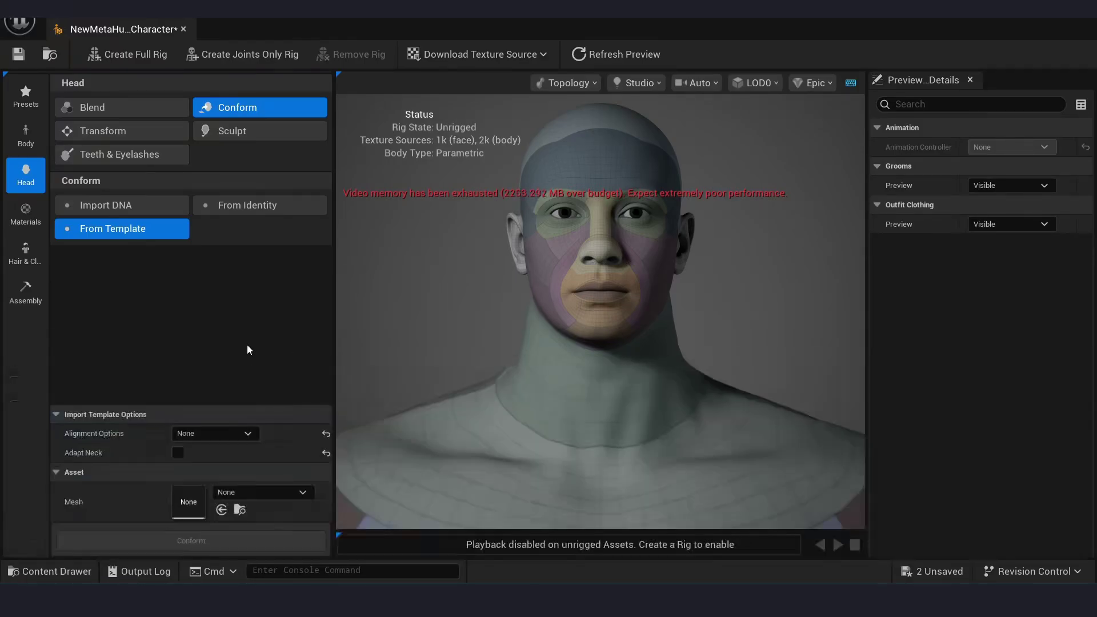
left_click(222, 510)
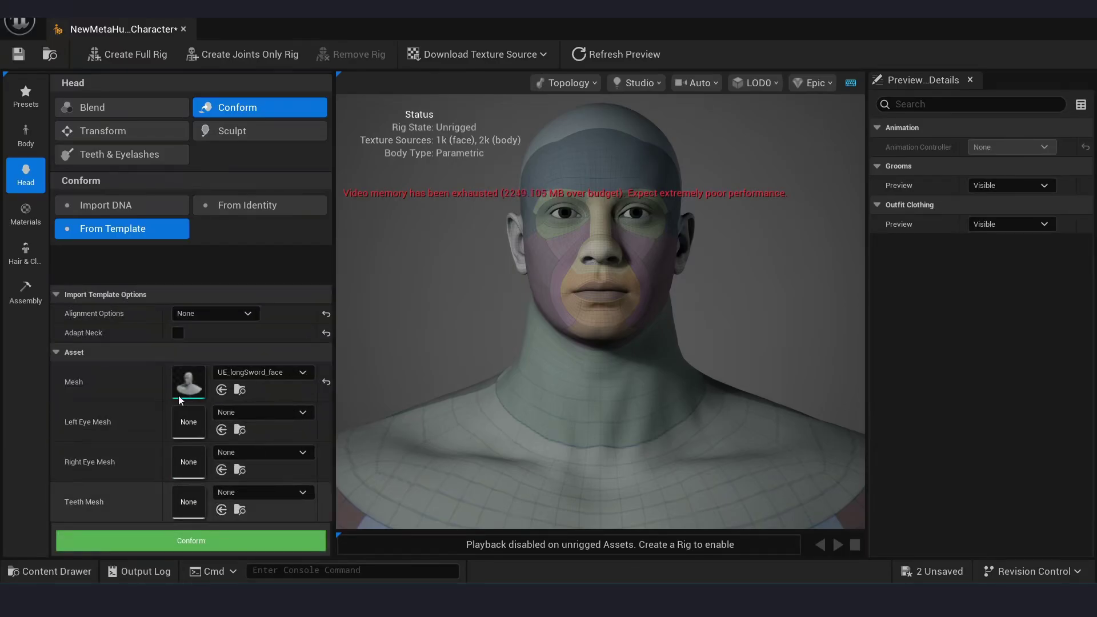
left_click(194, 542)
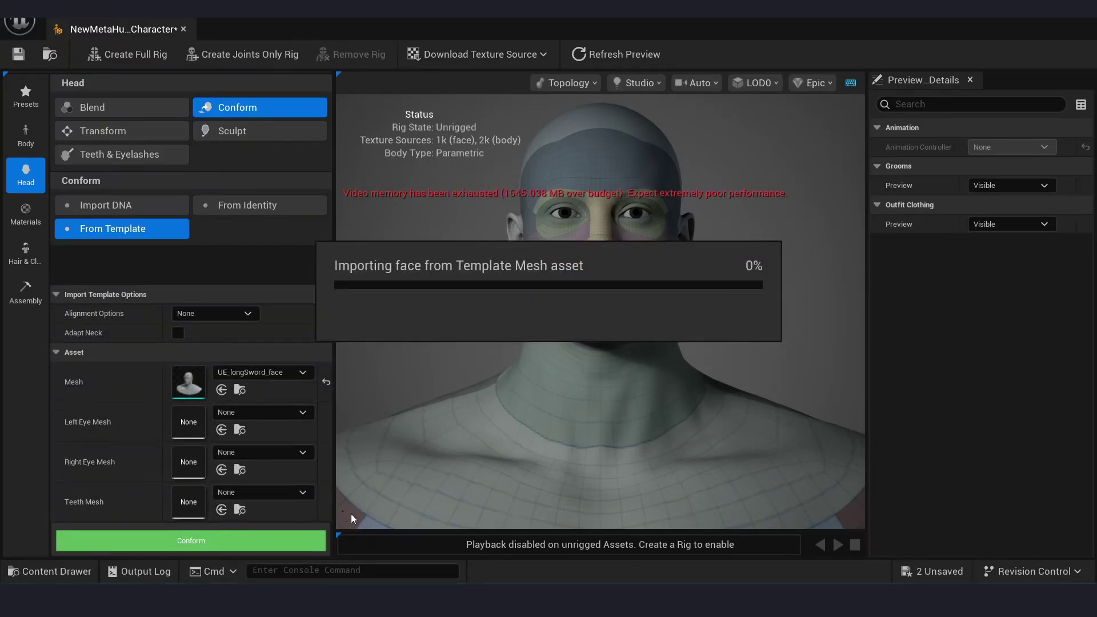